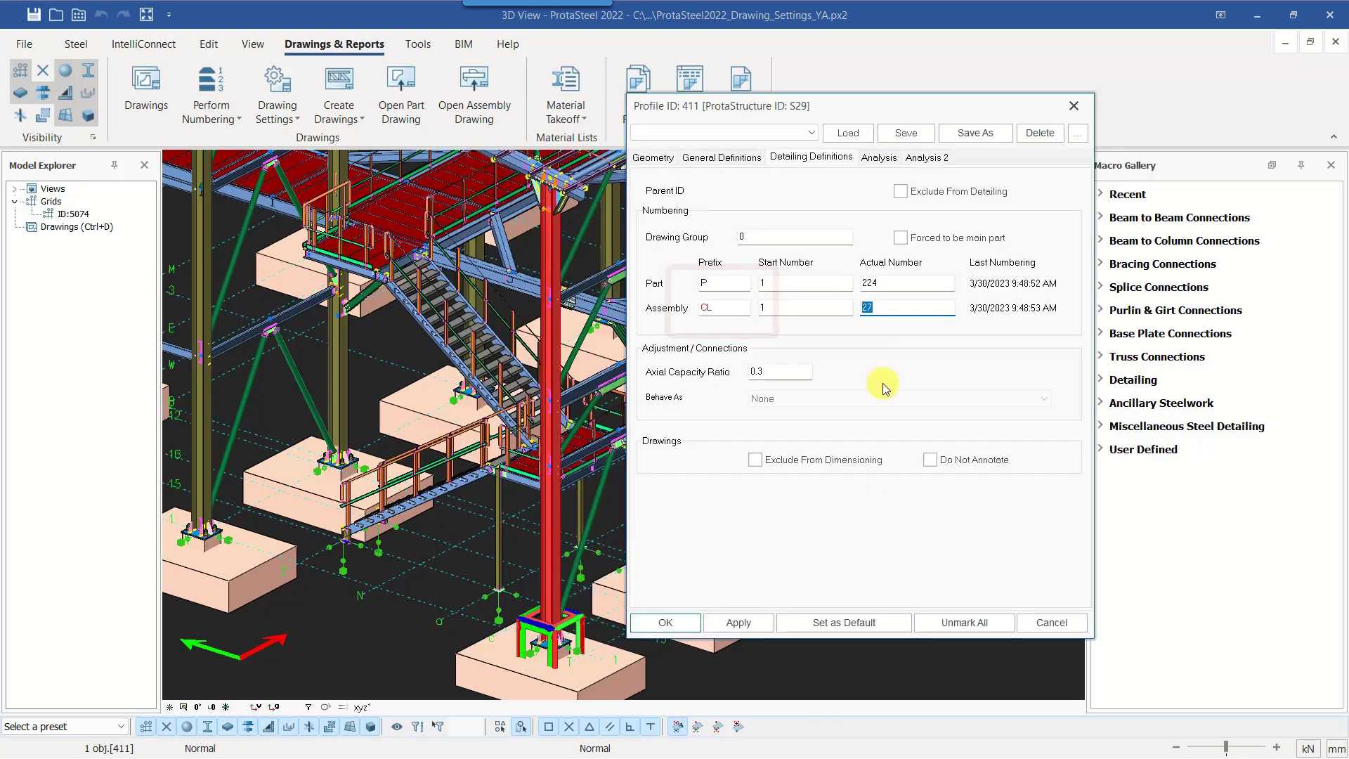
Review the assembly prefix and start number in the selected column's detailing definitions, then close them without changes.
double_click(721, 309)
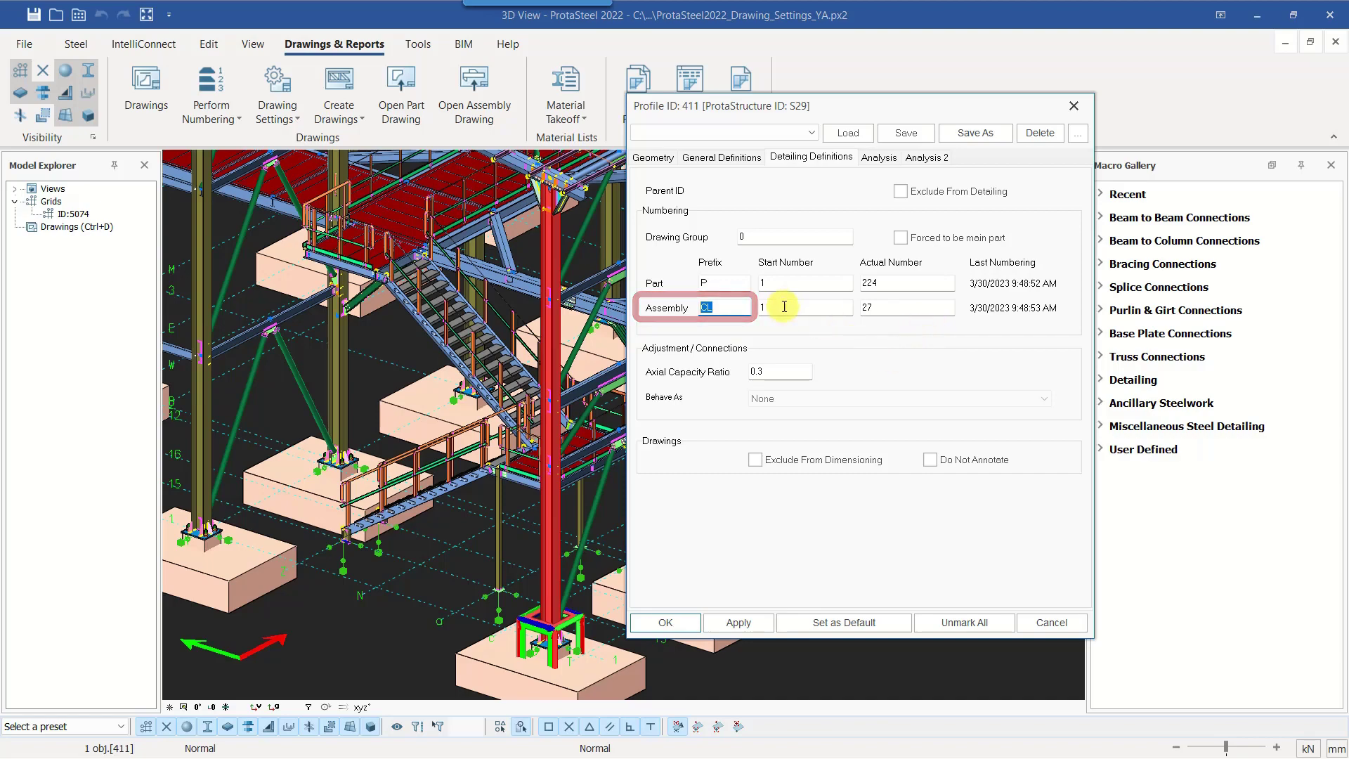
key(Tab)
click(1051, 622)
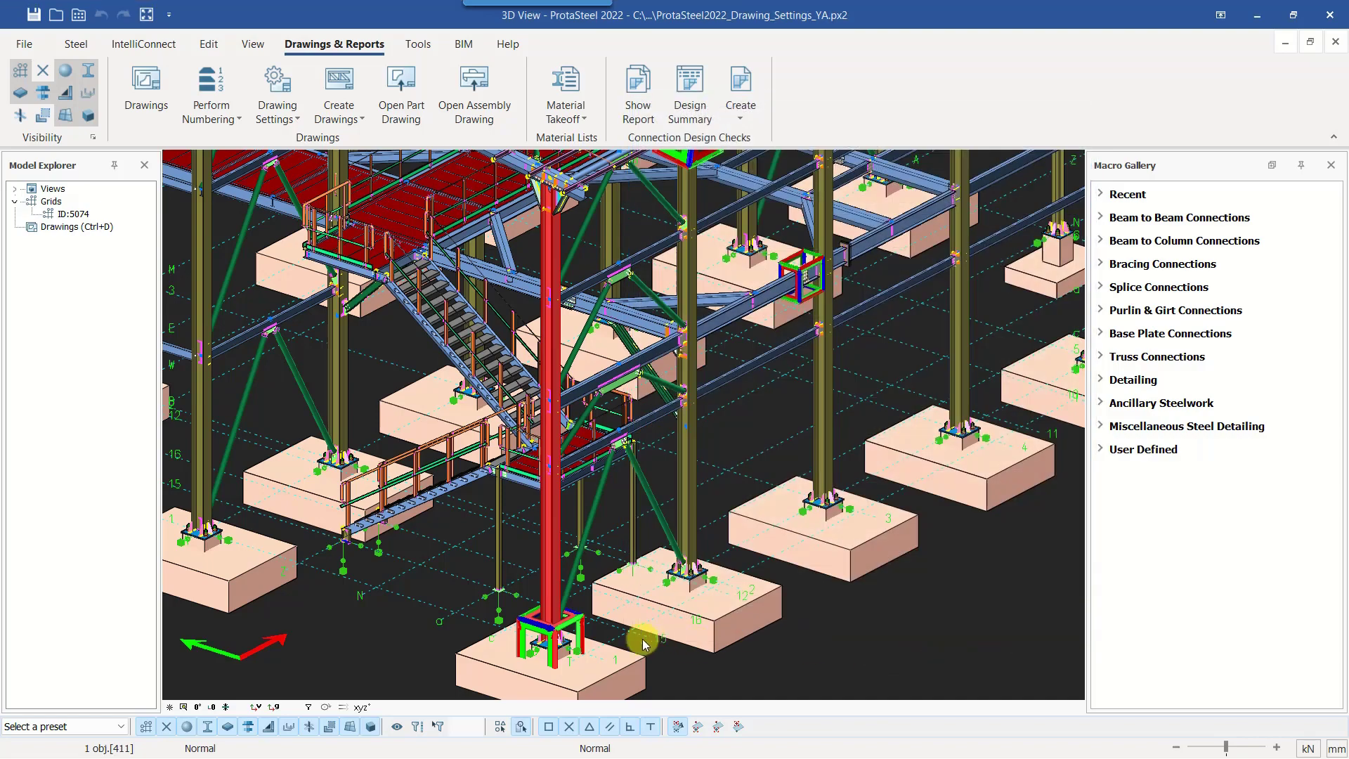
Inspect the part and assembly numbering and last numbering dates of the column's base plate.
scroll(555, 364, up, 5)
double_click(550, 383)
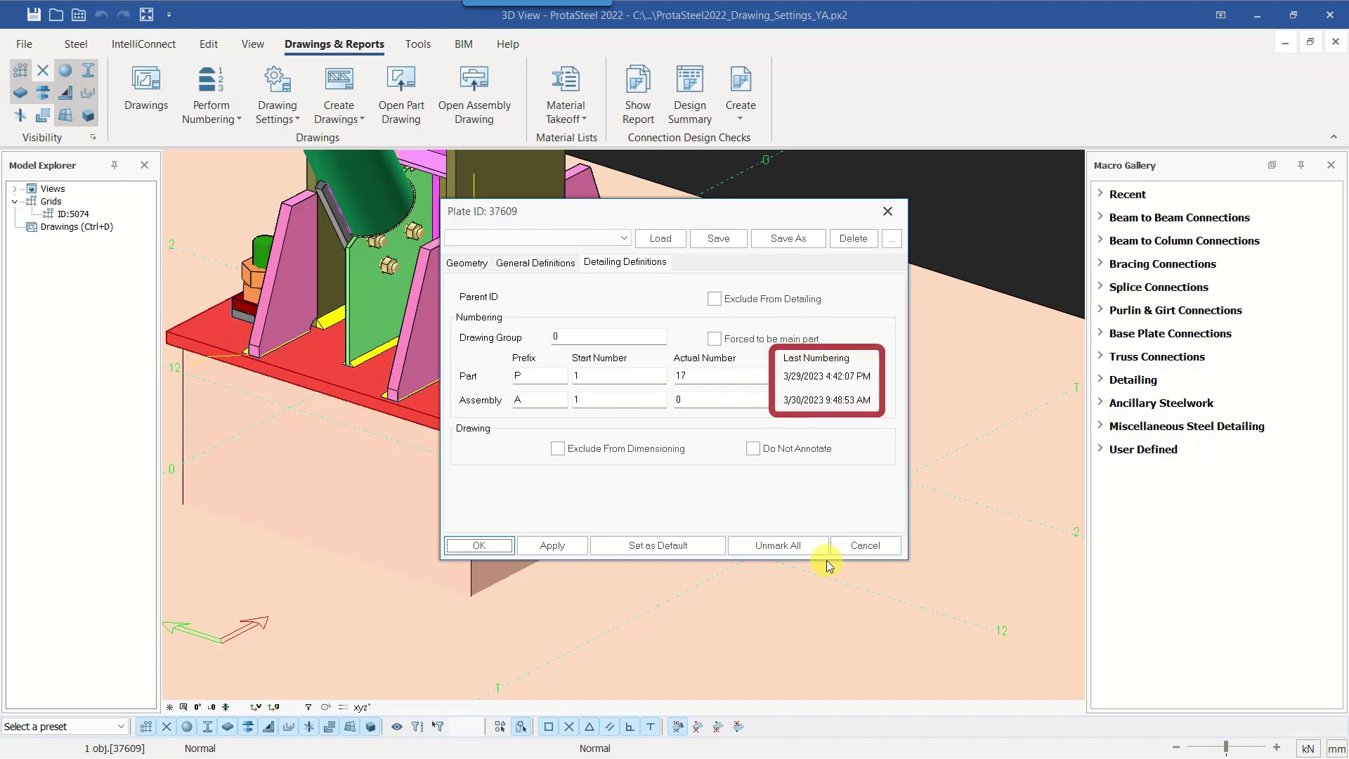
click(864, 545)
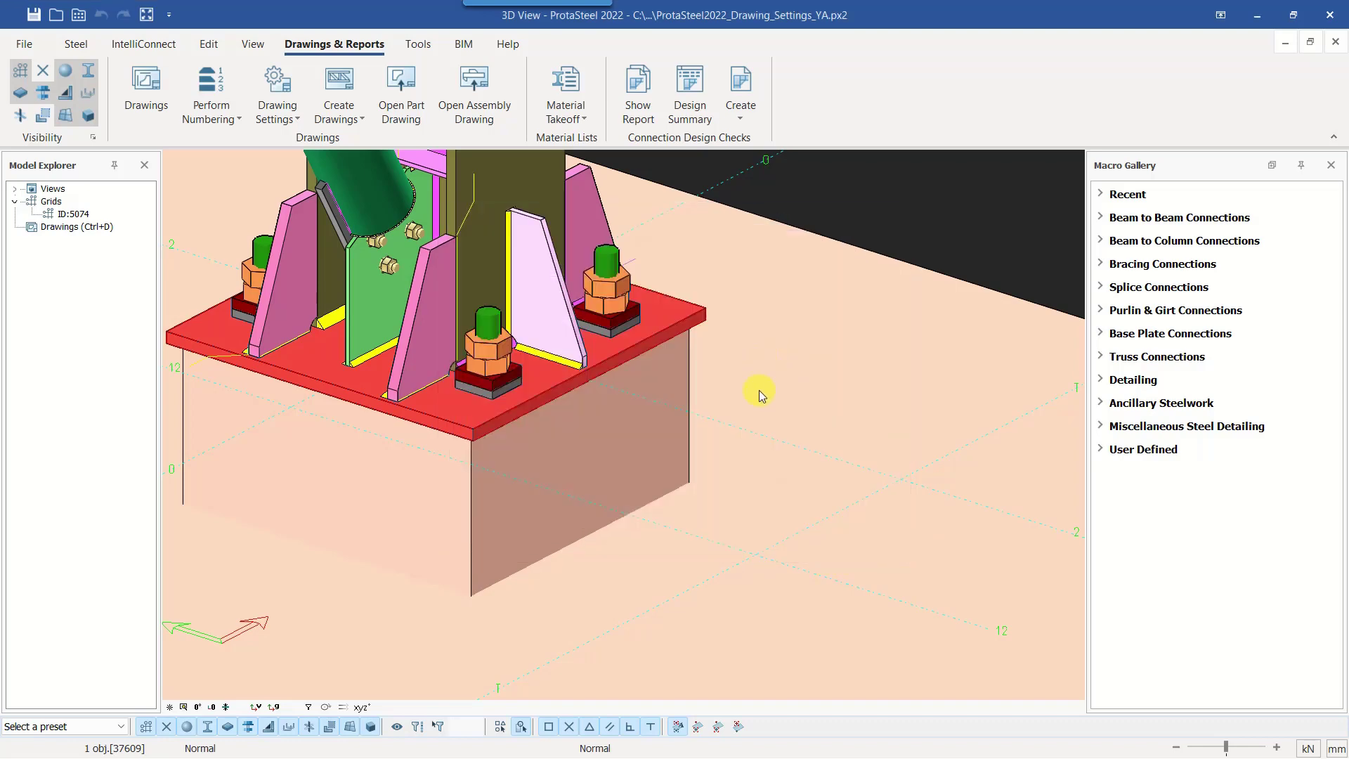
Inspect the assembly prefix in the detailing definitions of a beam framing into the corner column.
scroll(832, 479, down, 5)
scroll(831, 479, down, 5)
scroll(786, 576, up, 2)
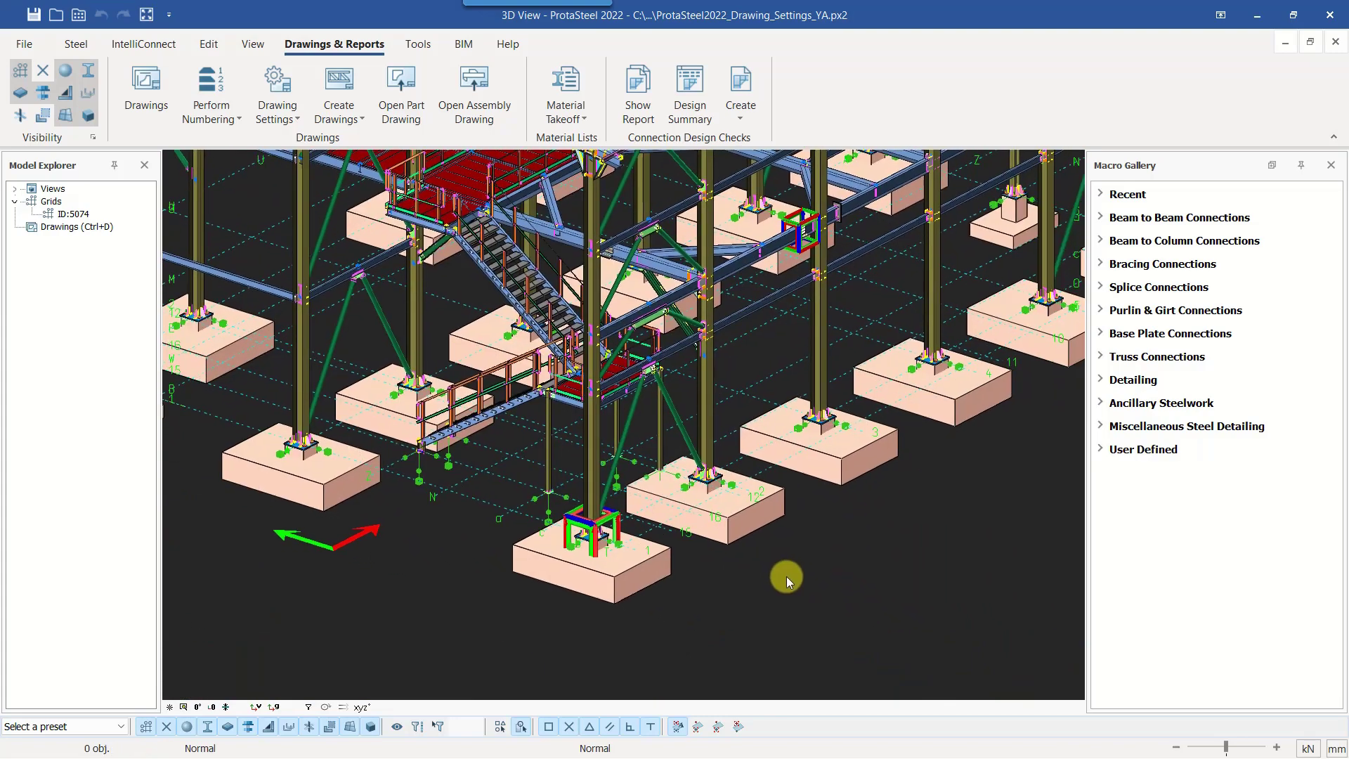
scroll(692, 351, up, 2)
scroll(652, 429, up, 3)
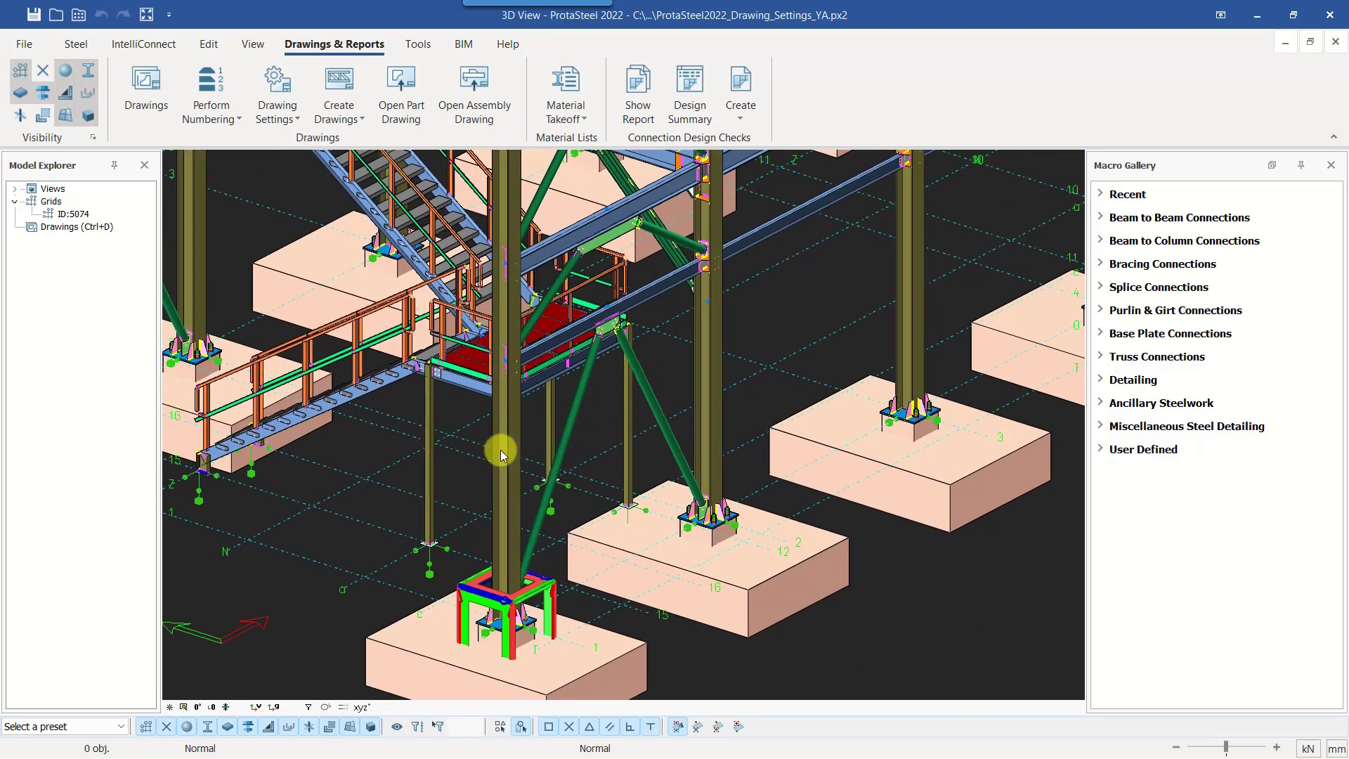
click(752, 240)
double_click(752, 240)
double_click(520, 320)
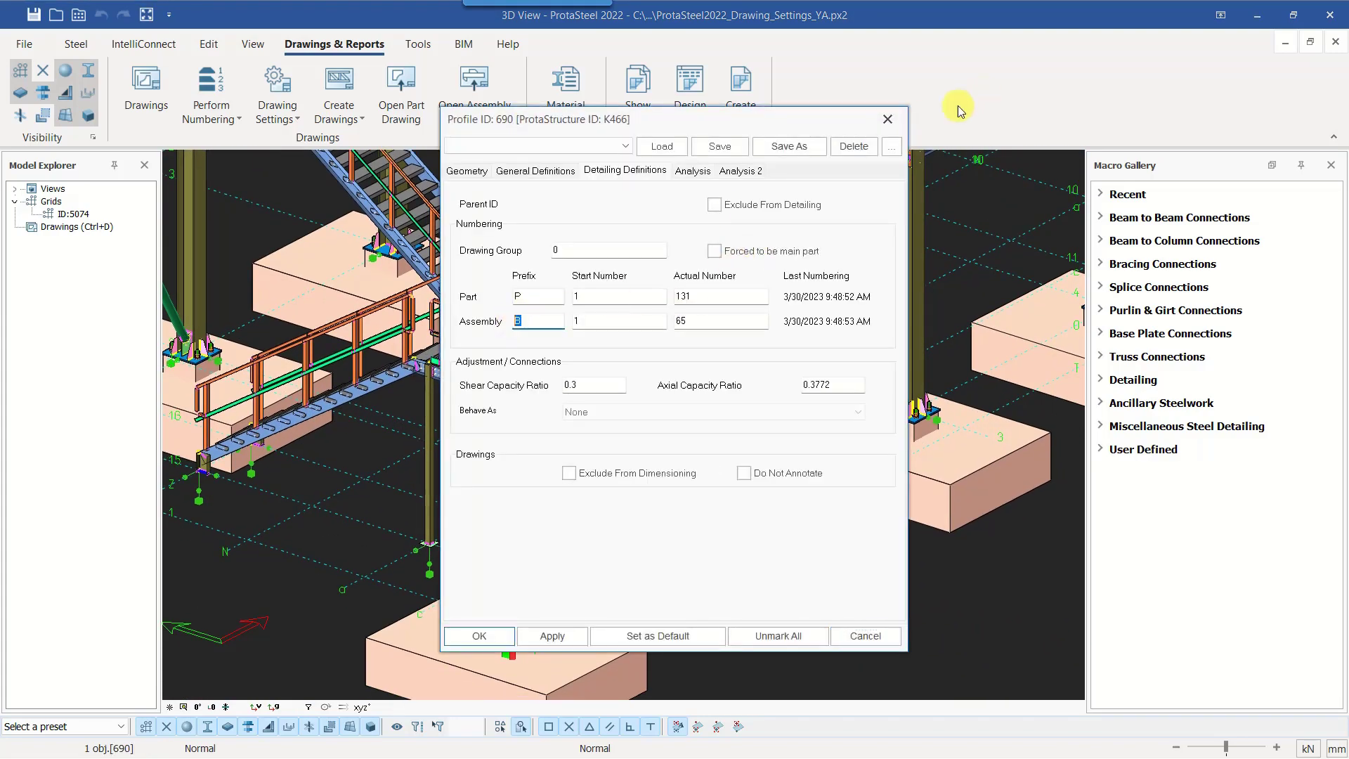
click(886, 118)
Inspect the assembly prefix in the detailing definitions of the diagonal brace beside the corner column.
scroll(773, 373, up, 1)
click(633, 385)
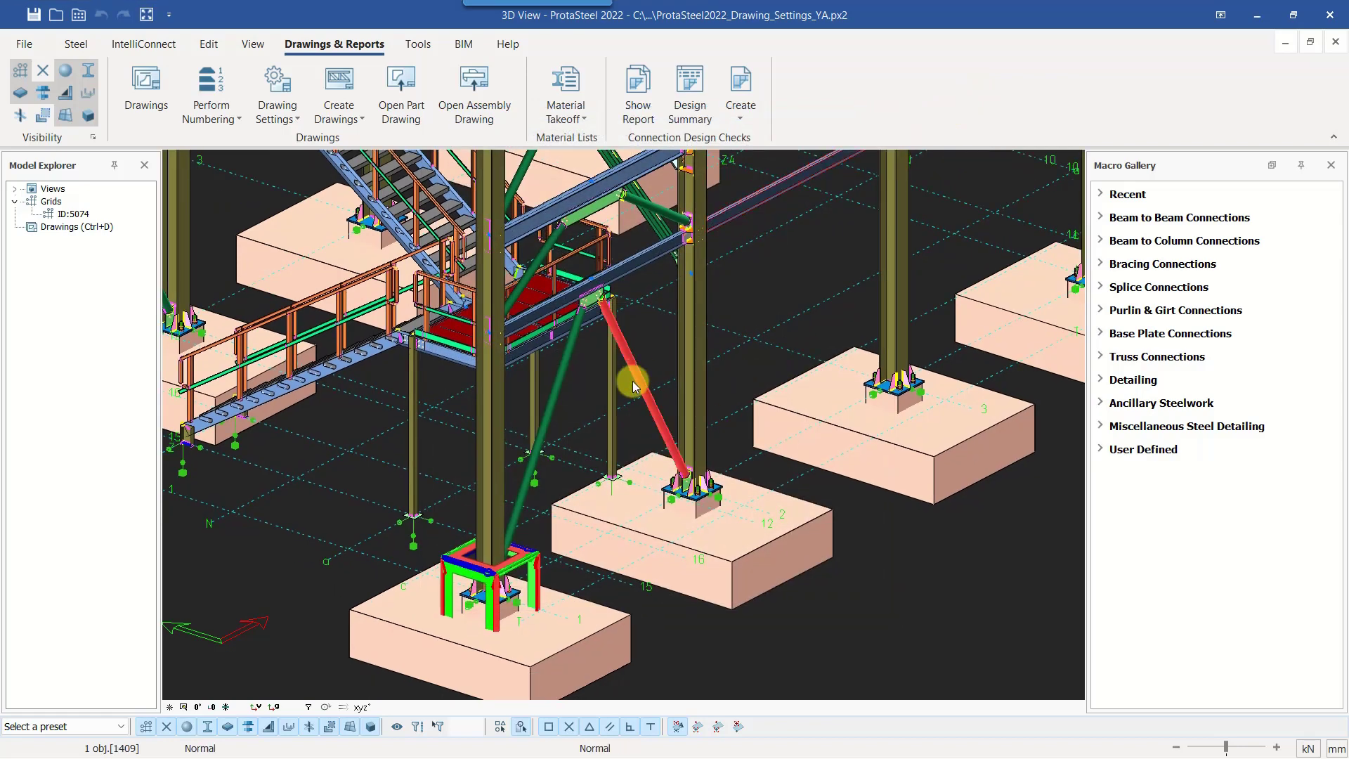
double_click(639, 367)
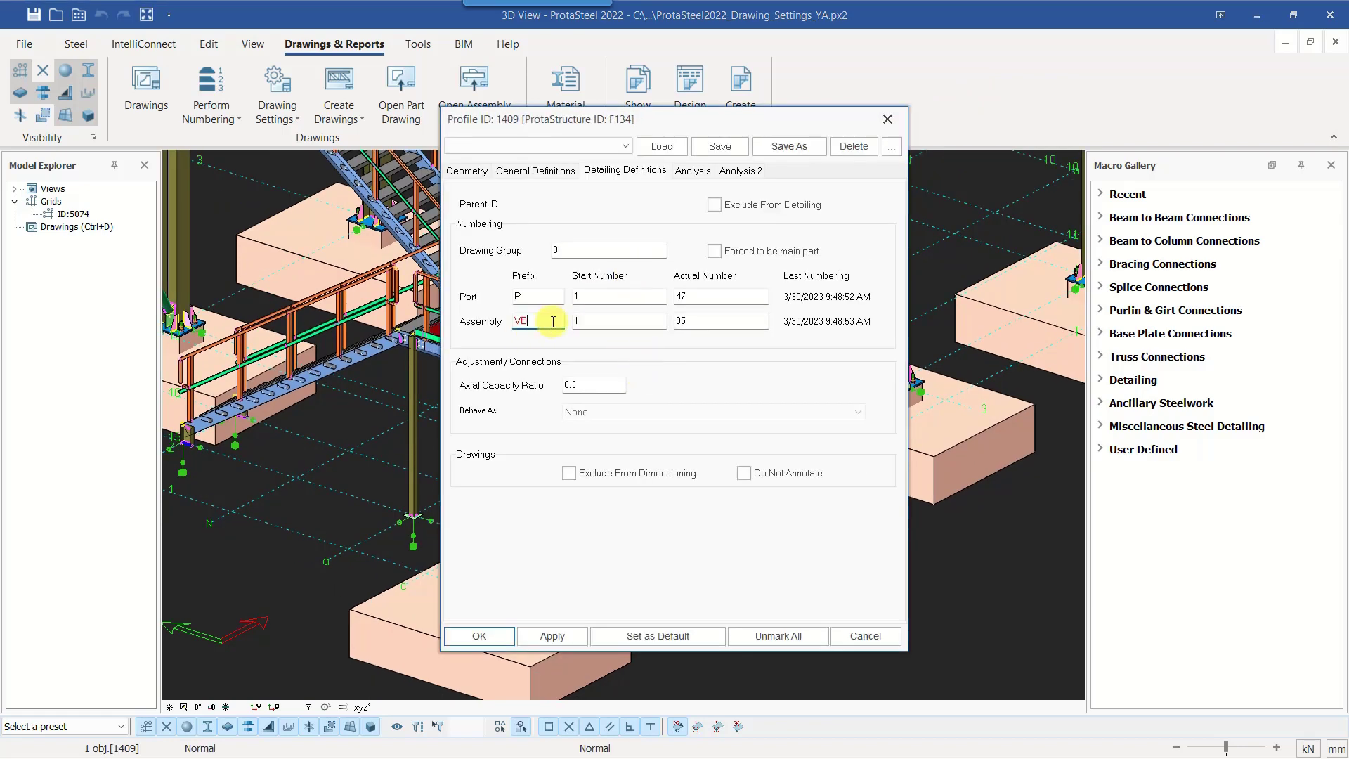
double_click(553, 321)
click(876, 122)
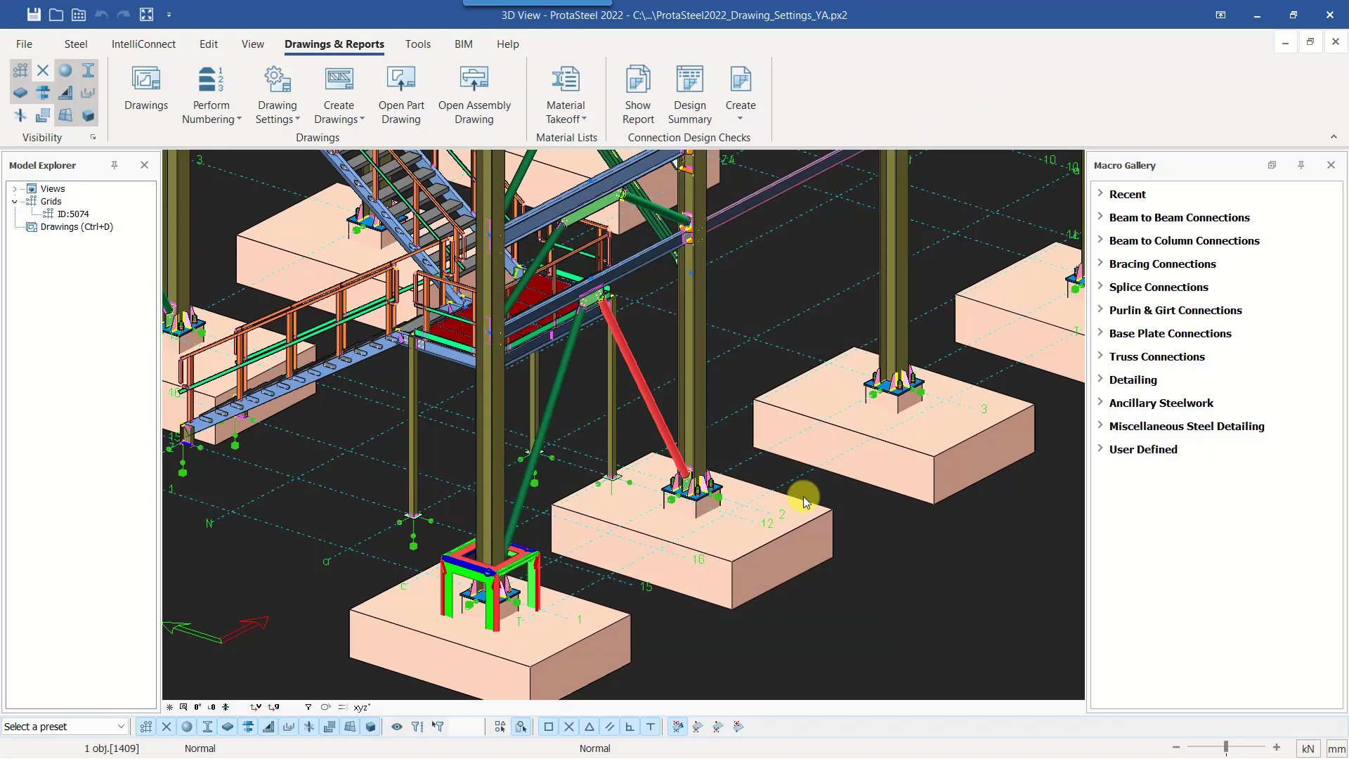
click(744, 358)
Select the entire structure and list its profiles in the Grouped Object Selection.
scroll(814, 439, down, 2)
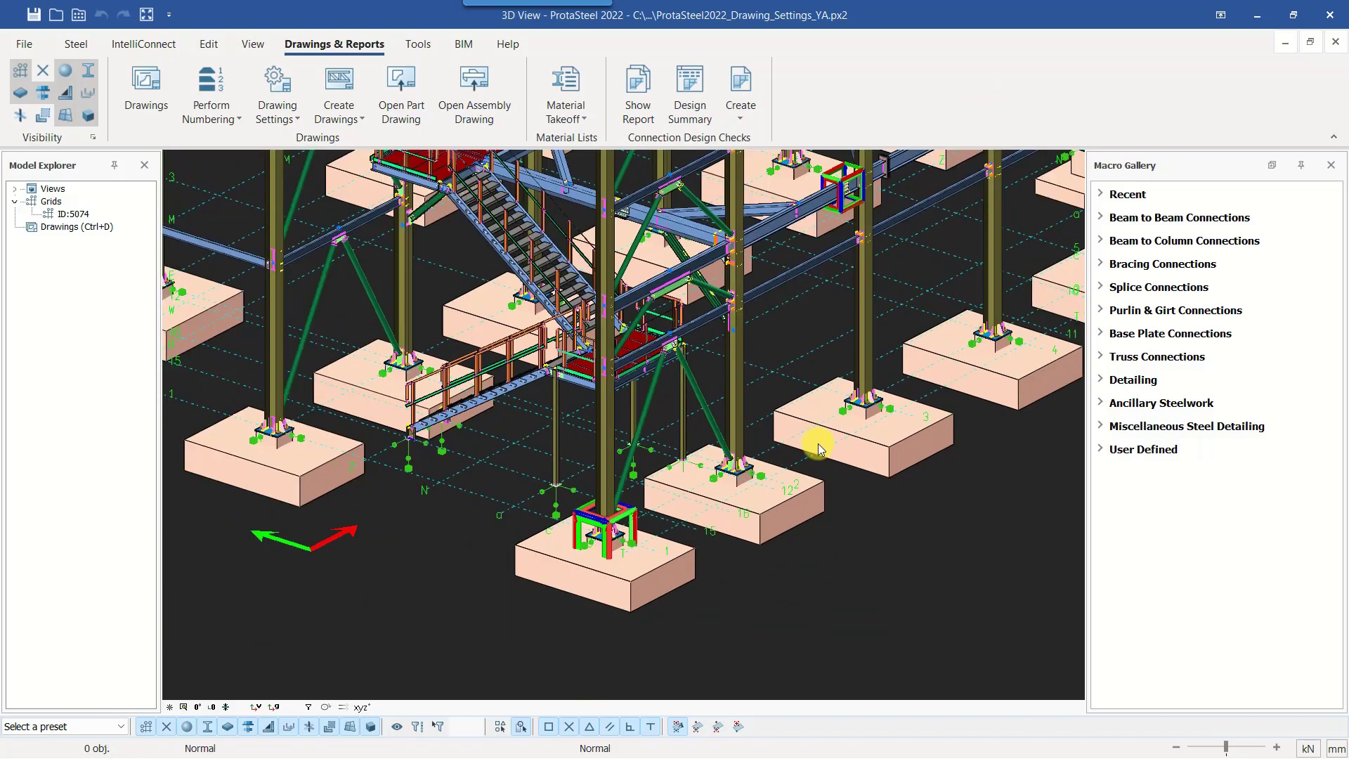
scroll(818, 446, down, 6)
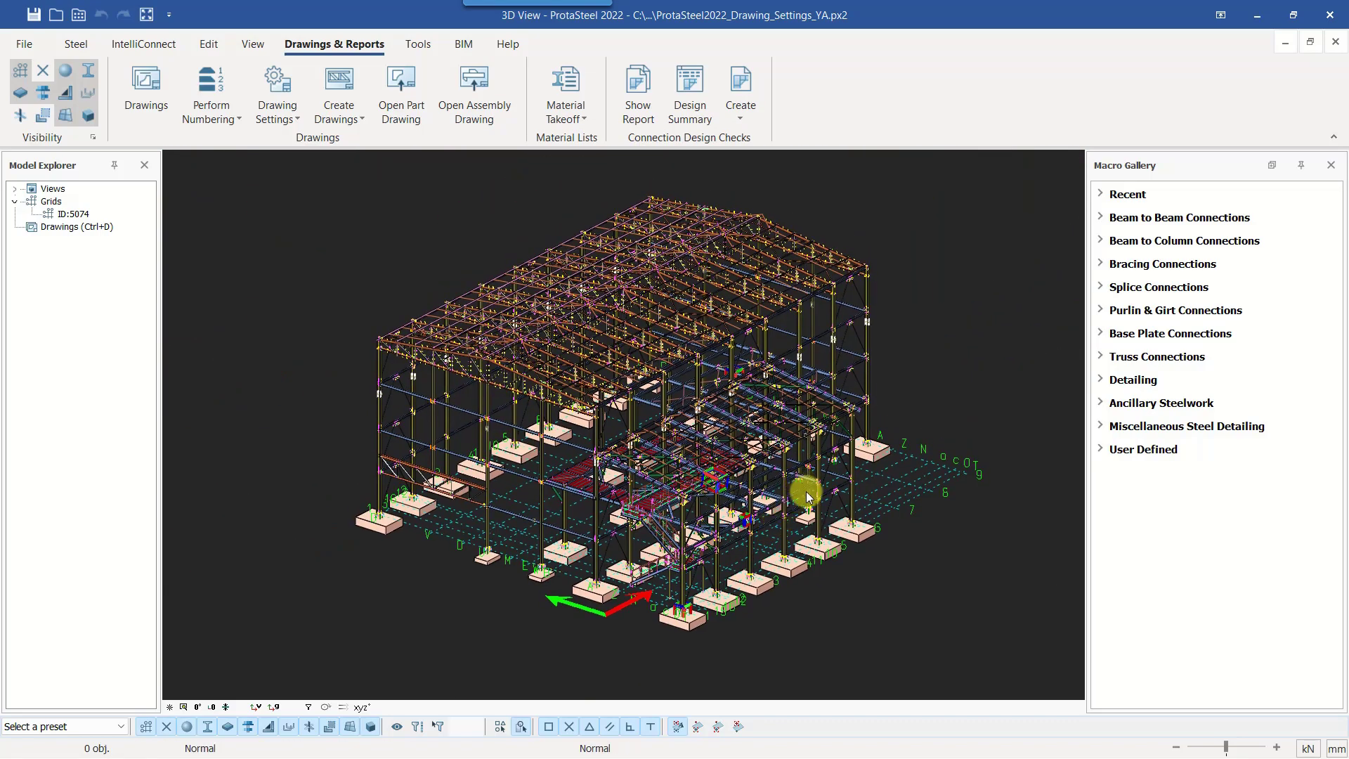
scroll(903, 385, up, 1)
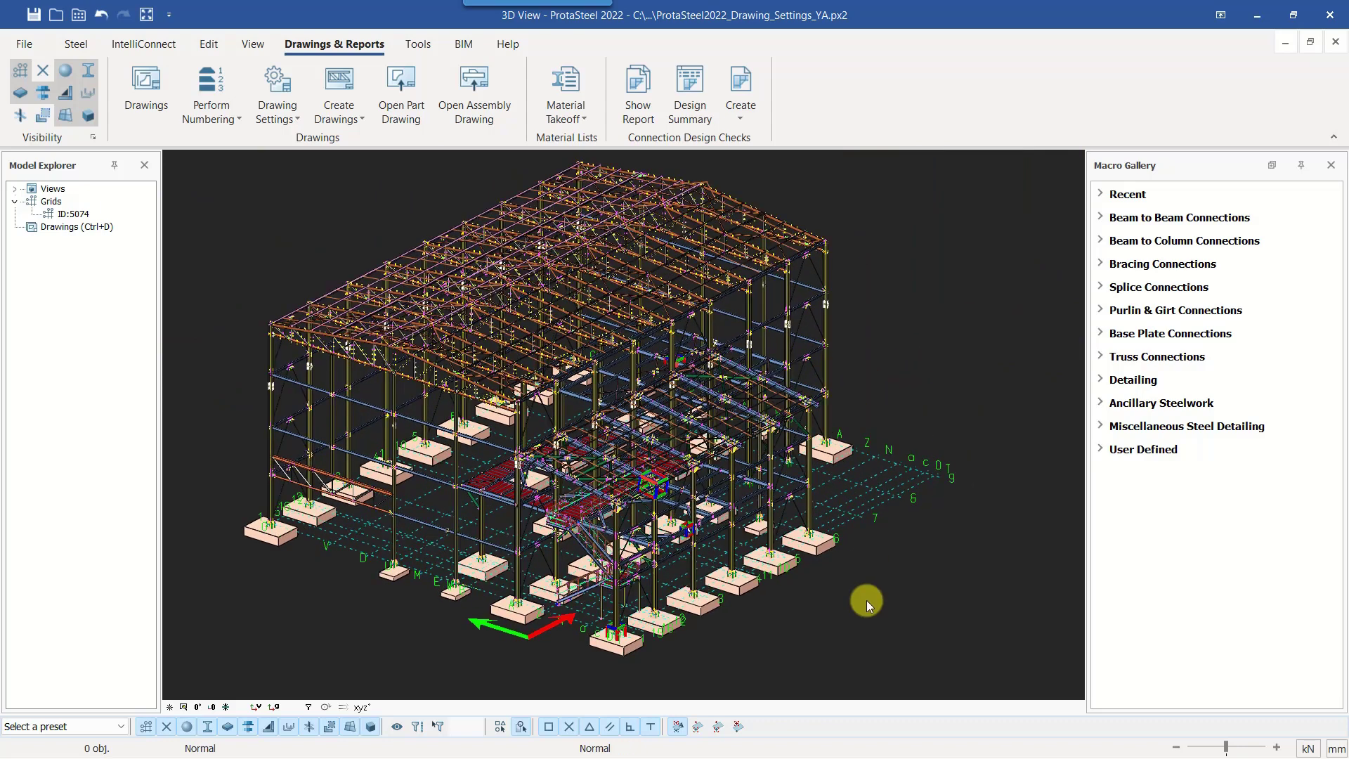
drag(985, 675, 172, 149)
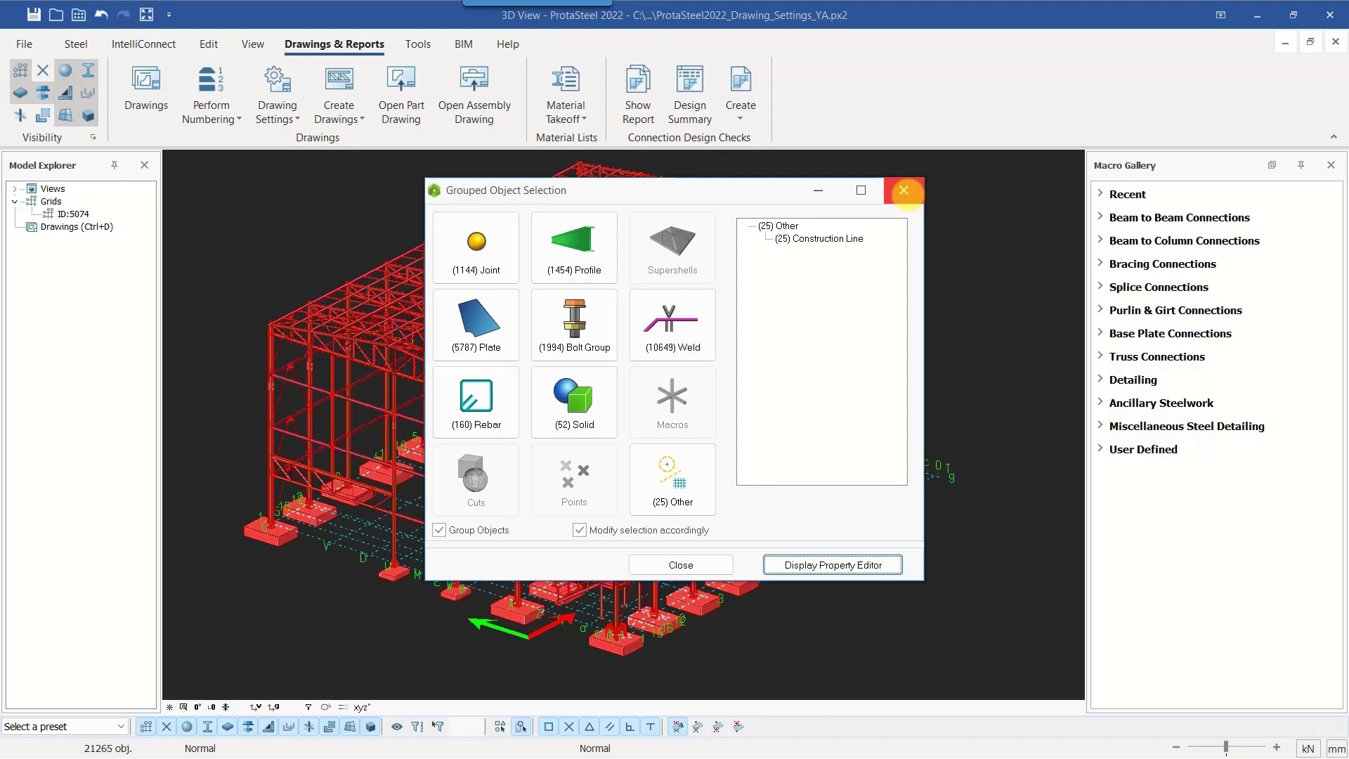
click(569, 246)
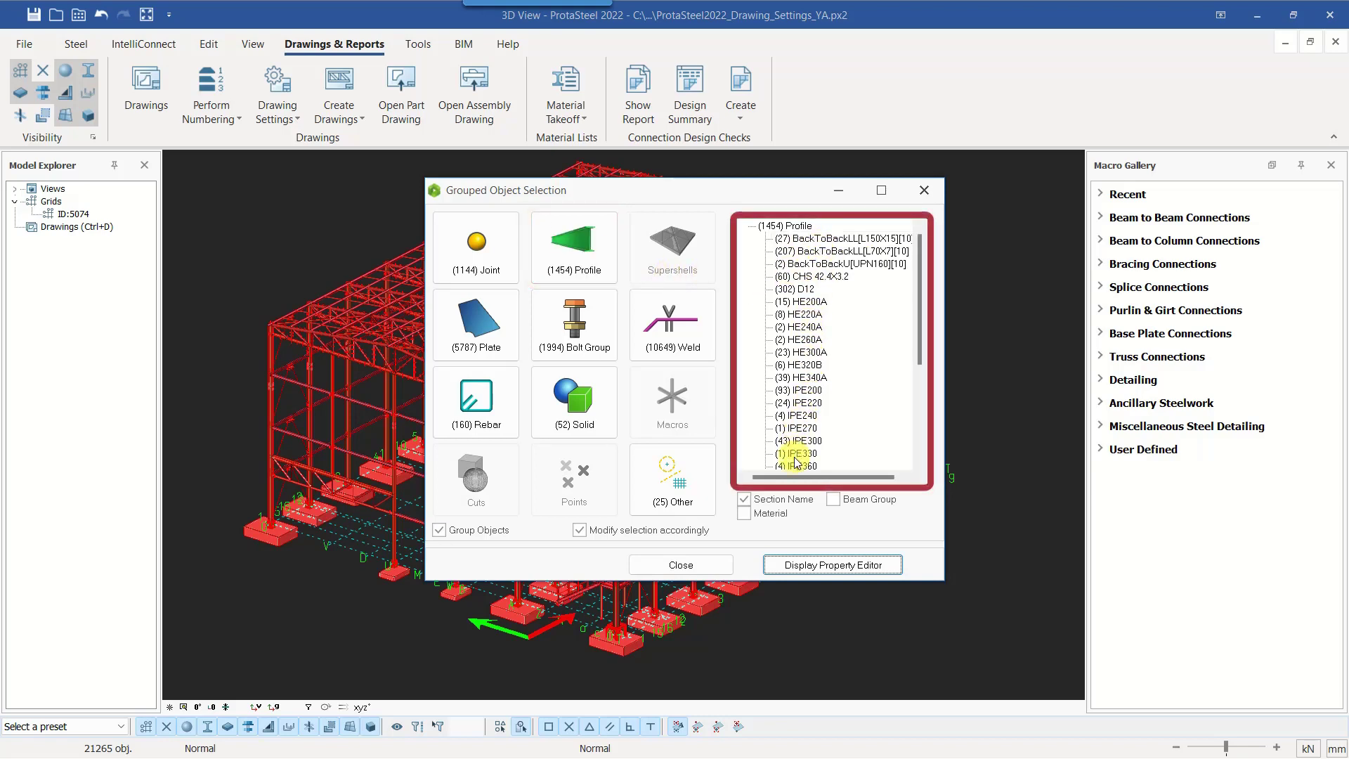
Add Material and Beam Group to the profile grouping, trying the list without Section Name before restoring it.
click(761, 514)
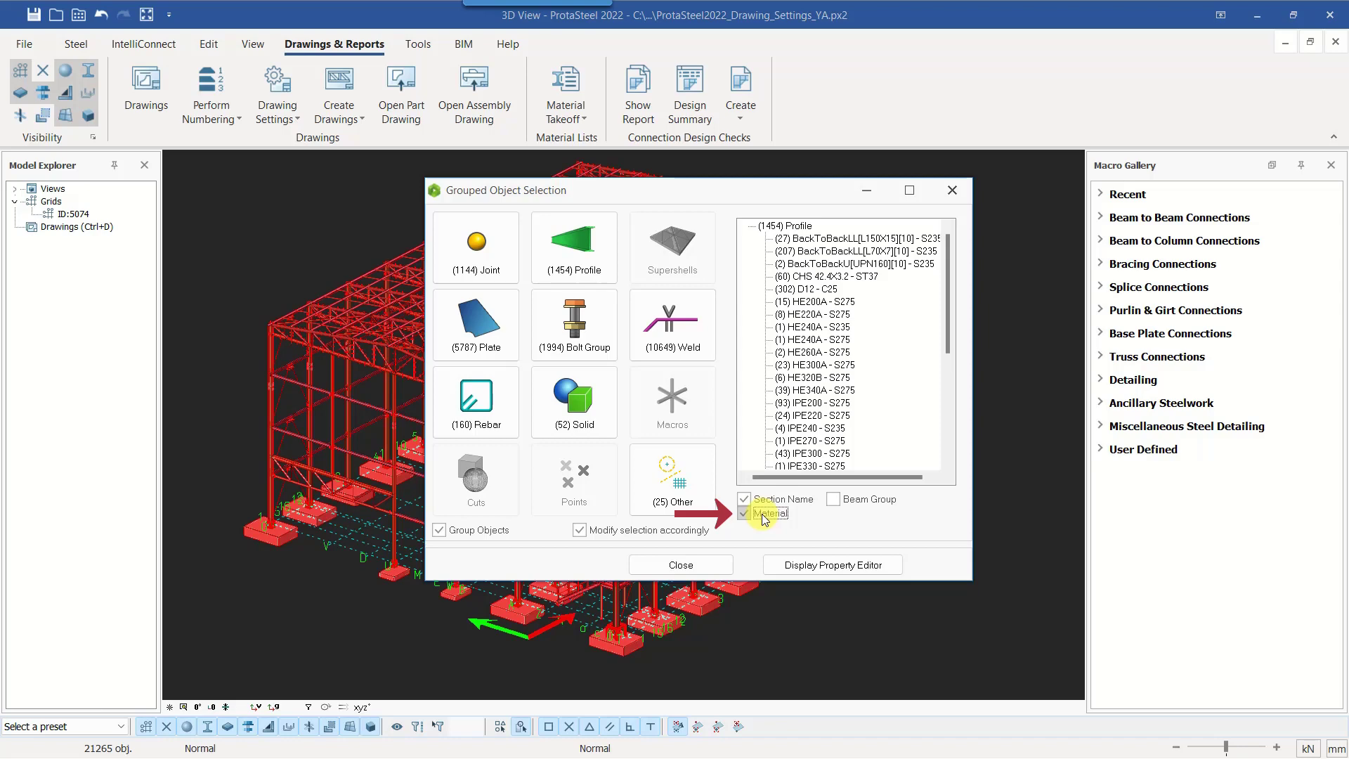
click(834, 500)
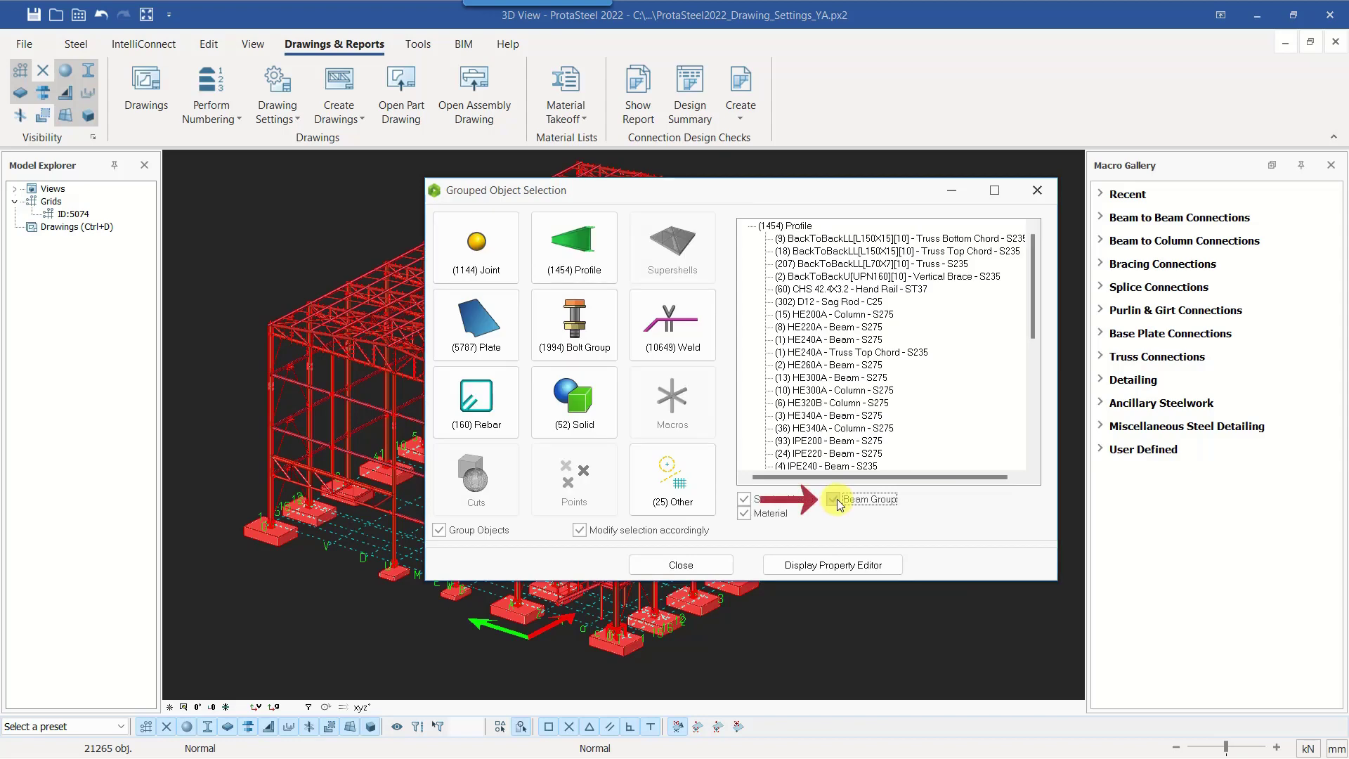
click(744, 499)
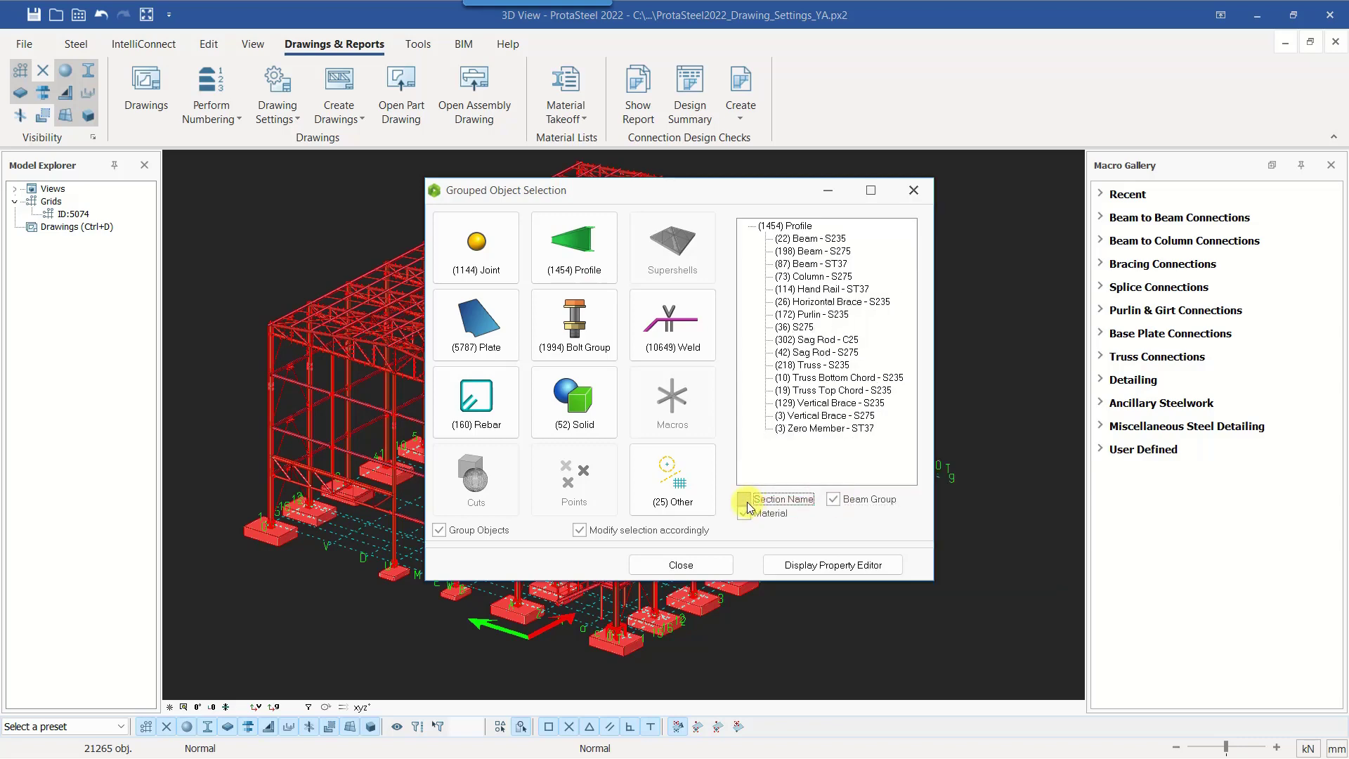
click(744, 500)
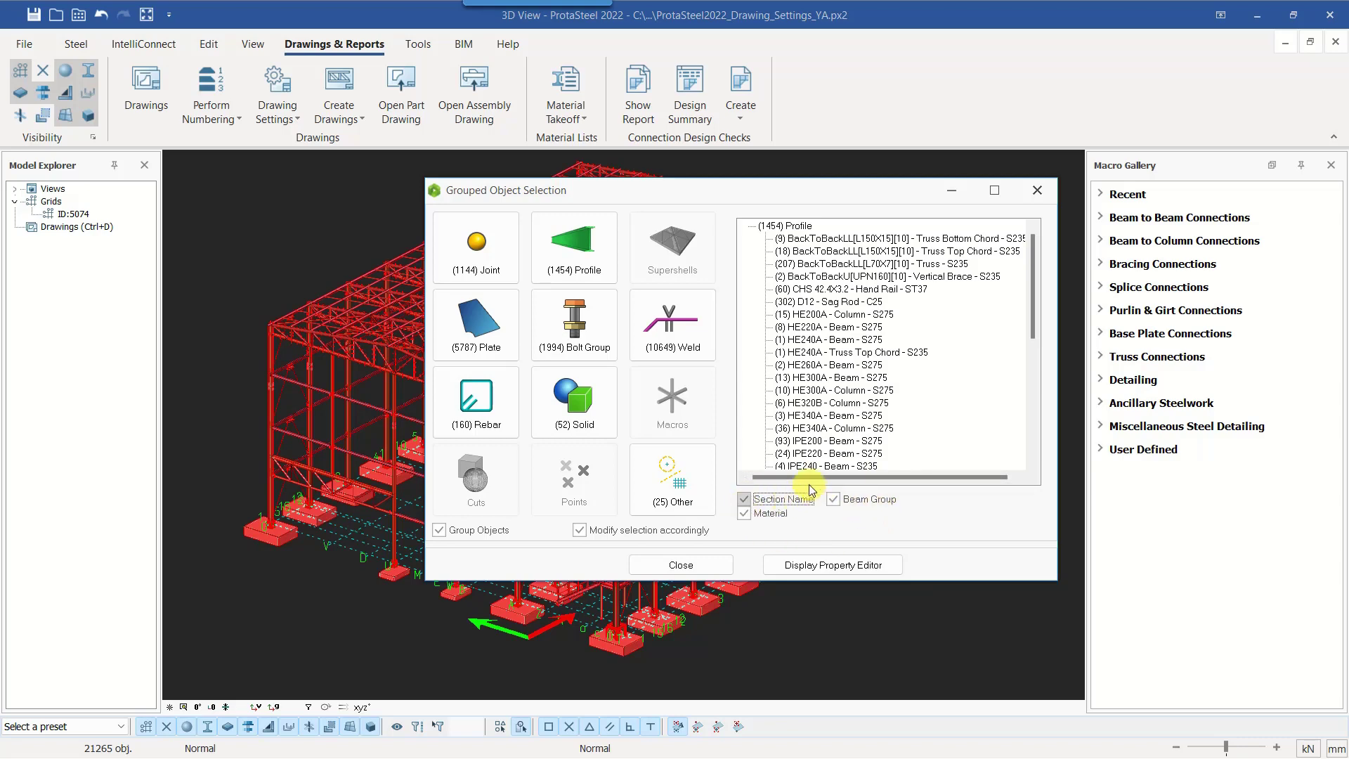
Group the profiles by Beam Group only and narrow the selection to the Column group.
click(783, 498)
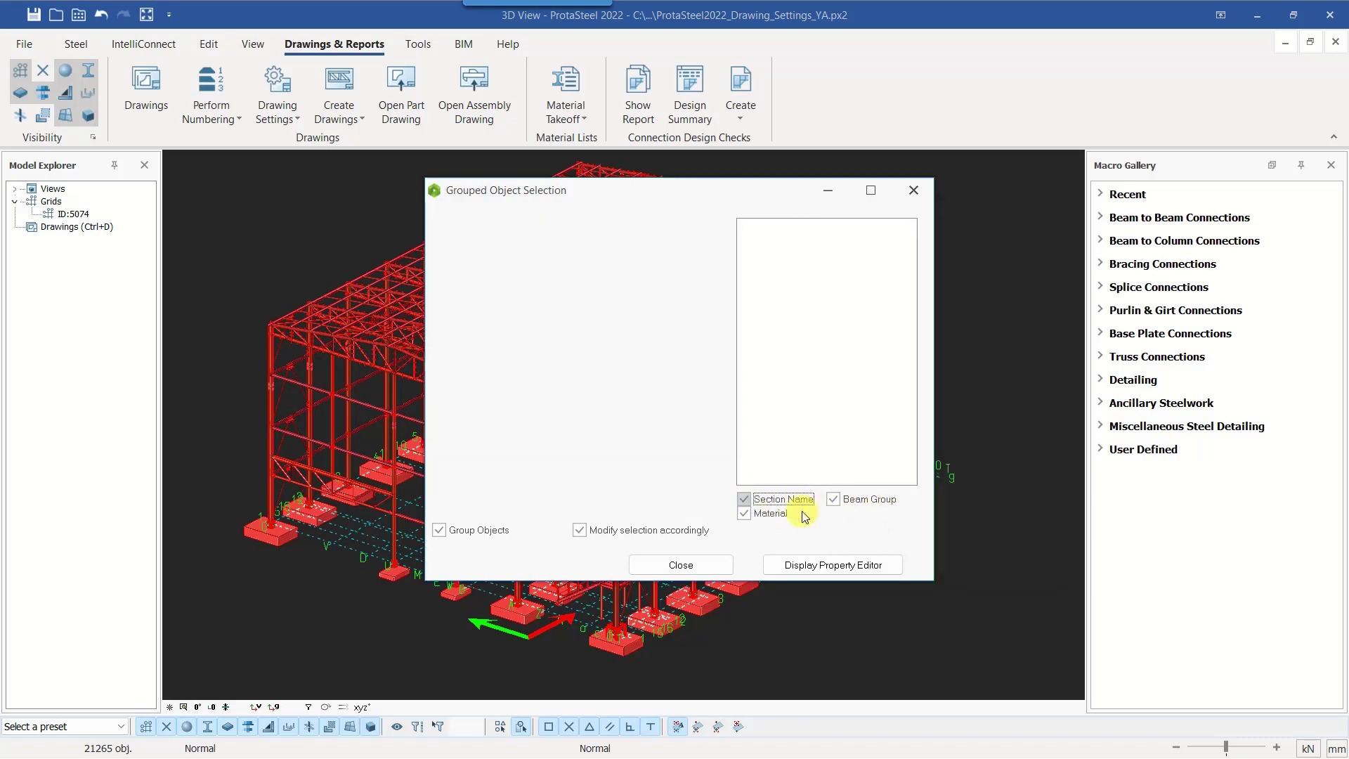
click(751, 520)
click(808, 265)
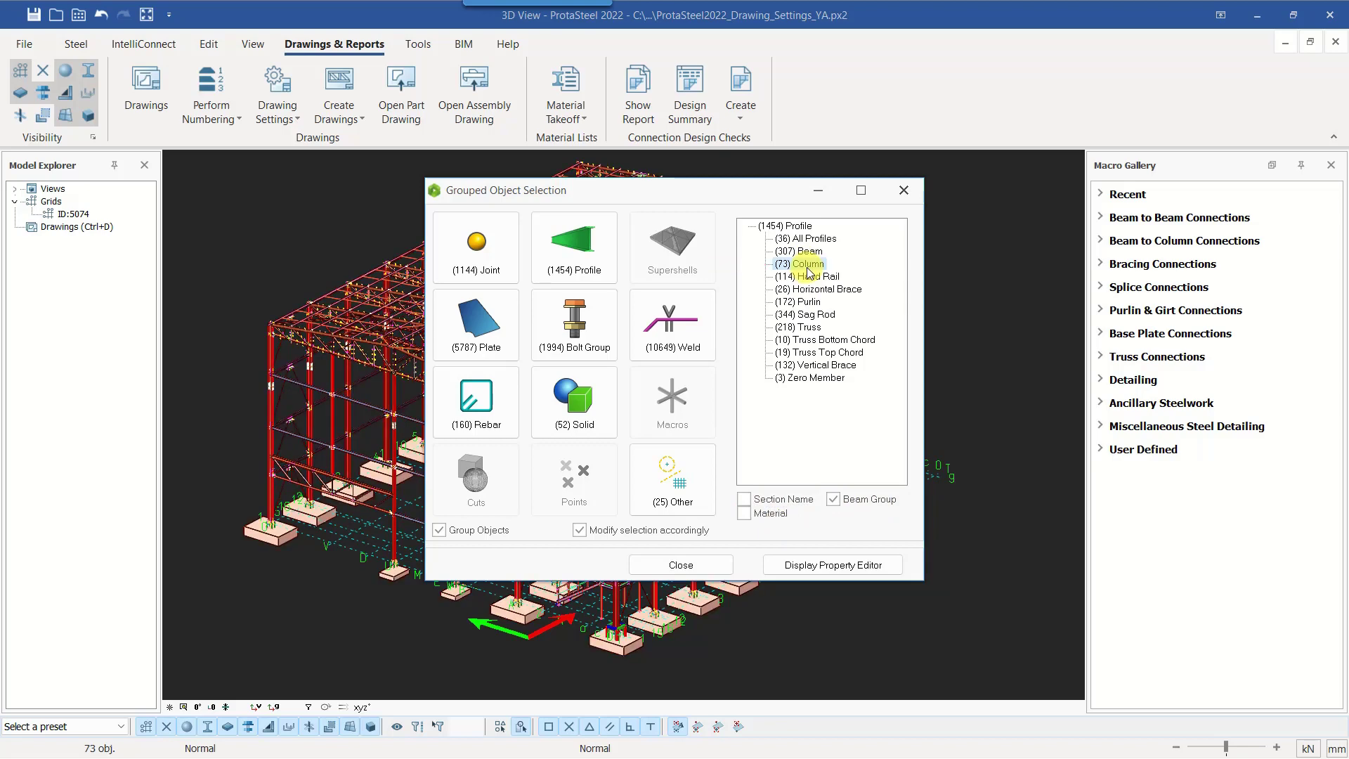
drag(744, 195, 1039, 178)
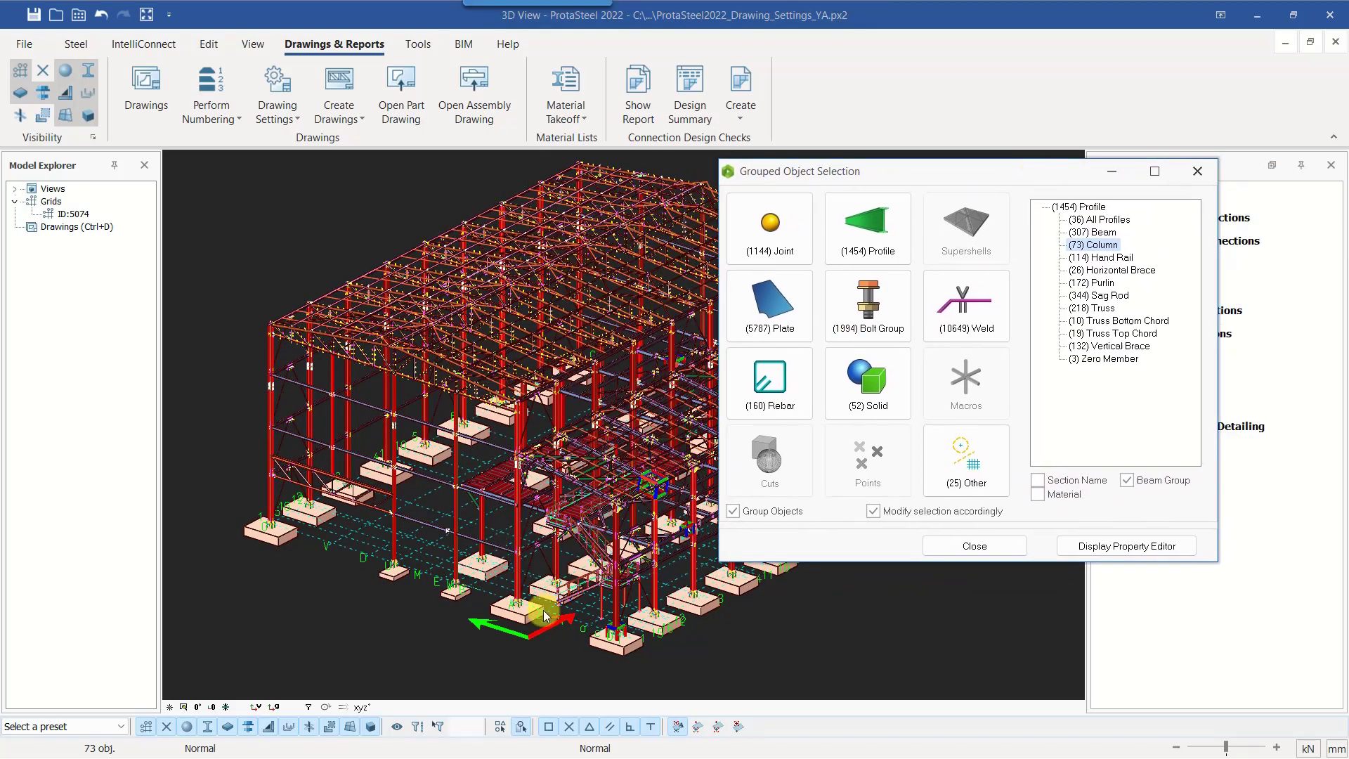
Give all selected columns part prefix P and assembly prefix KL, with start number 1 for both, and apply.
click(1127, 547)
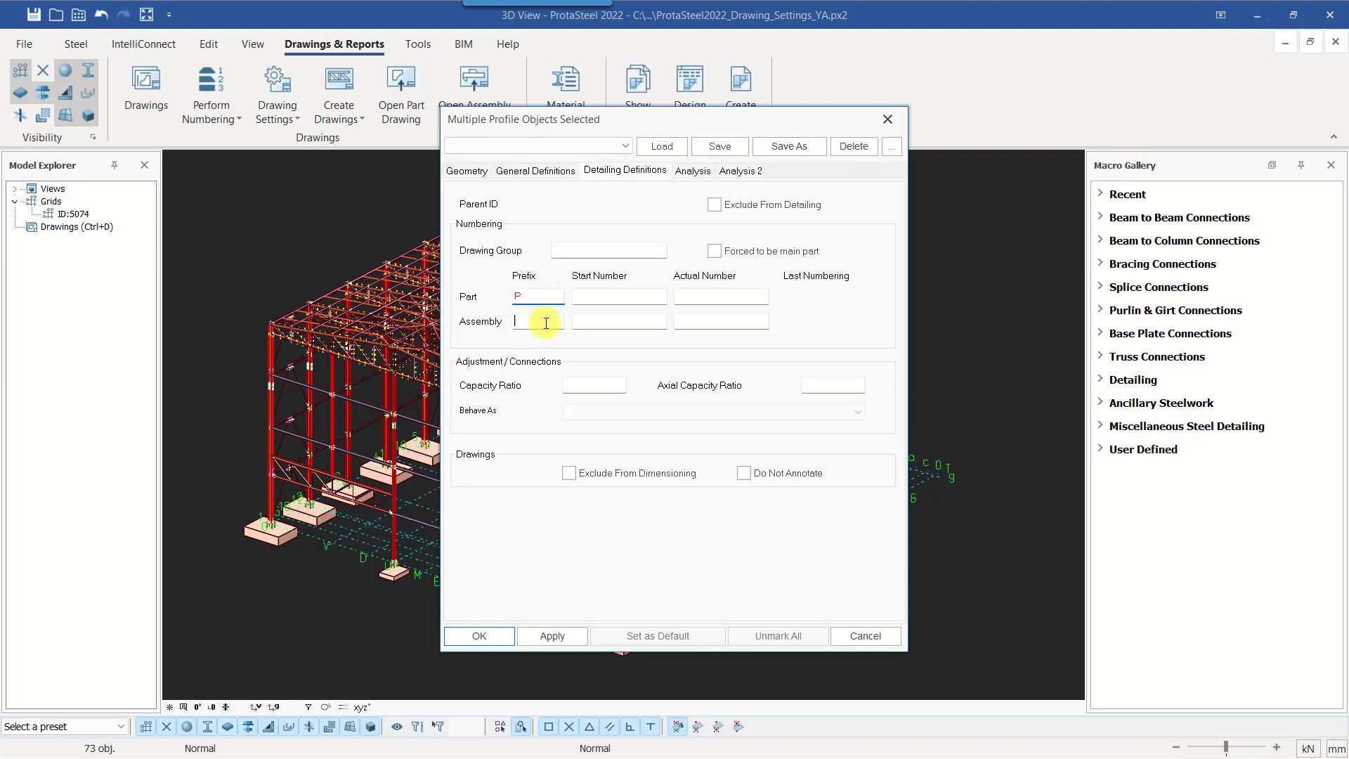
click(547, 323)
click(602, 293)
text(1)
click(616, 321)
text(1)
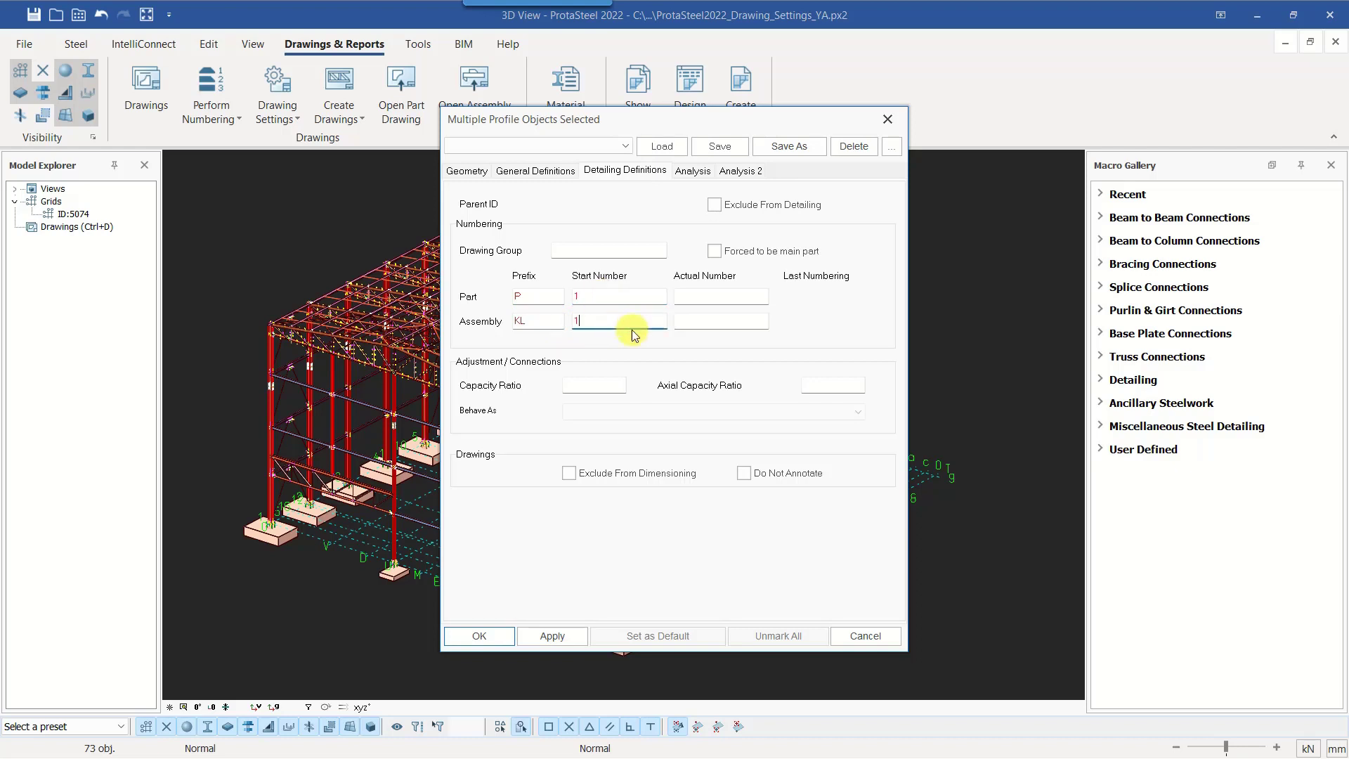
click(547, 635)
click(686, 442)
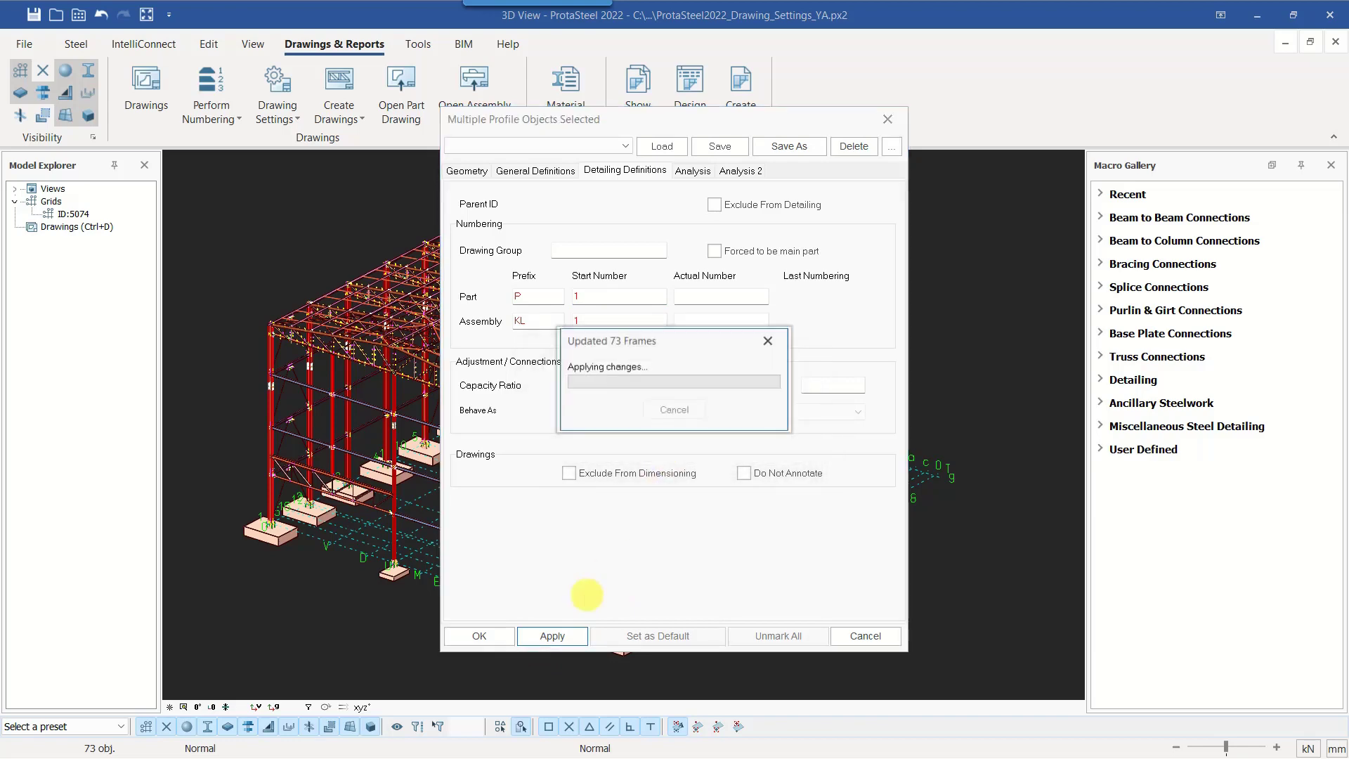
click(478, 635)
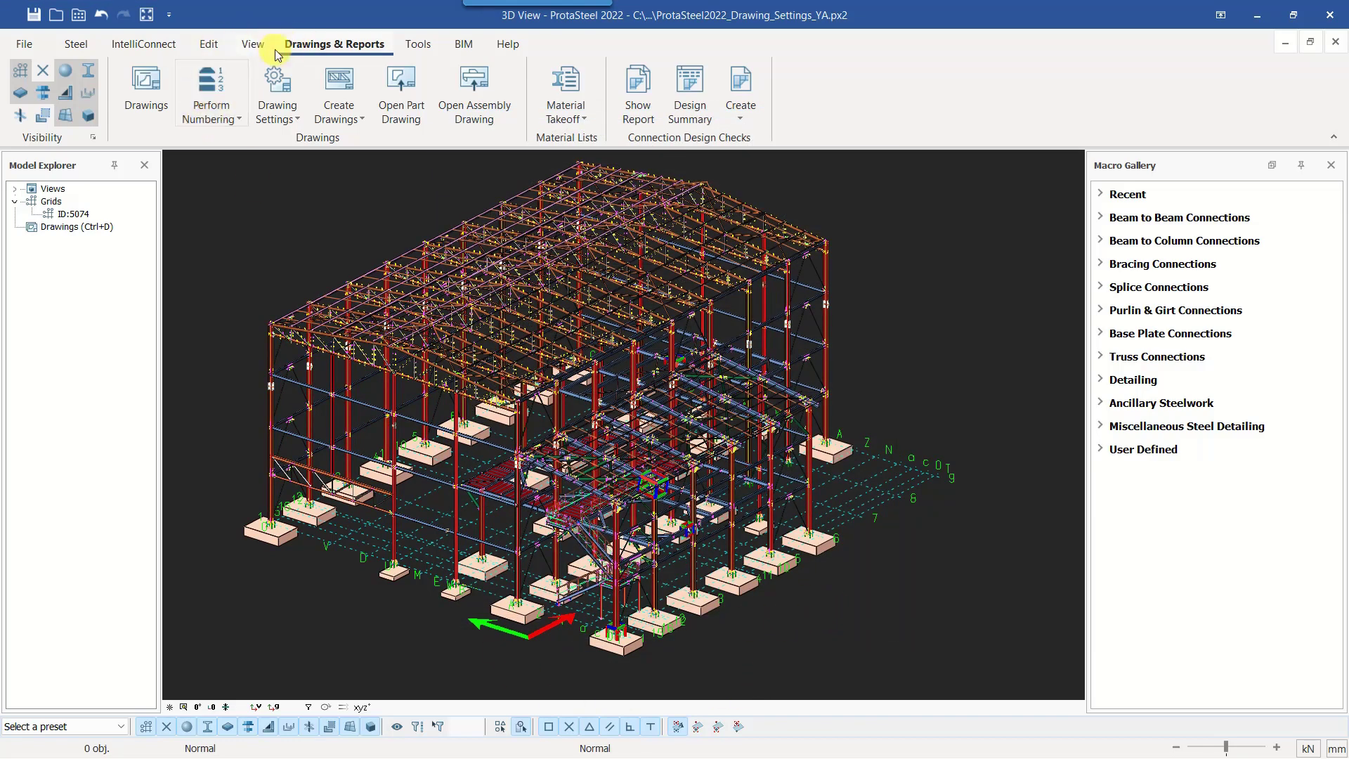
Apply the numbering options and run numbering for the model.
click(214, 118)
click(246, 151)
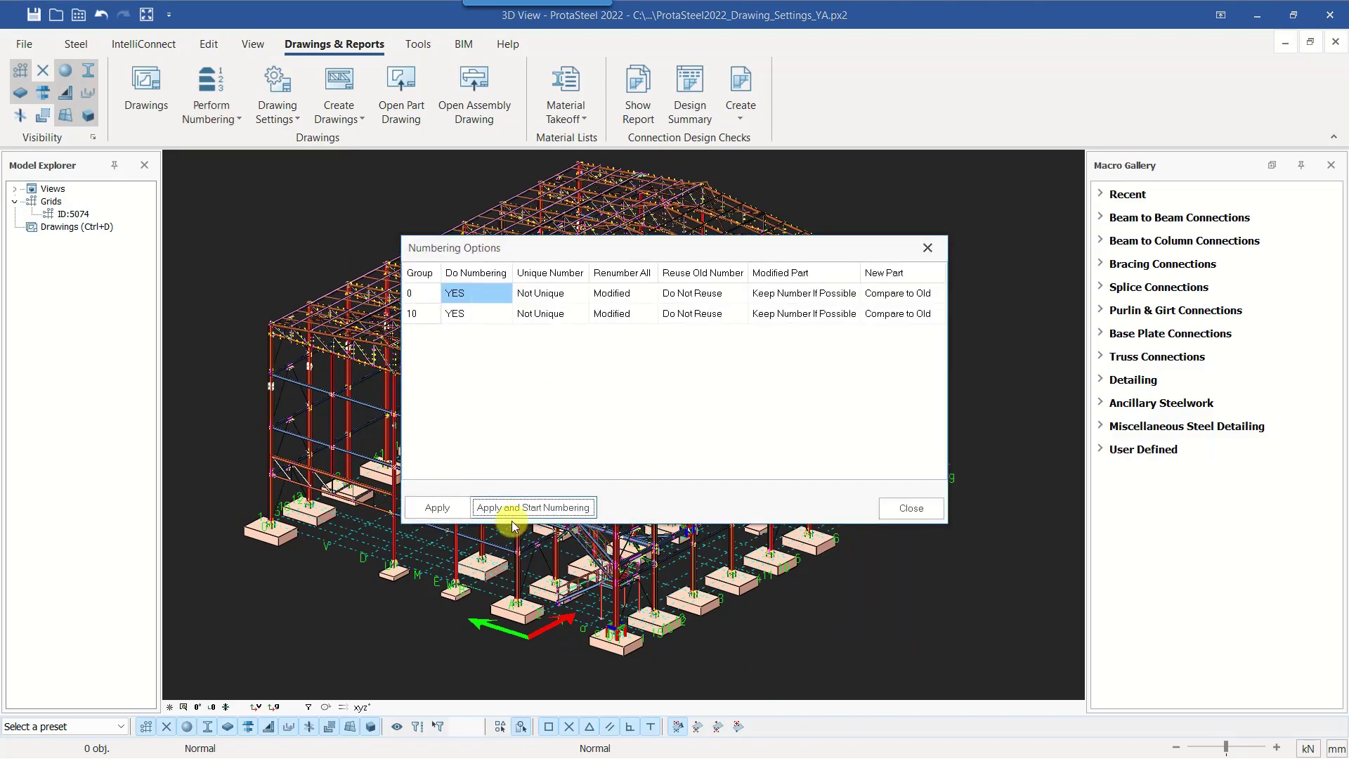
click(529, 511)
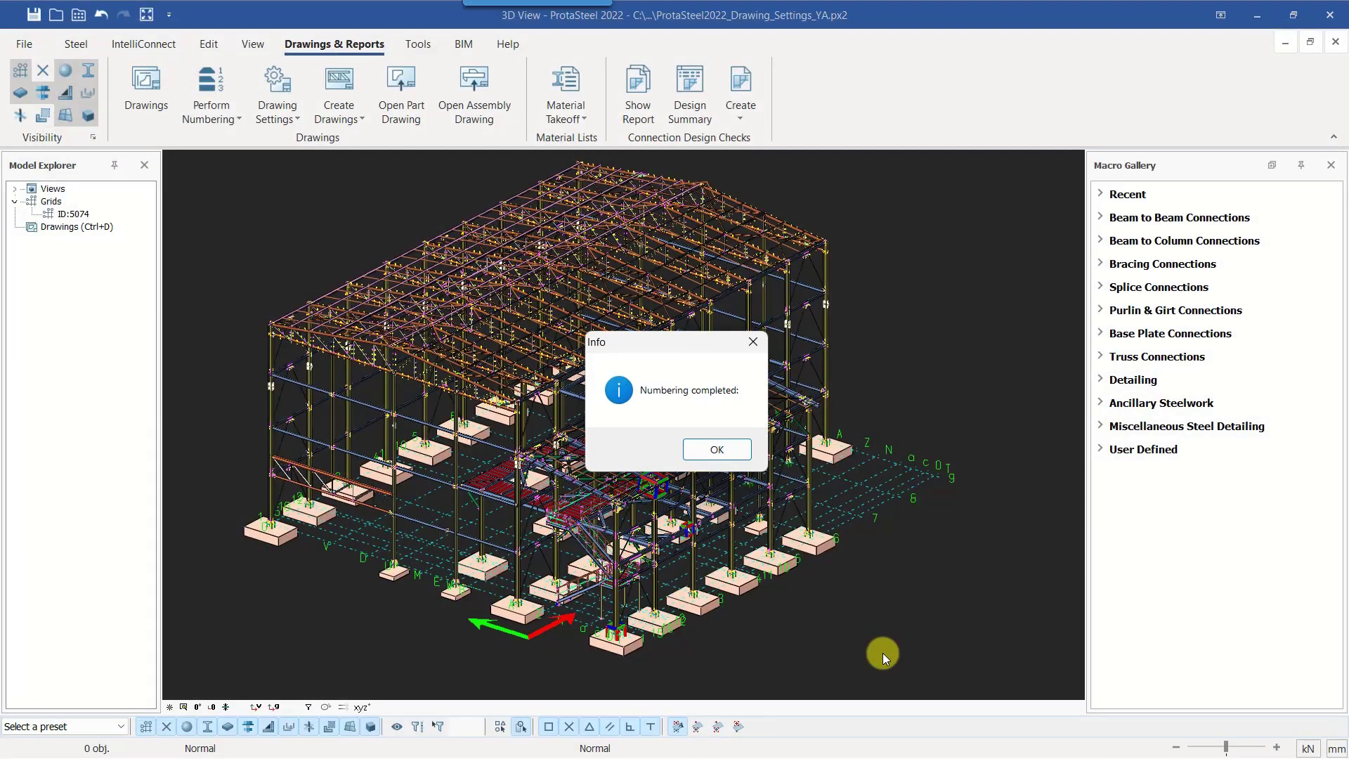
click(727, 450)
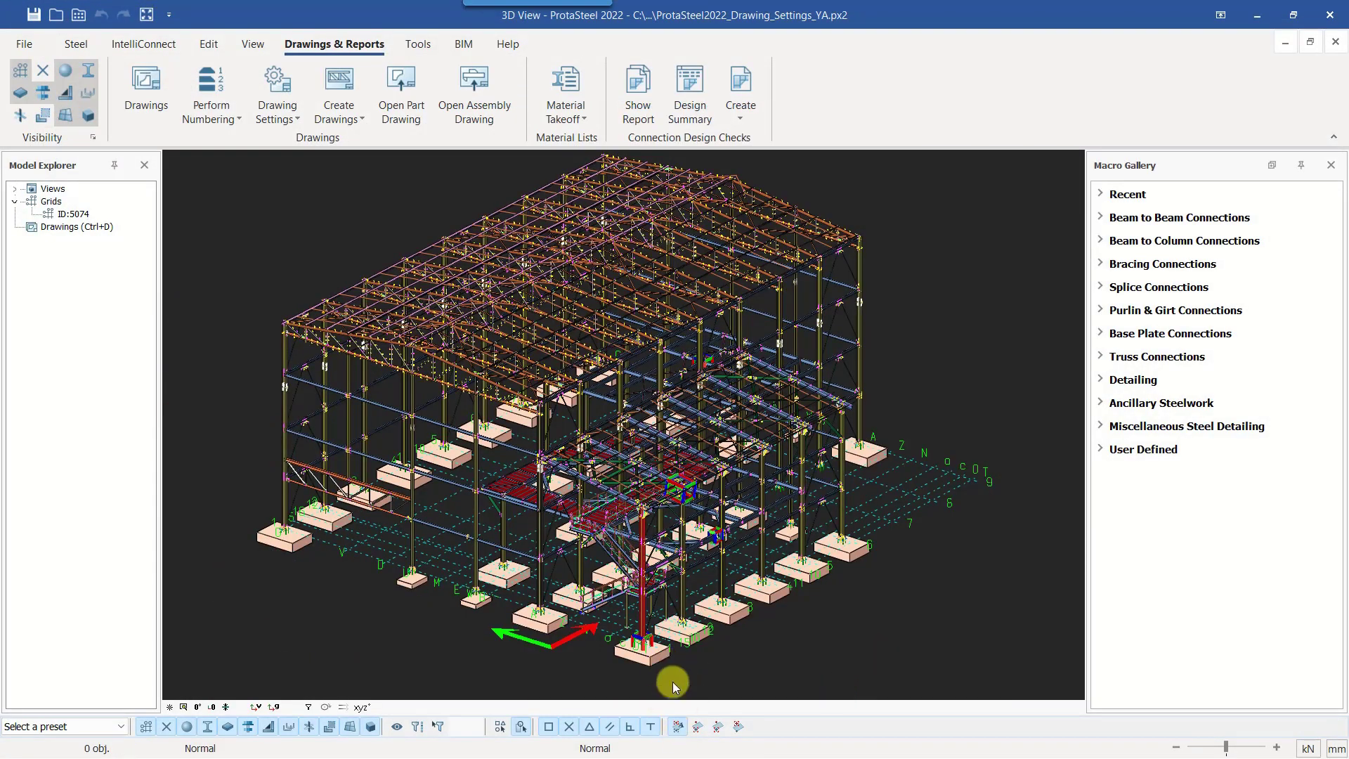
Check the corner column's assembly prefix and last numbering dates in its detailing definitions, then close them without changes.
scroll(653, 632, up, 5)
scroll(649, 632, up, 3)
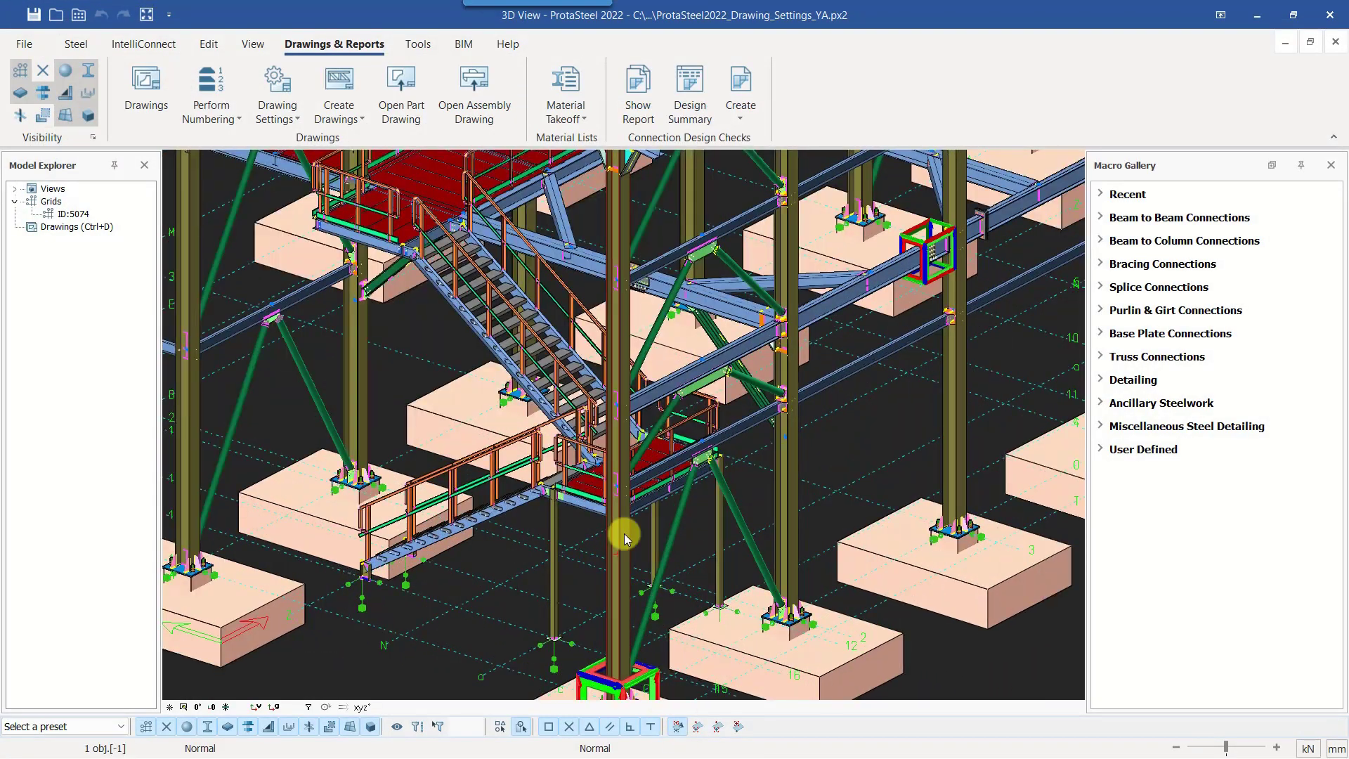
double_click(592, 449)
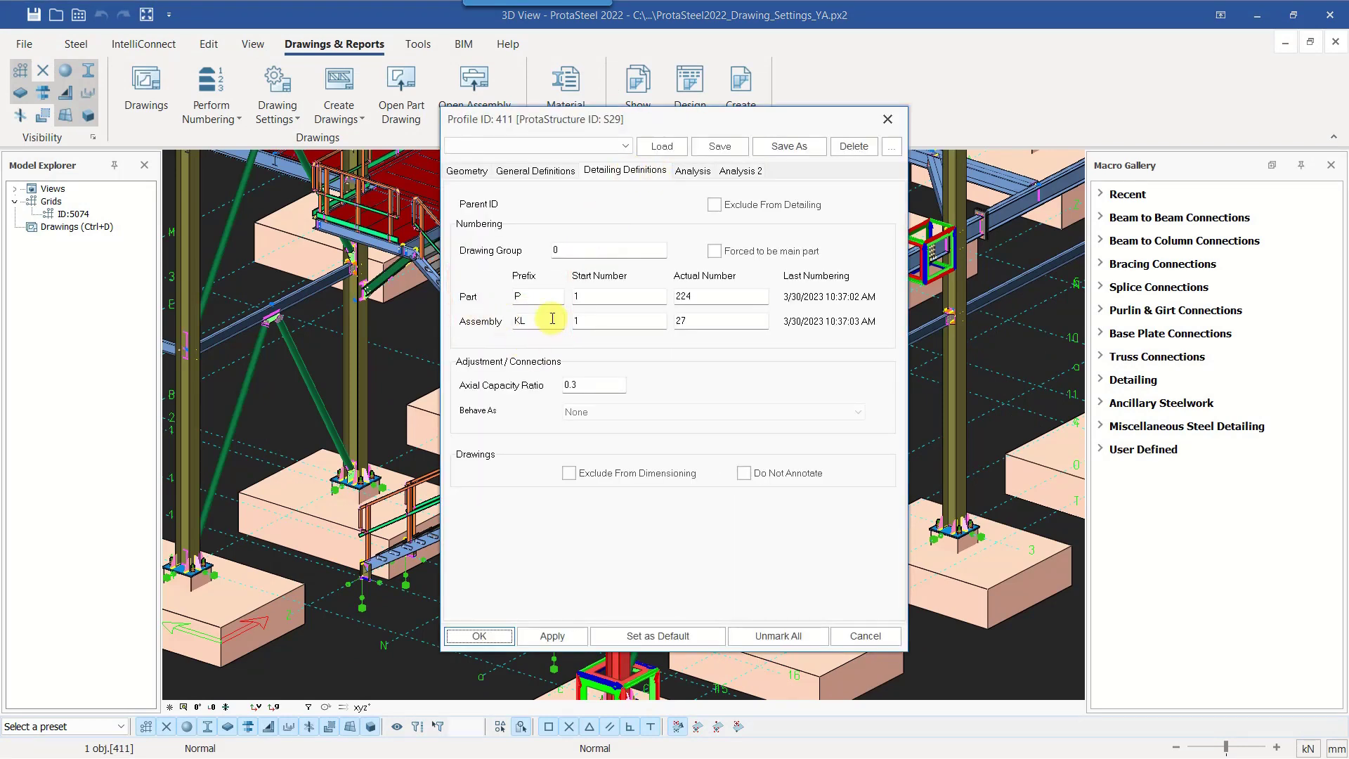
key(Tab)
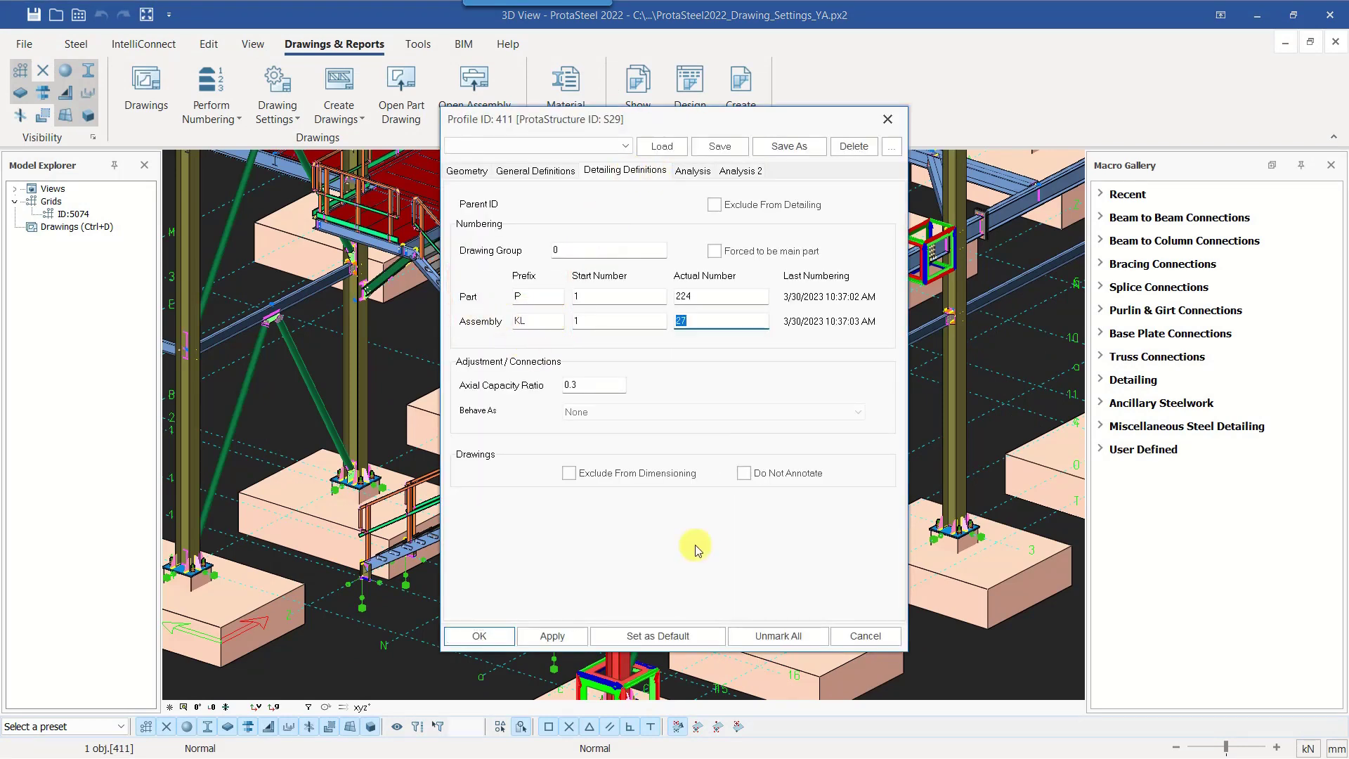
click(864, 636)
scroll(780, 632, down, 3)
scroll(780, 633, down, 5)
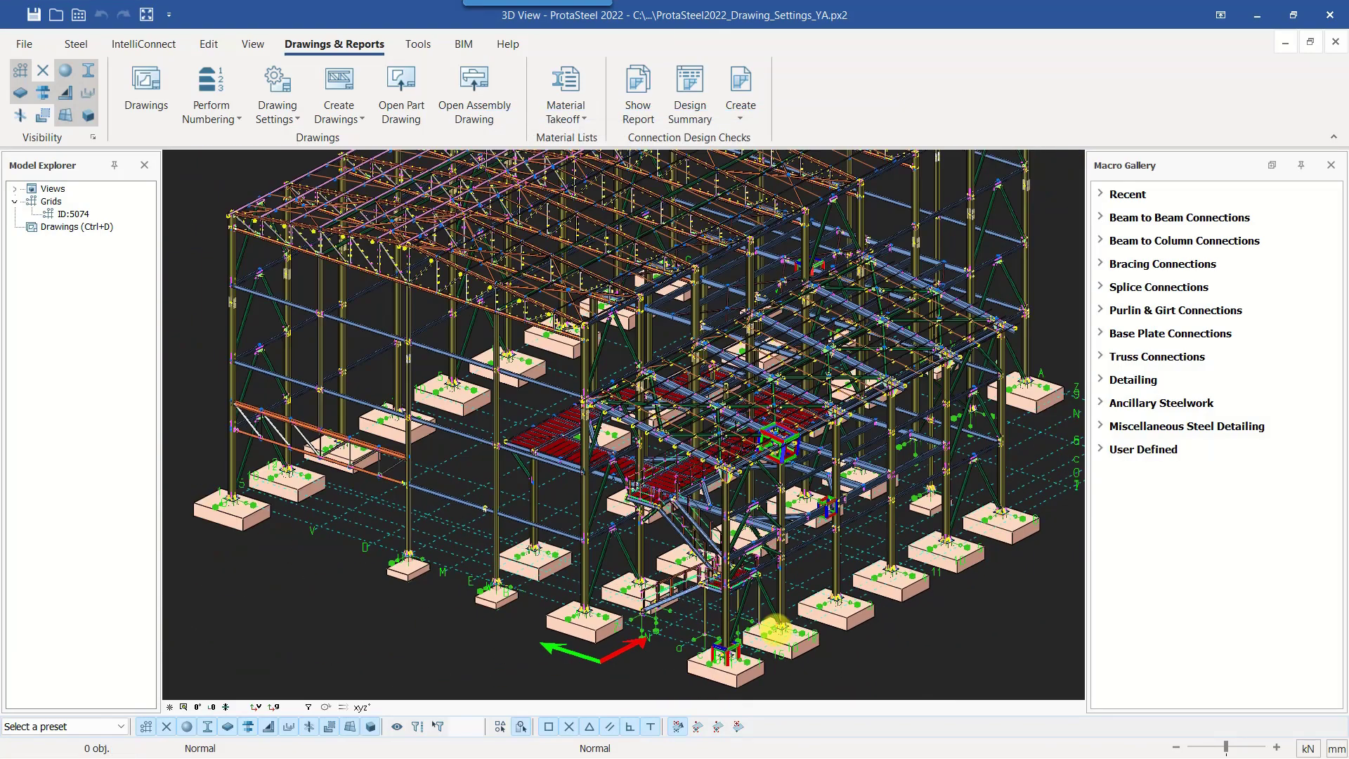
scroll(815, 603, down, 1)
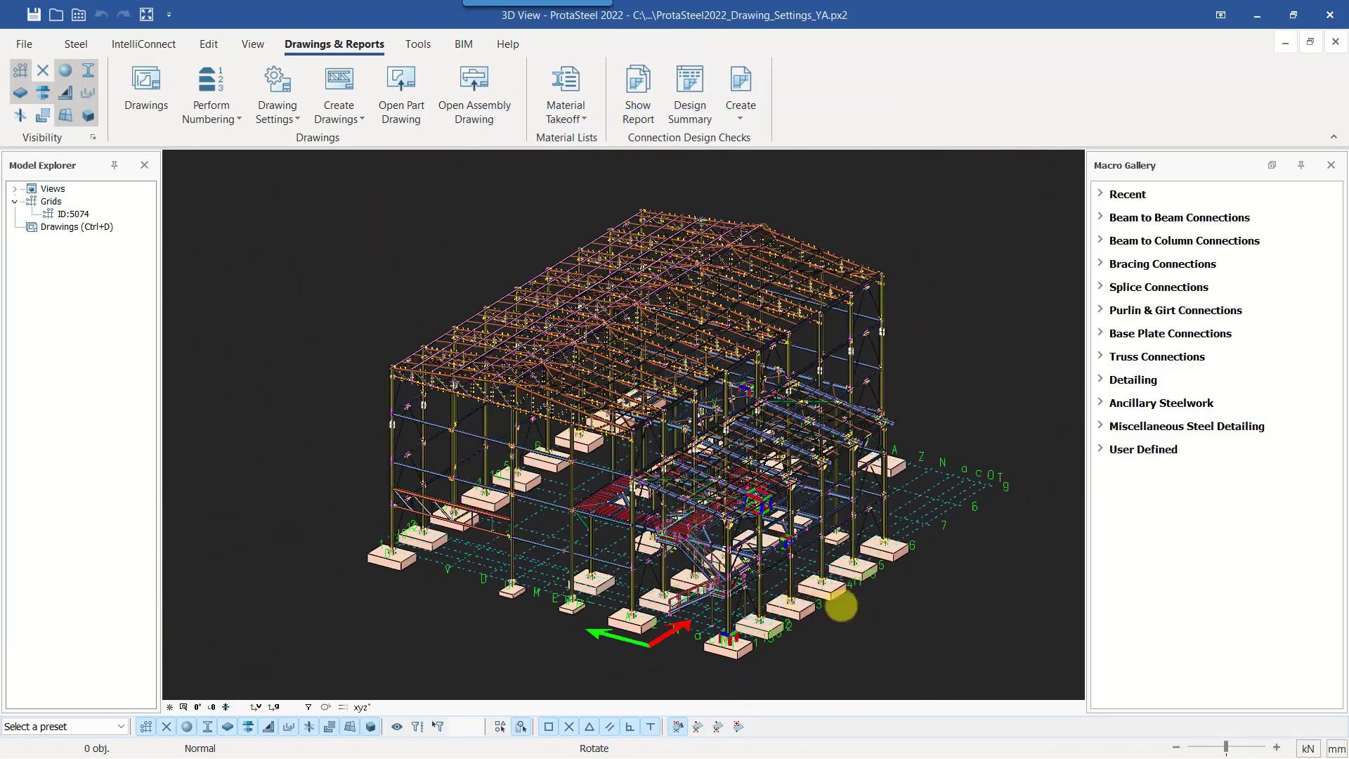
middle_drag(852, 627, 758, 632)
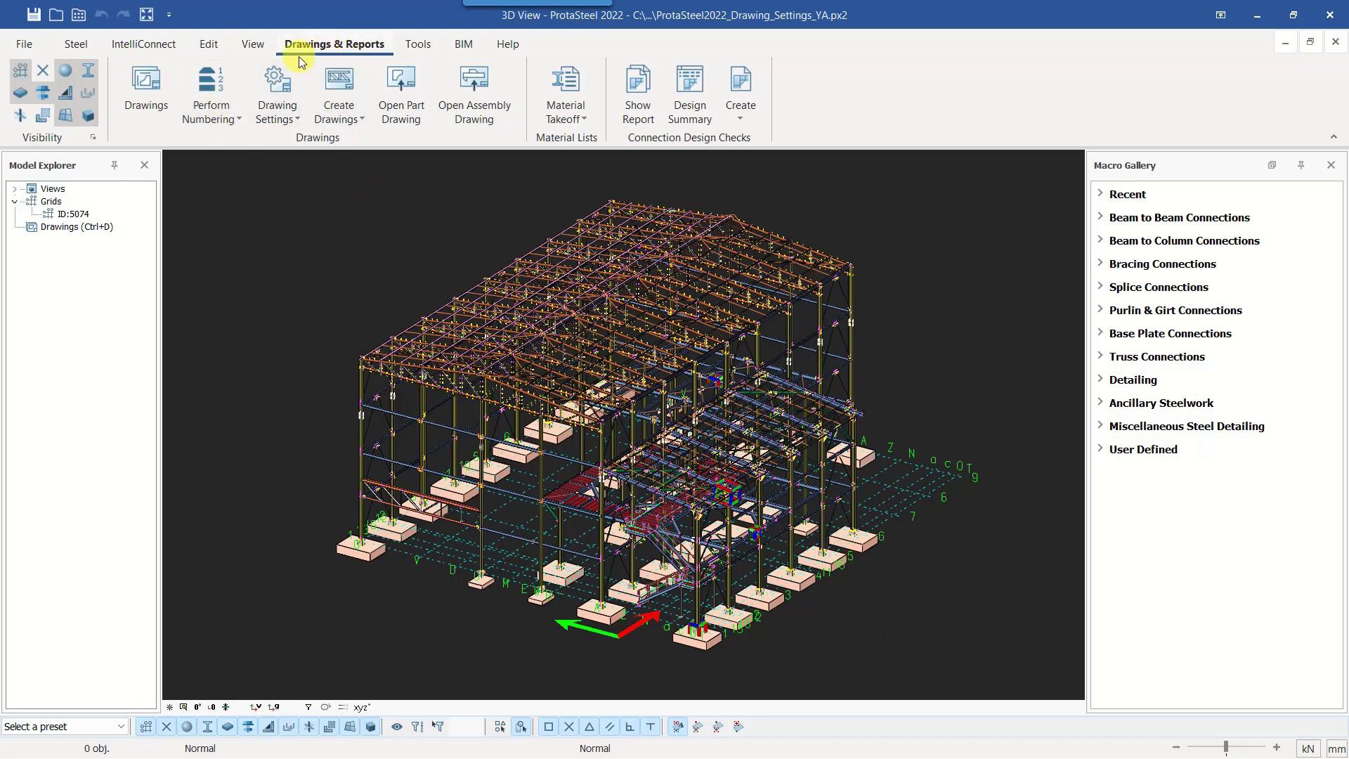
In the assembly drawing settings, select the DETAILS OF COLUMNS setting and add KL to its list of assembly prefixes.
click(279, 121)
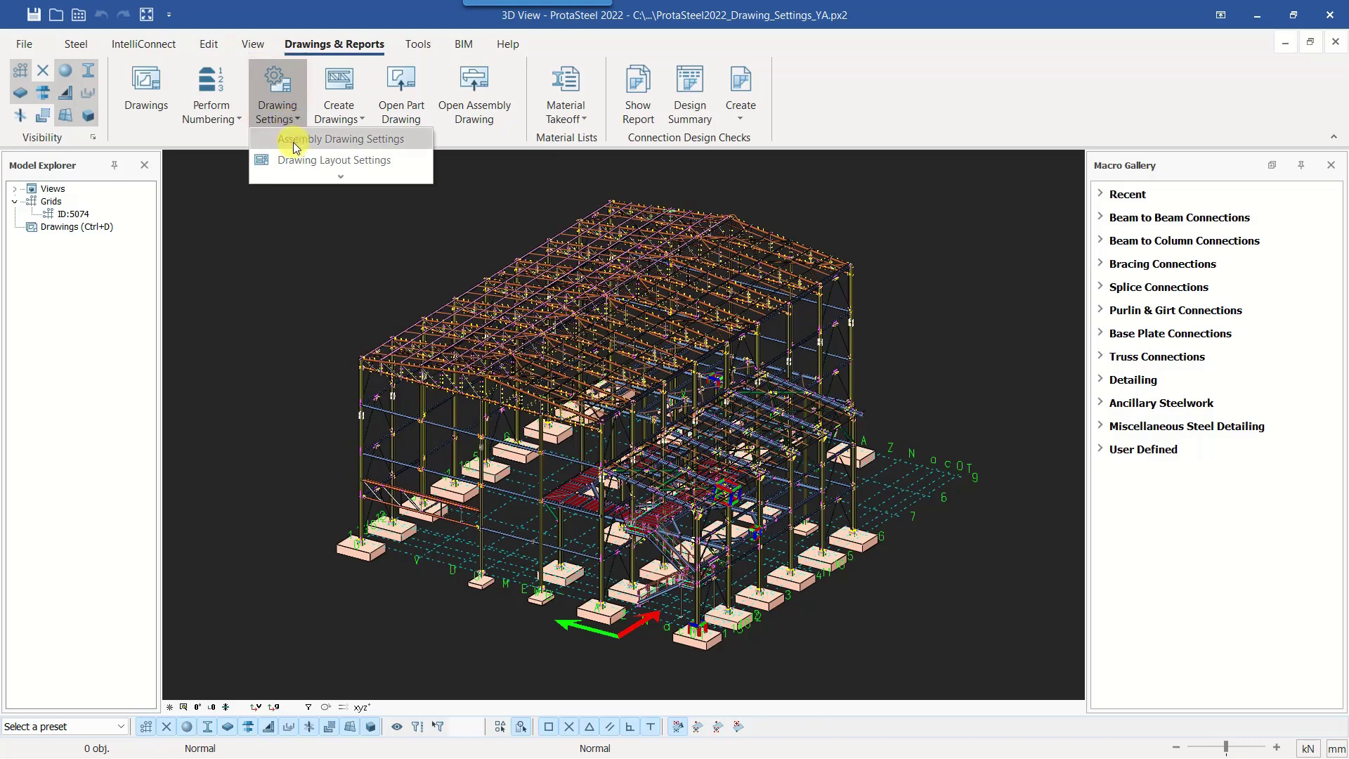
click(320, 175)
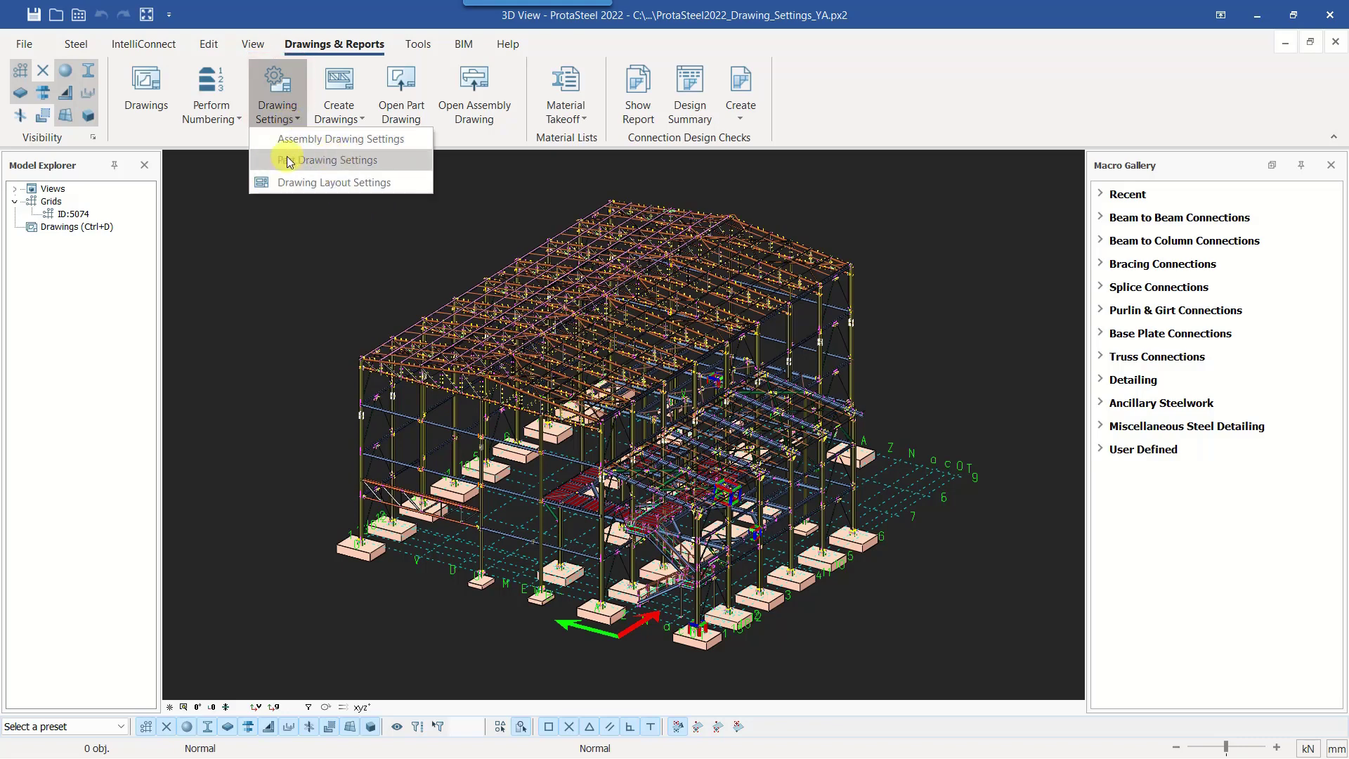
click(326, 140)
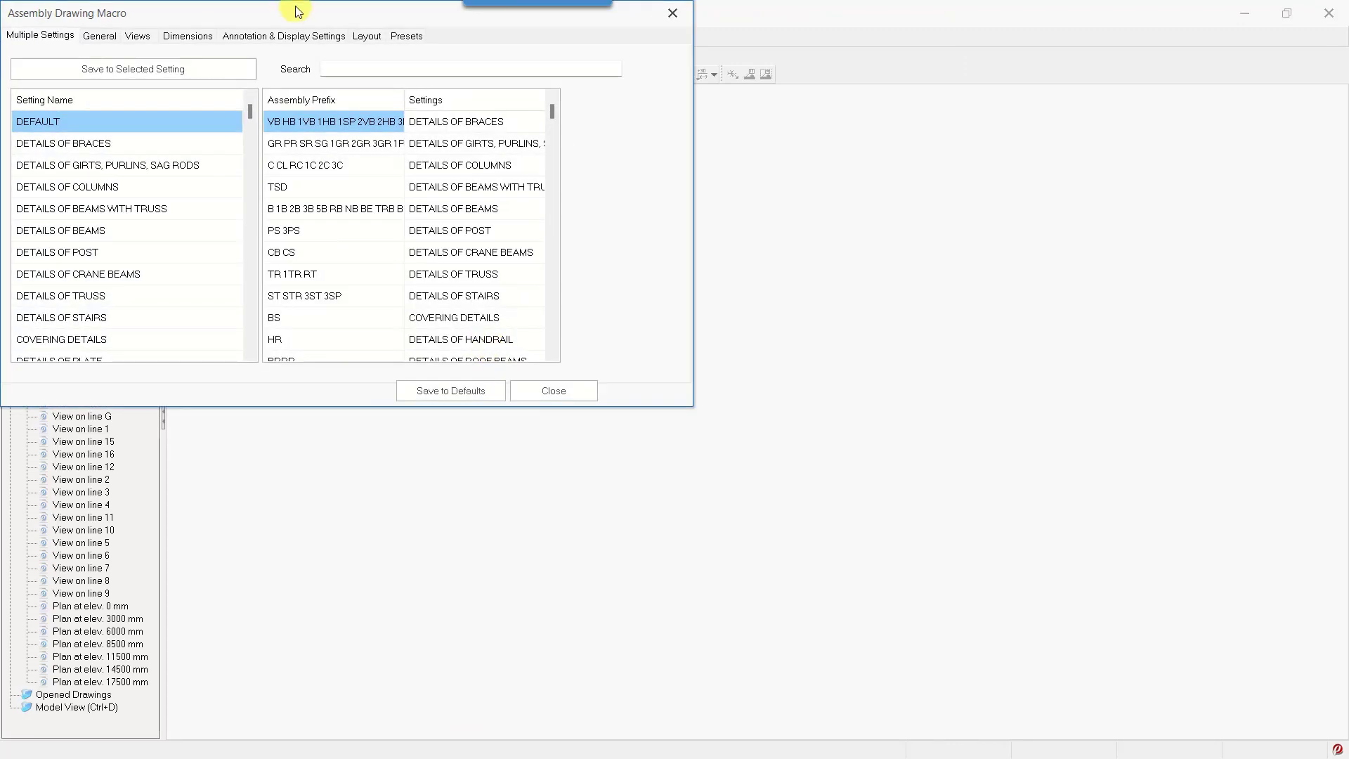
mouse_move(300, 9)
mouse_down()
mouse_move(534, 119)
mouse_move(492, 109)
mouse_up()
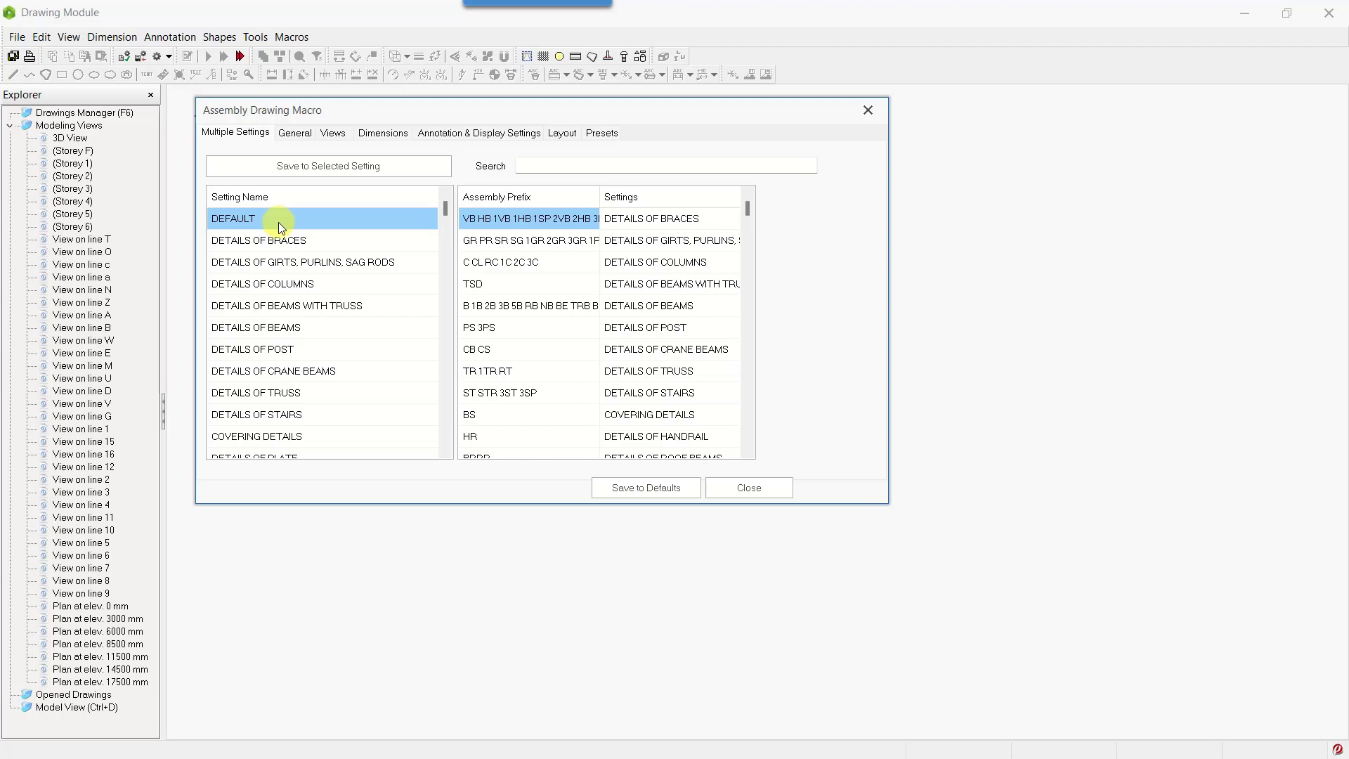
click(295, 284)
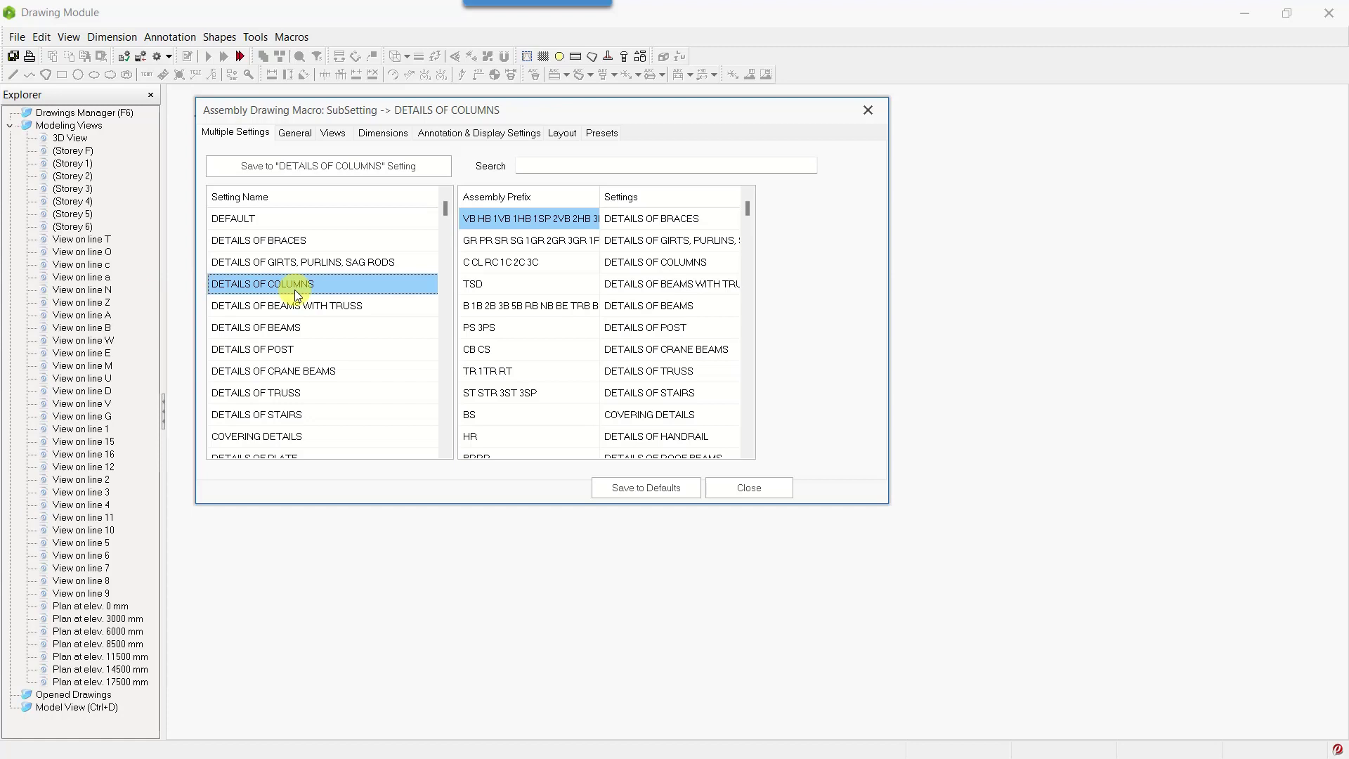
double_click(530, 261)
click(539, 261)
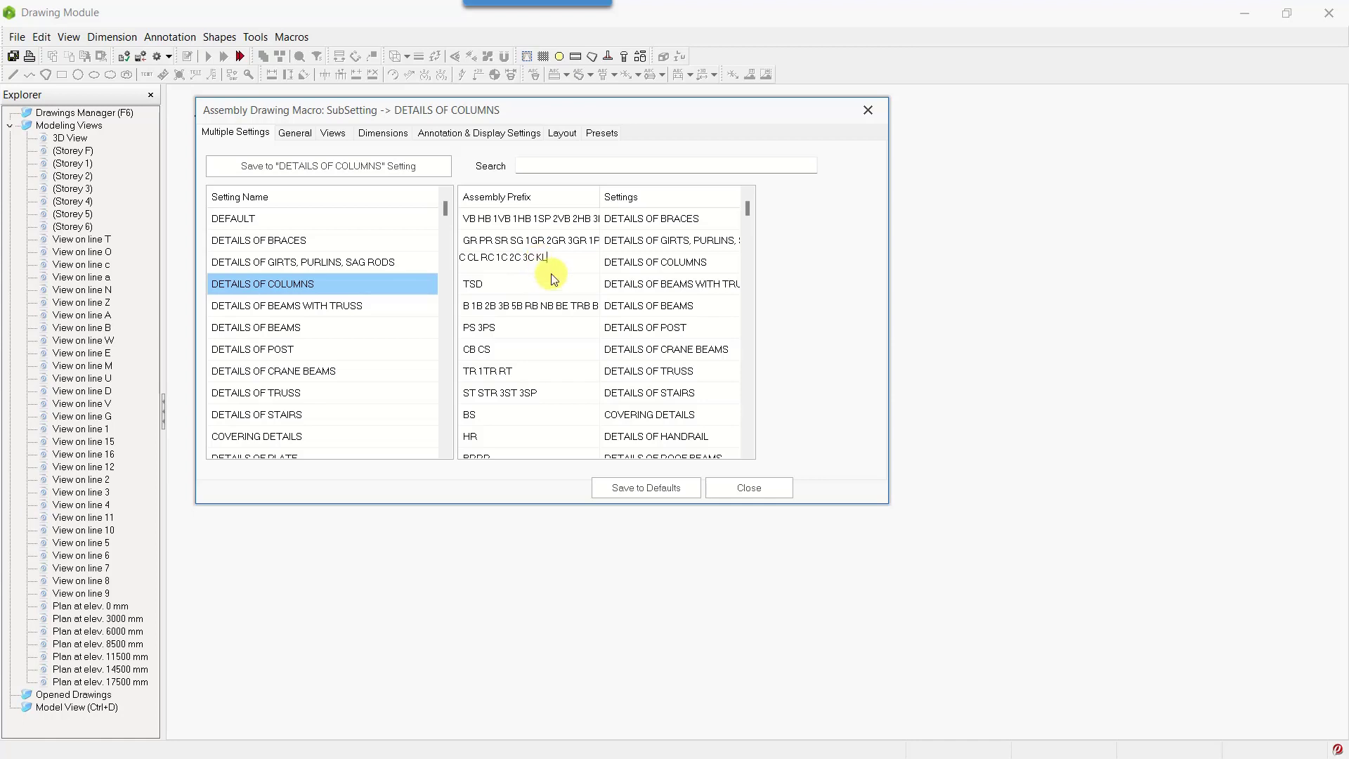
click(638, 264)
Give the column details the drawing title Prota Structure and the drawing name prefix PRT-STR-.
click(295, 132)
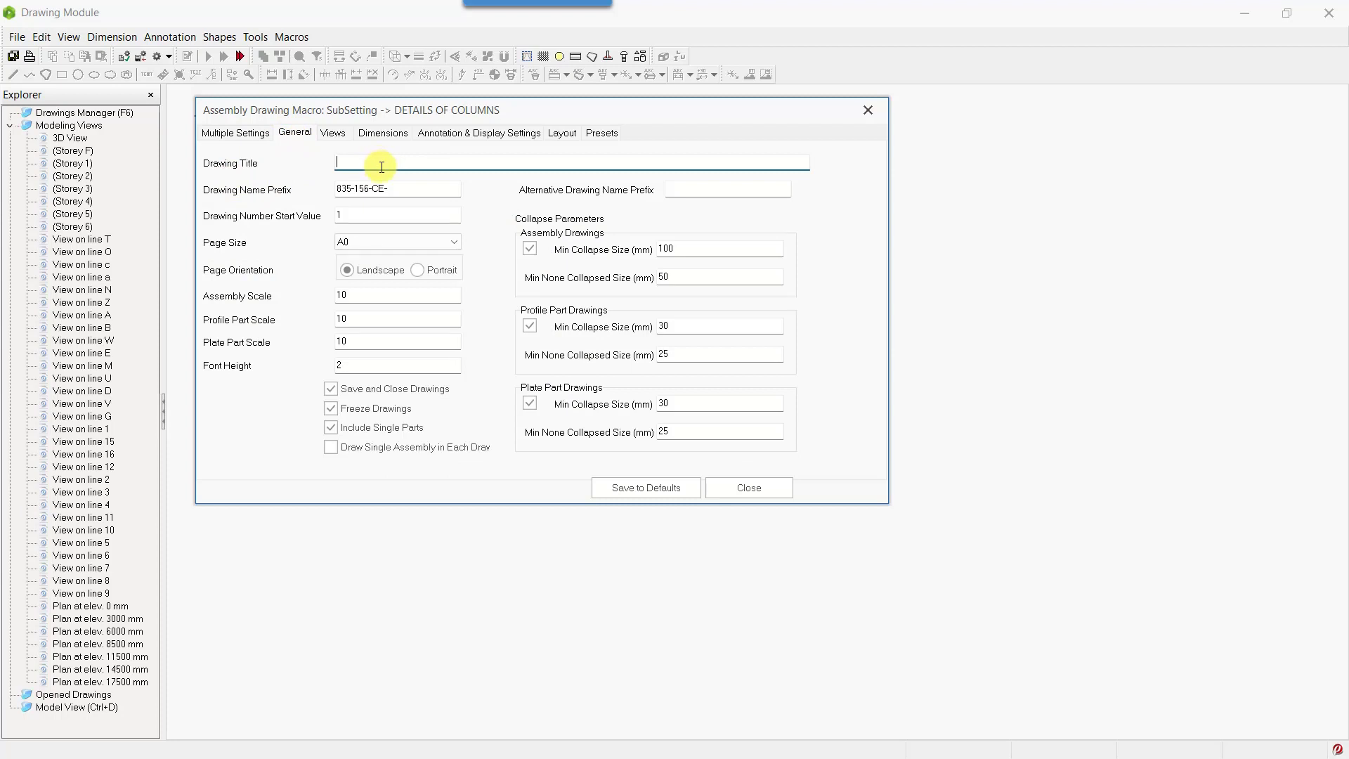
text(Prota Structure)
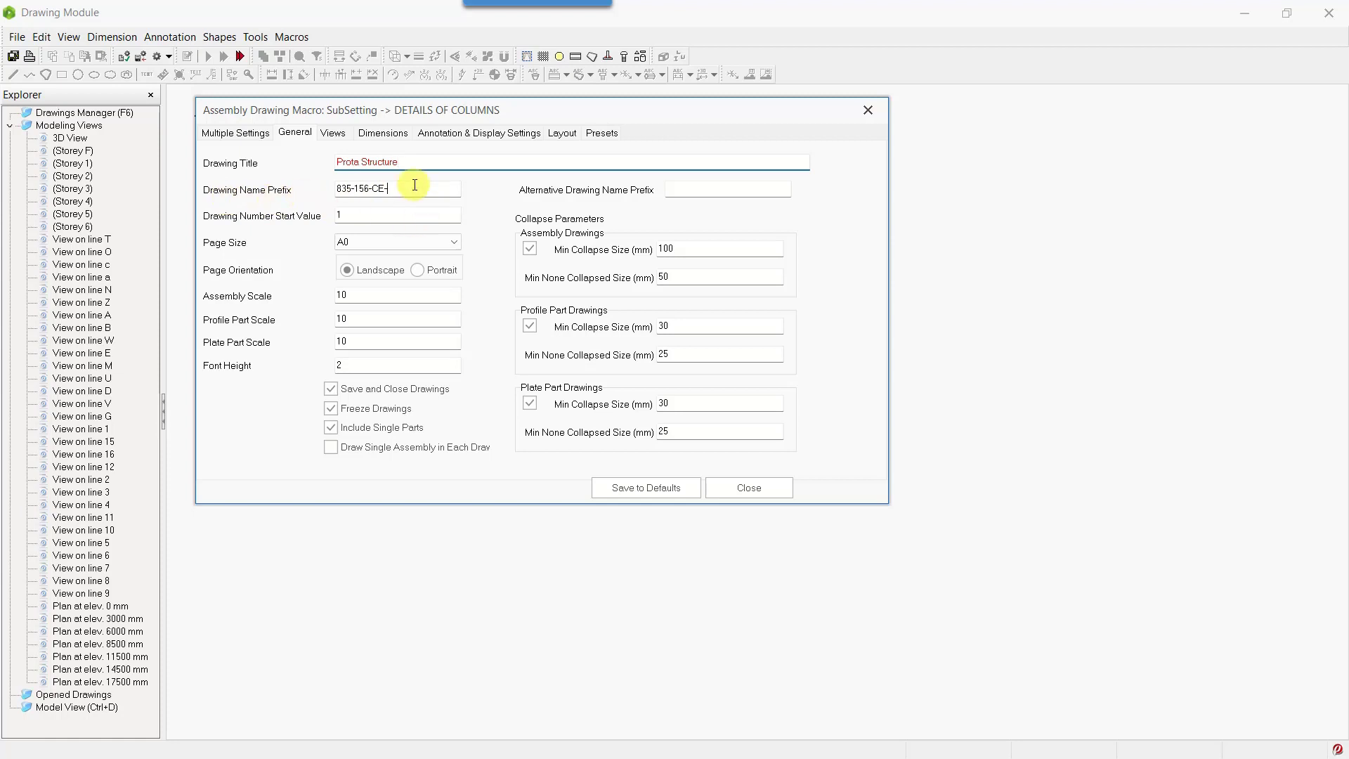
drag(415, 189, 295, 187)
key(BackSpace)
text(PRT-STR)
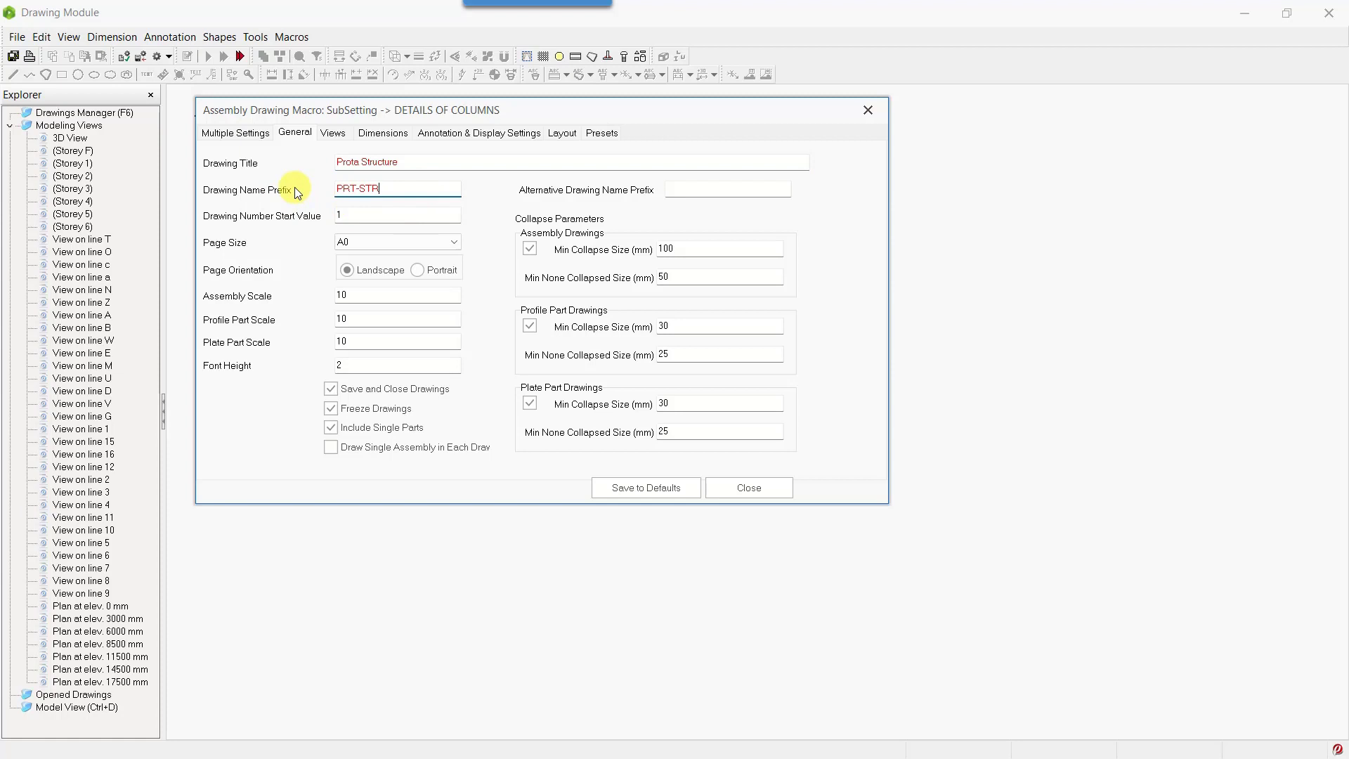
text(-)
Keep page size A0 for the column details and set assembly and profile part scales to 10 and plate part scale to 5.
click(388, 242)
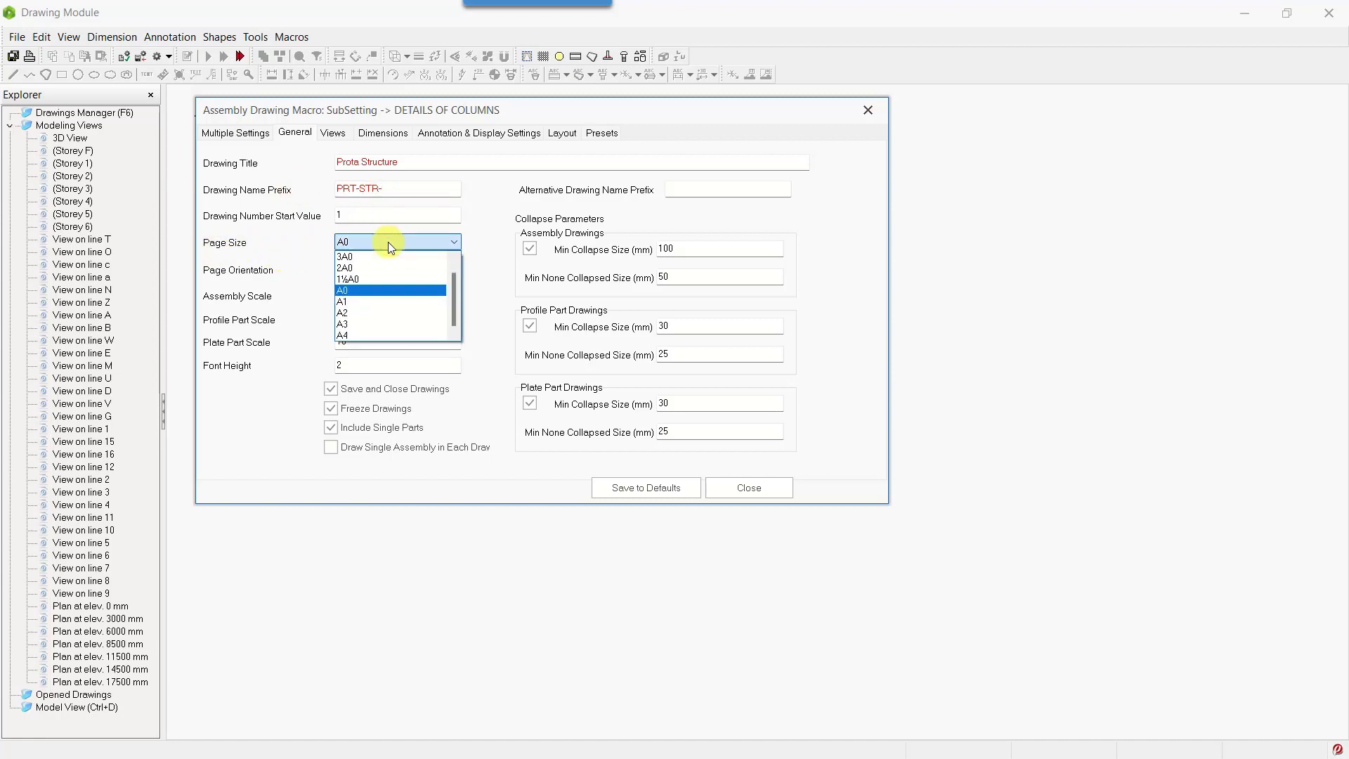
click(388, 241)
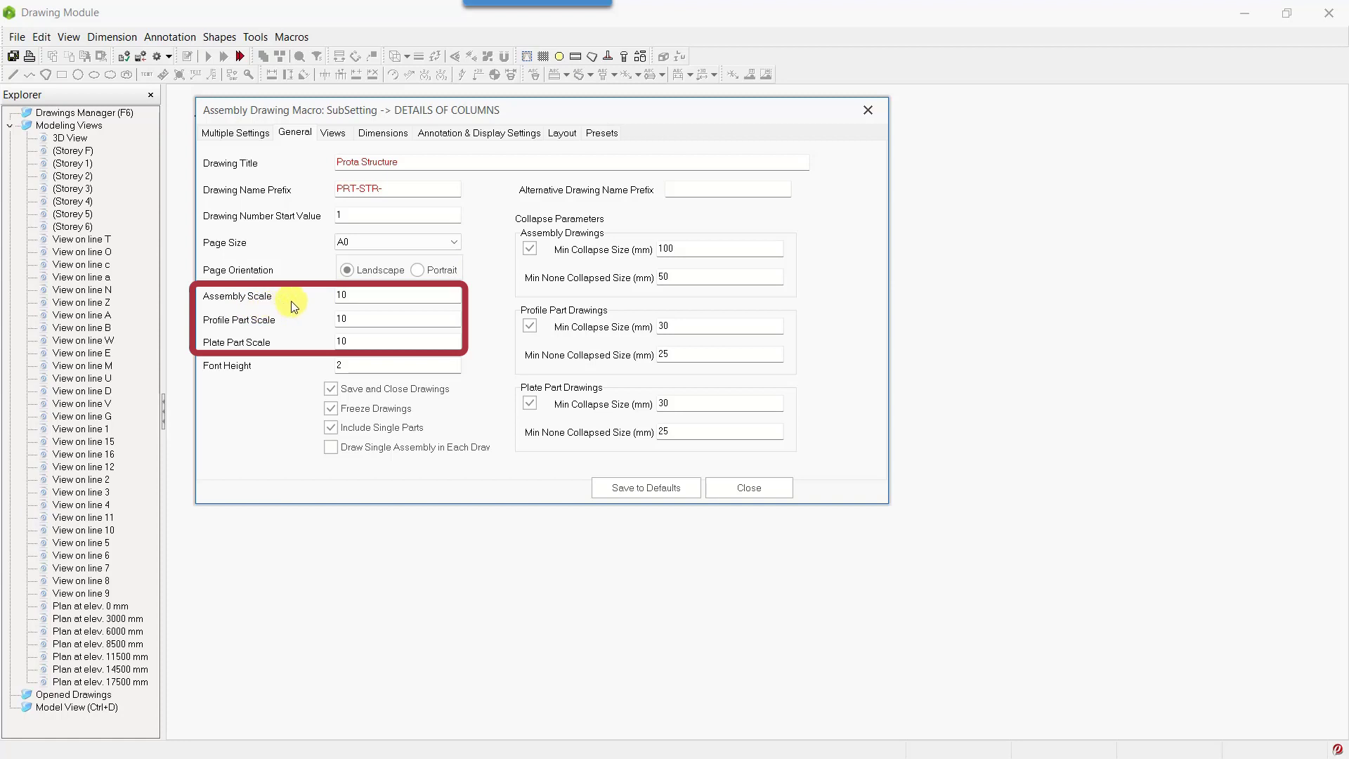
double_click(361, 296)
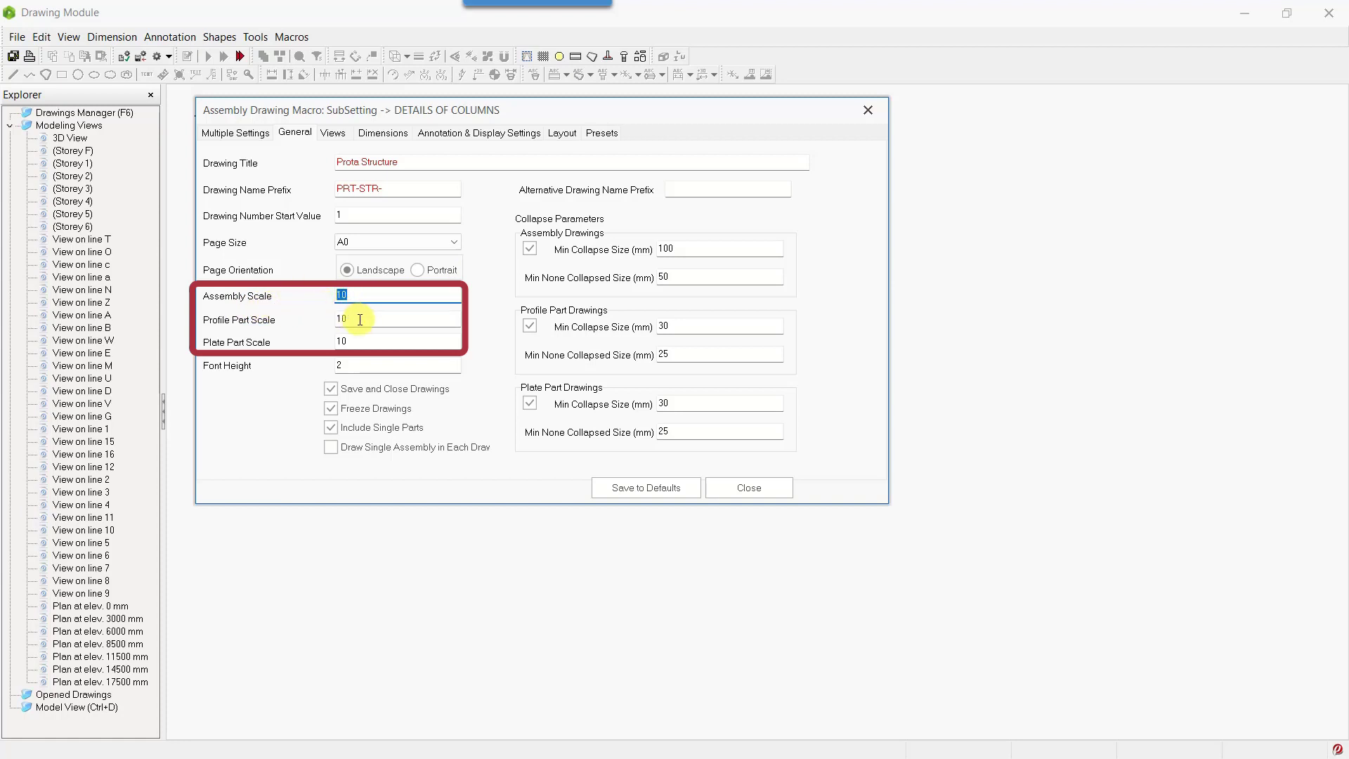
text(10)
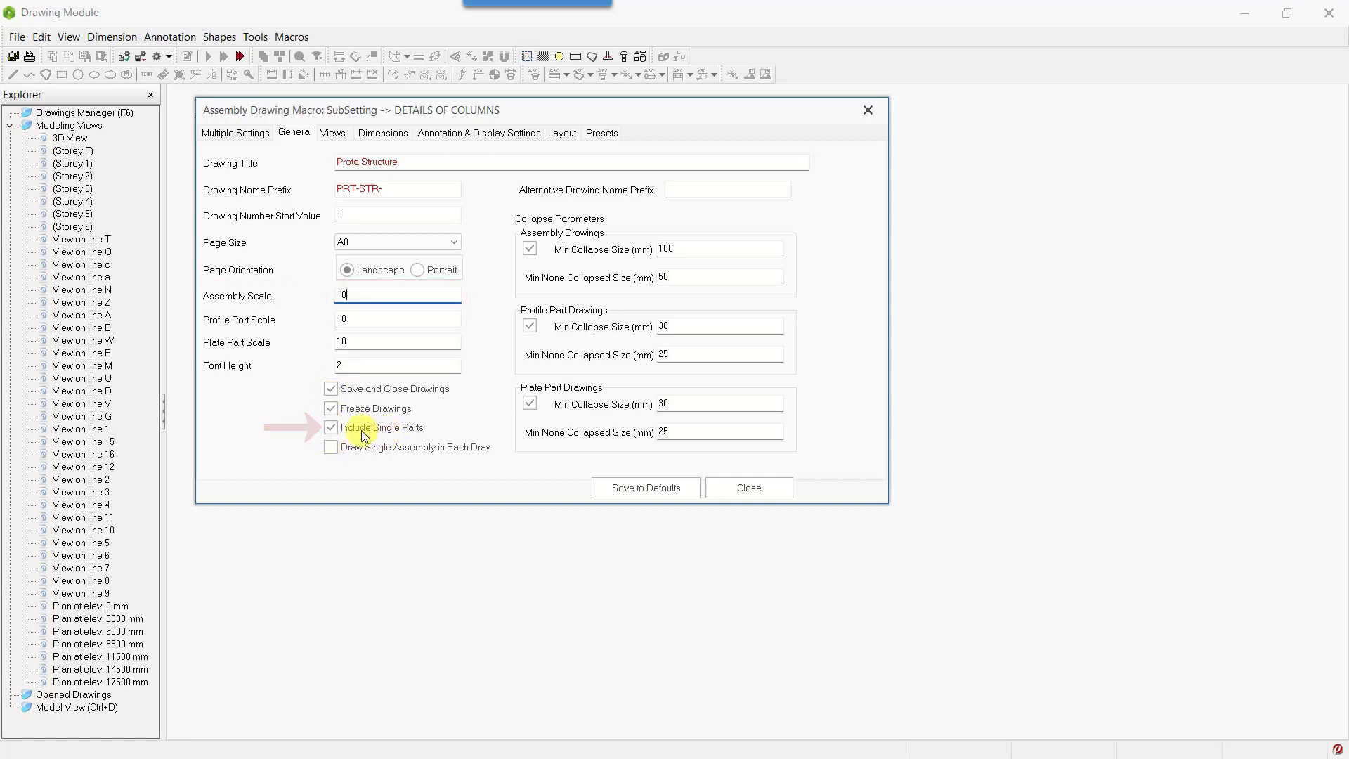
key(Tab)
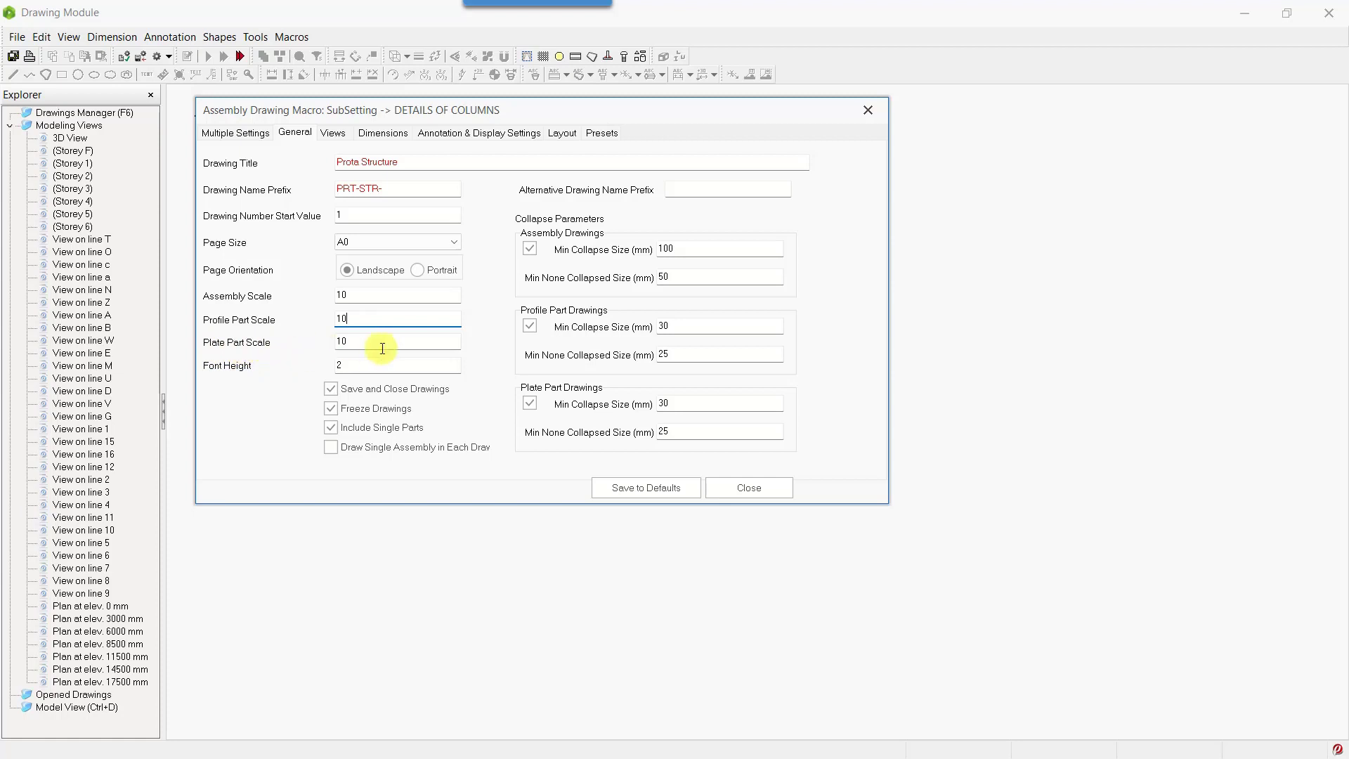
key(Tab)
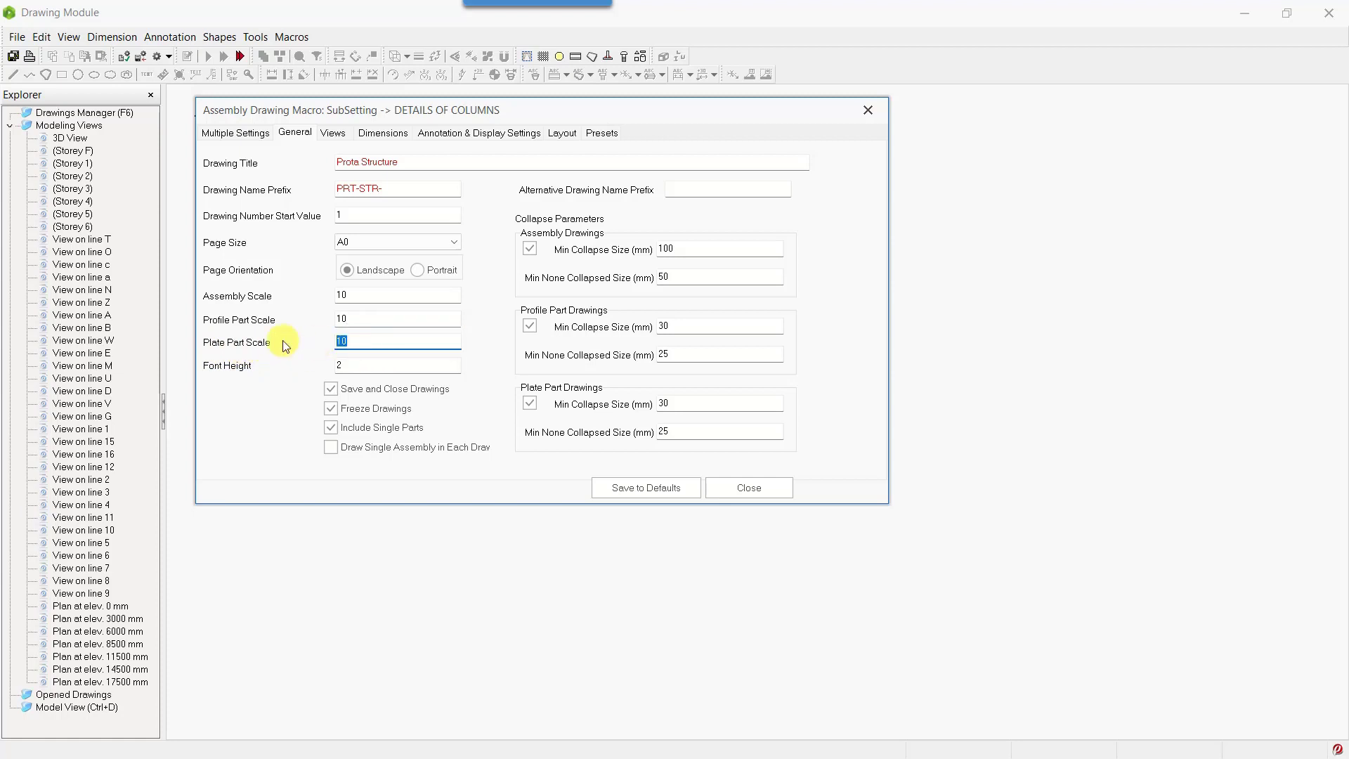
text(5)
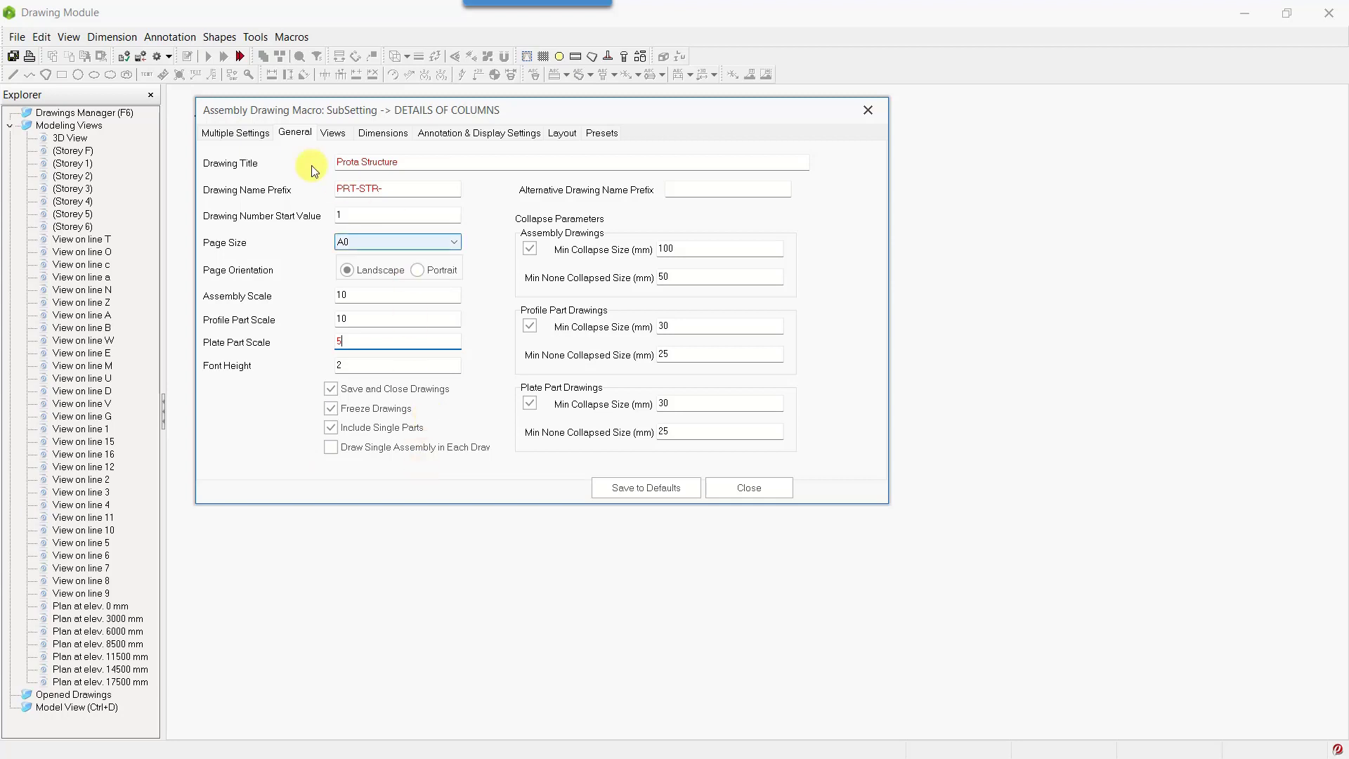
Review the column details' view and dimension settings and the frame annotation placement options without changing them.
click(330, 133)
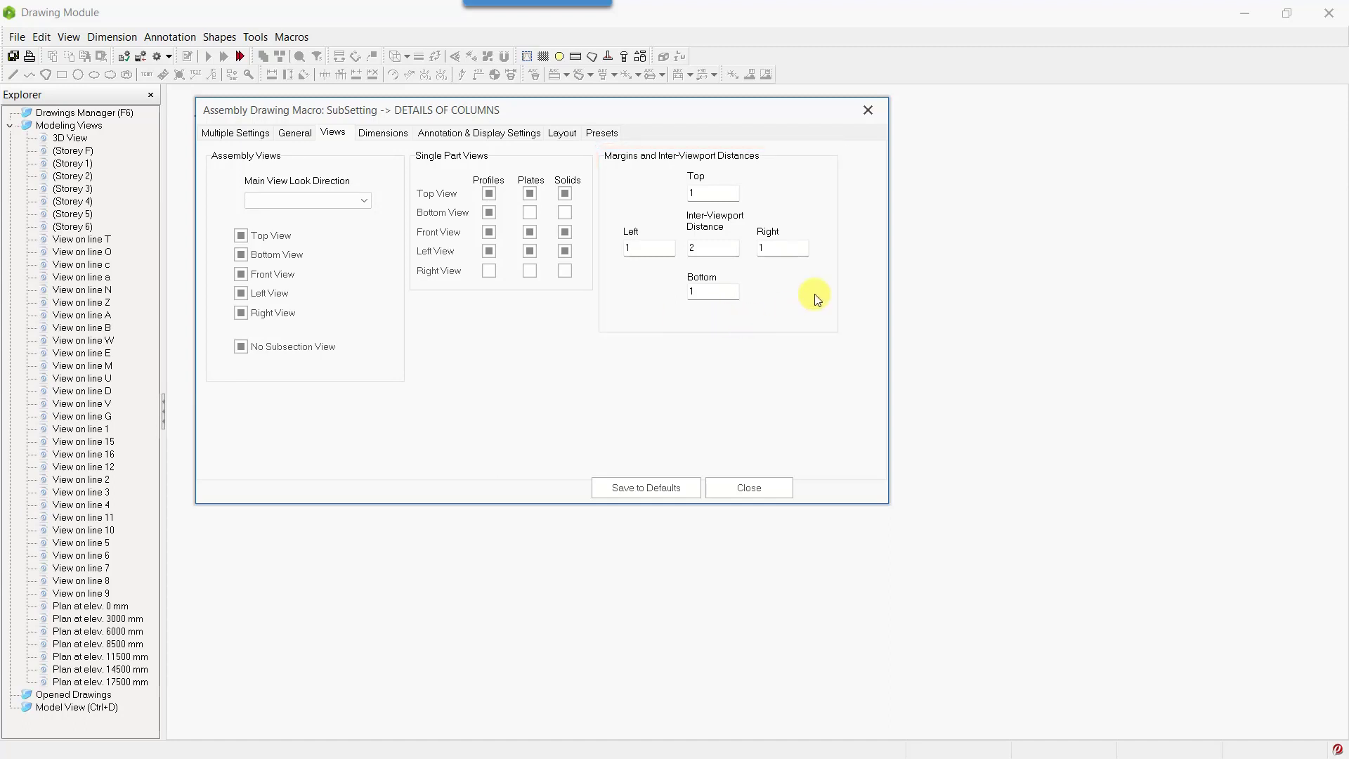
click(380, 135)
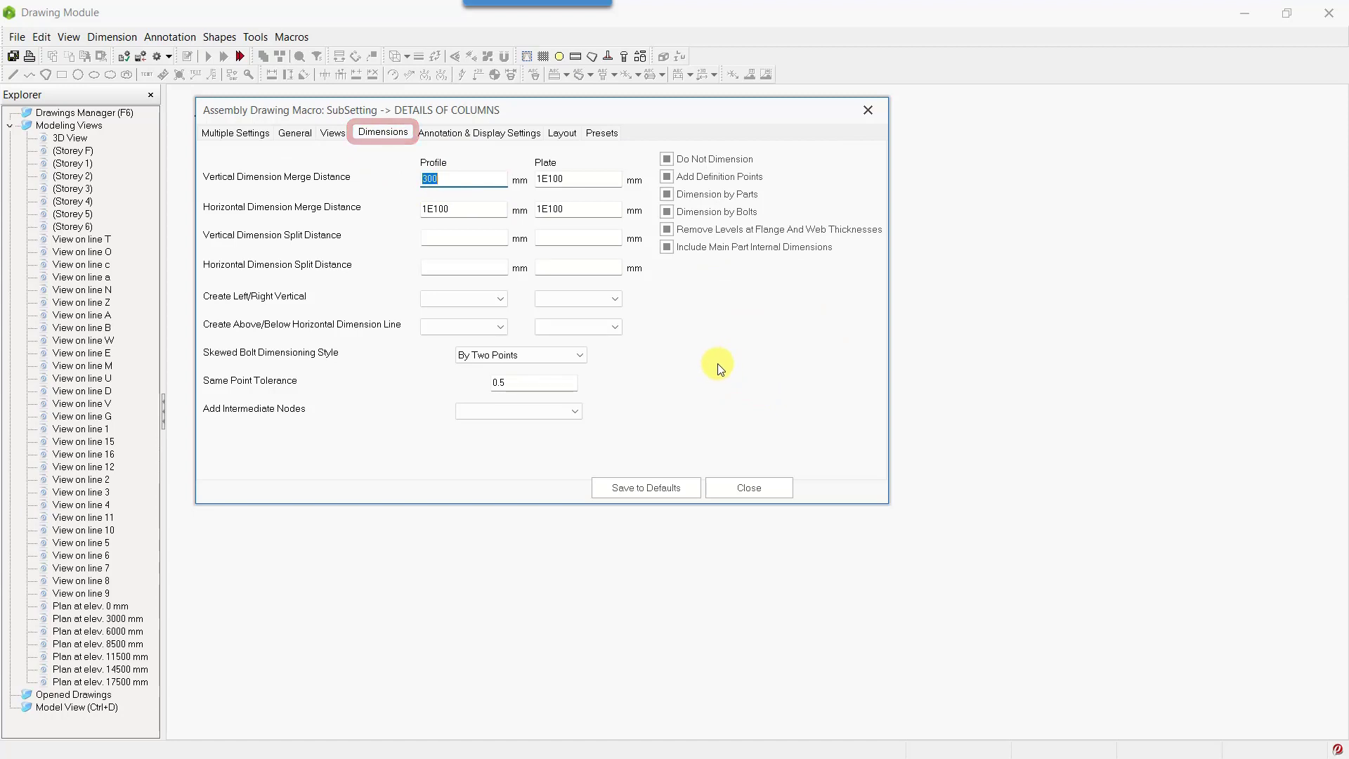
click(443, 141)
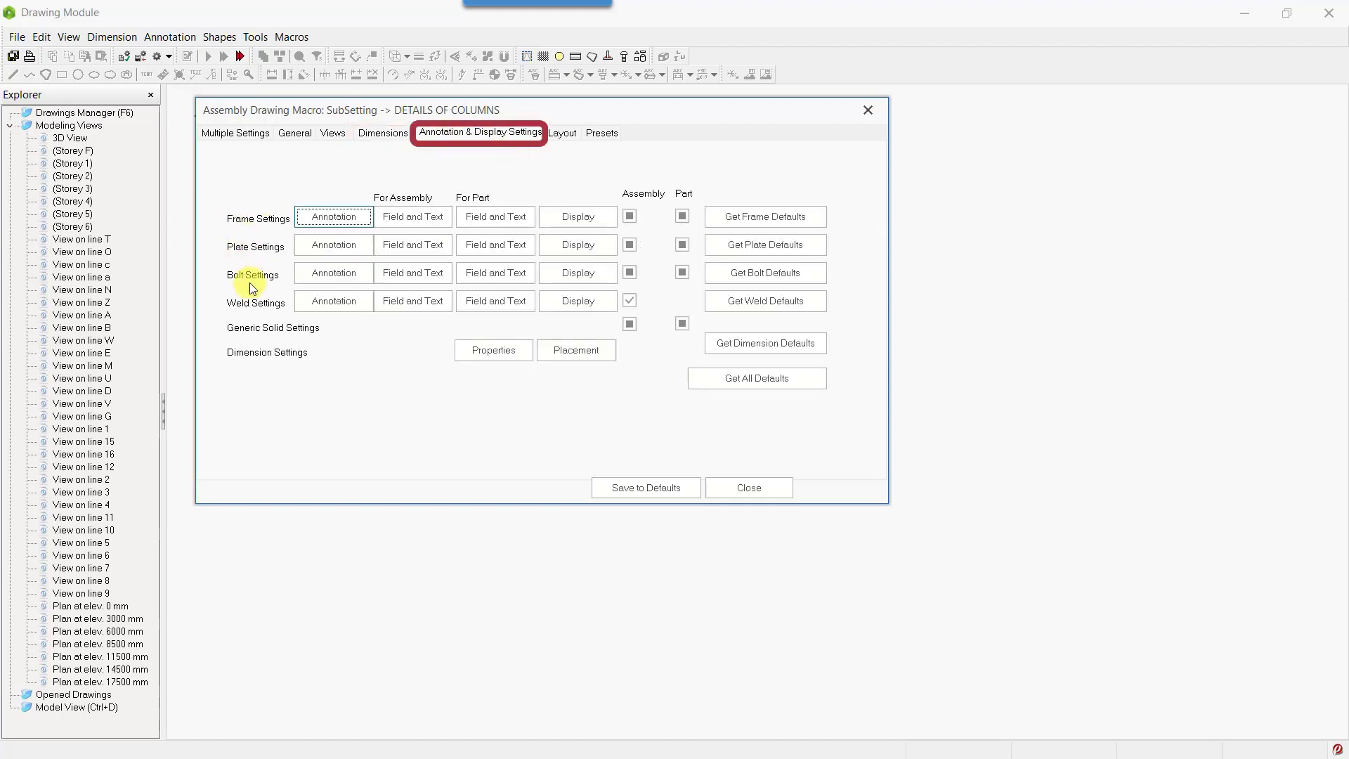
click(335, 222)
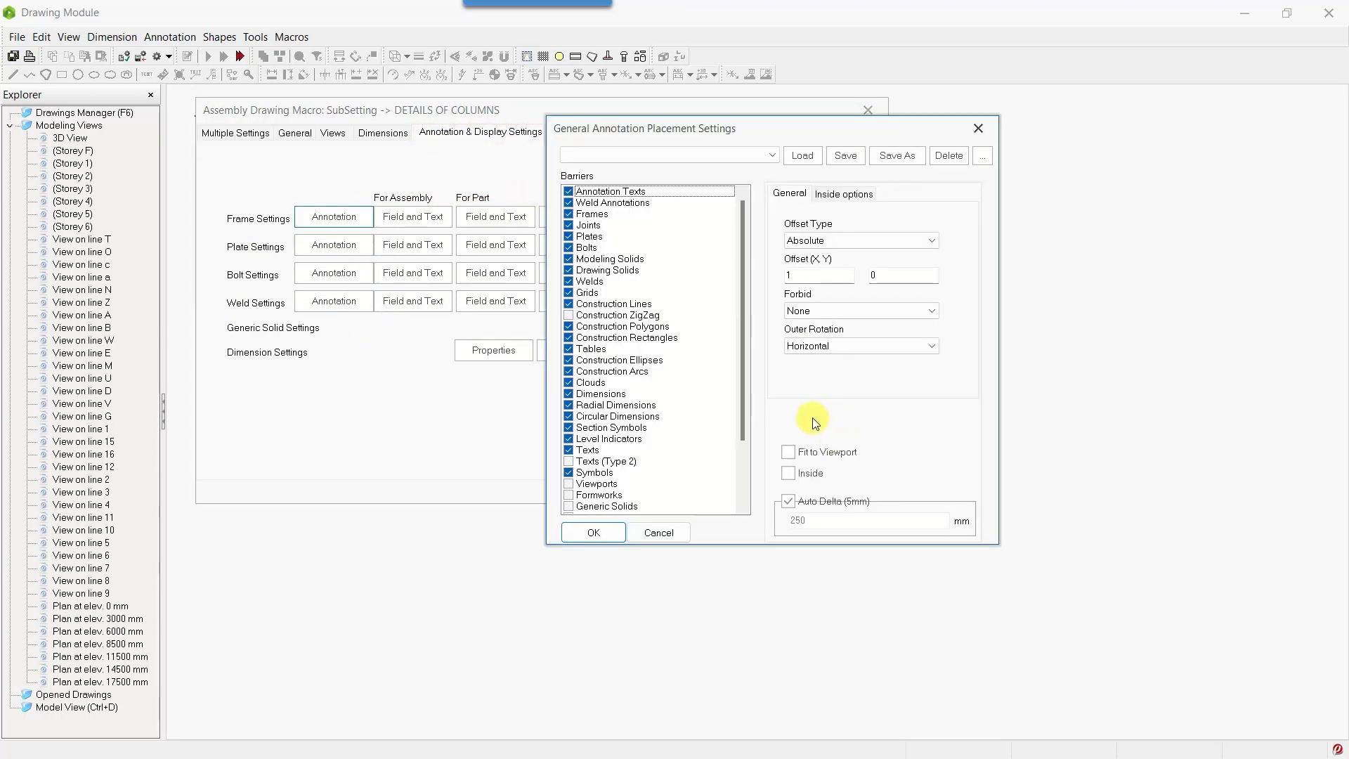
click(976, 129)
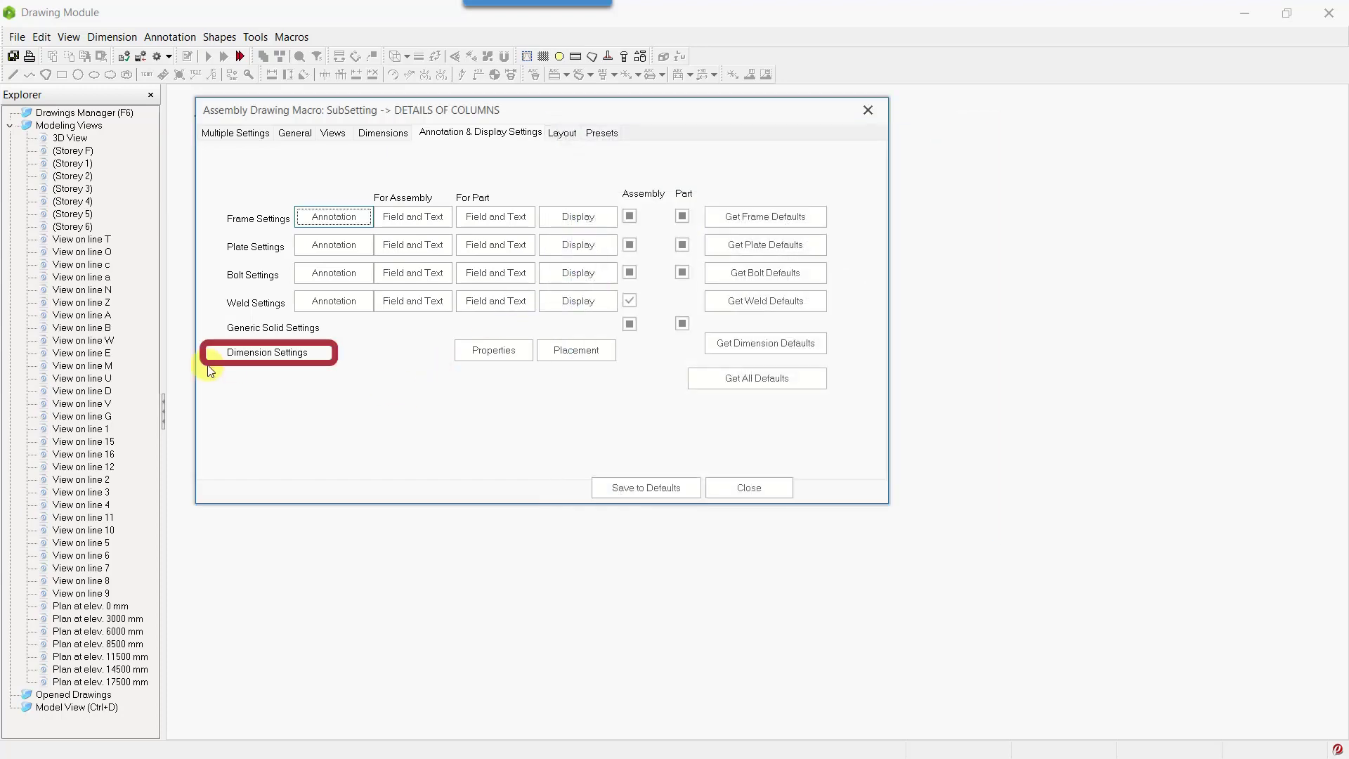
Set the dimension number format to ###.#, keeping the Normal style and Line arrowhead, and apply the dimension properties.
click(521, 350)
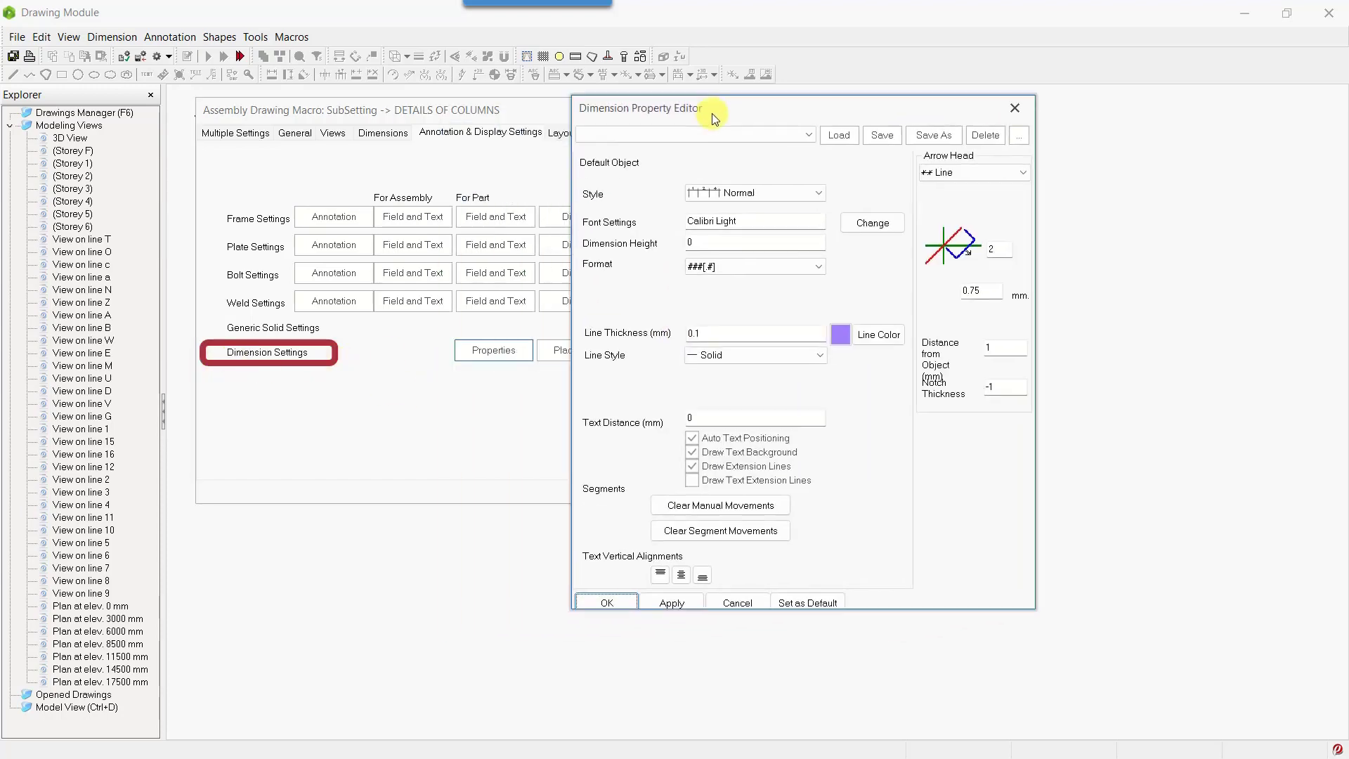
drag(711, 112, 675, 110)
click(781, 193)
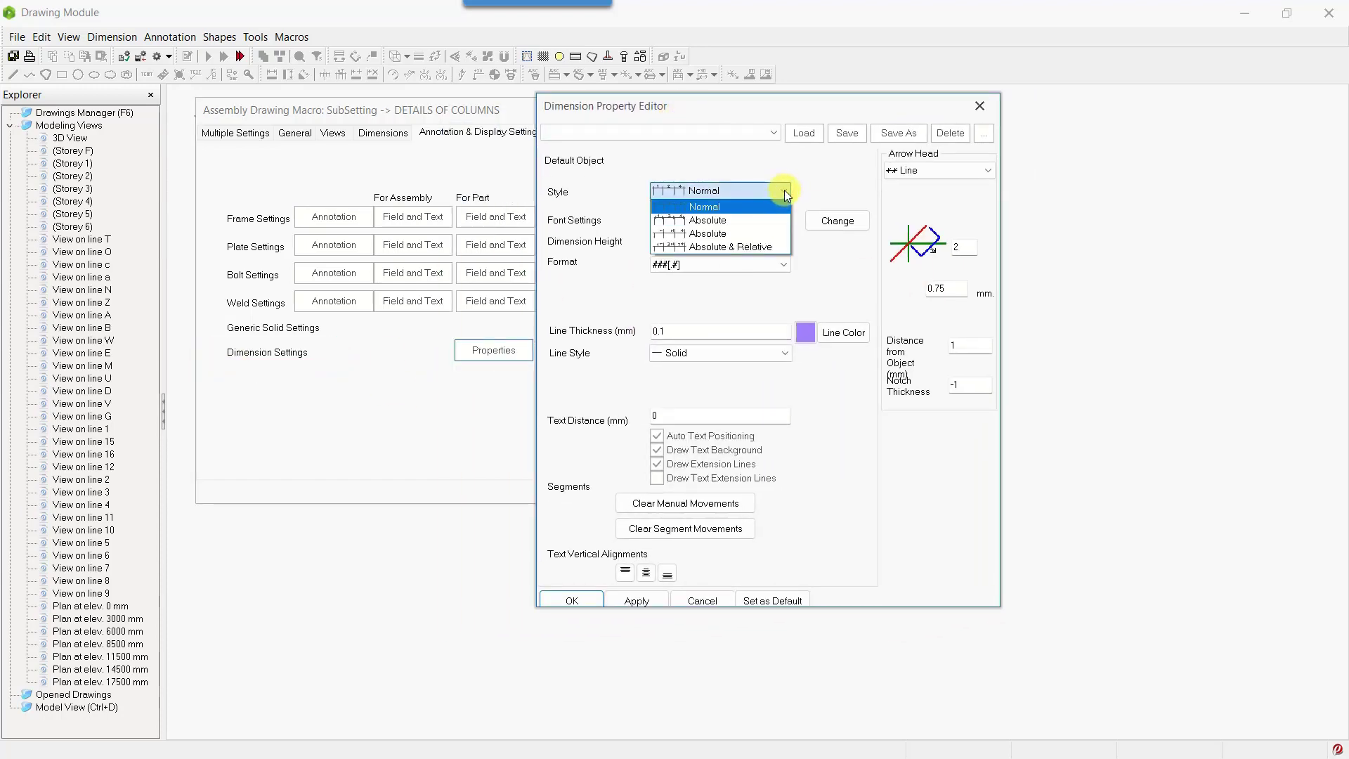
click(786, 189)
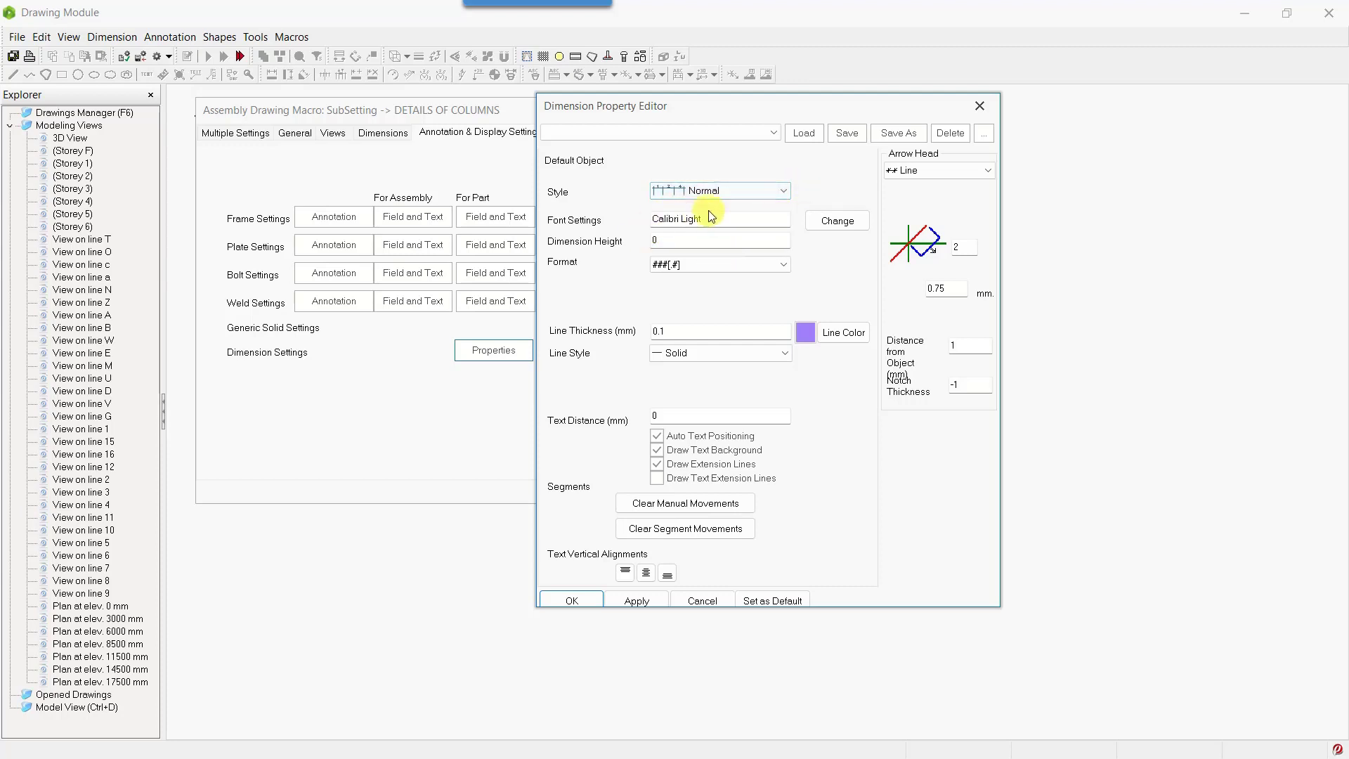
click(703, 271)
click(703, 276)
click(958, 170)
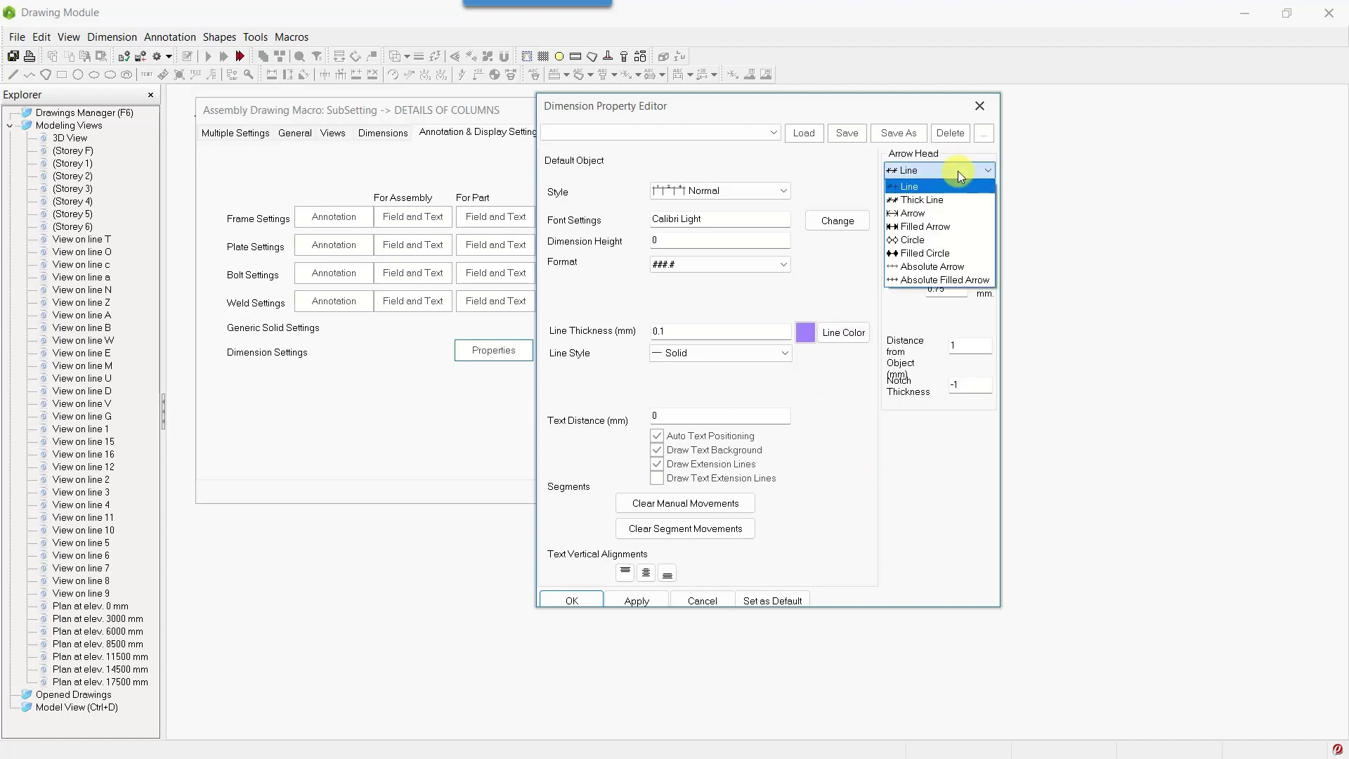
click(951, 171)
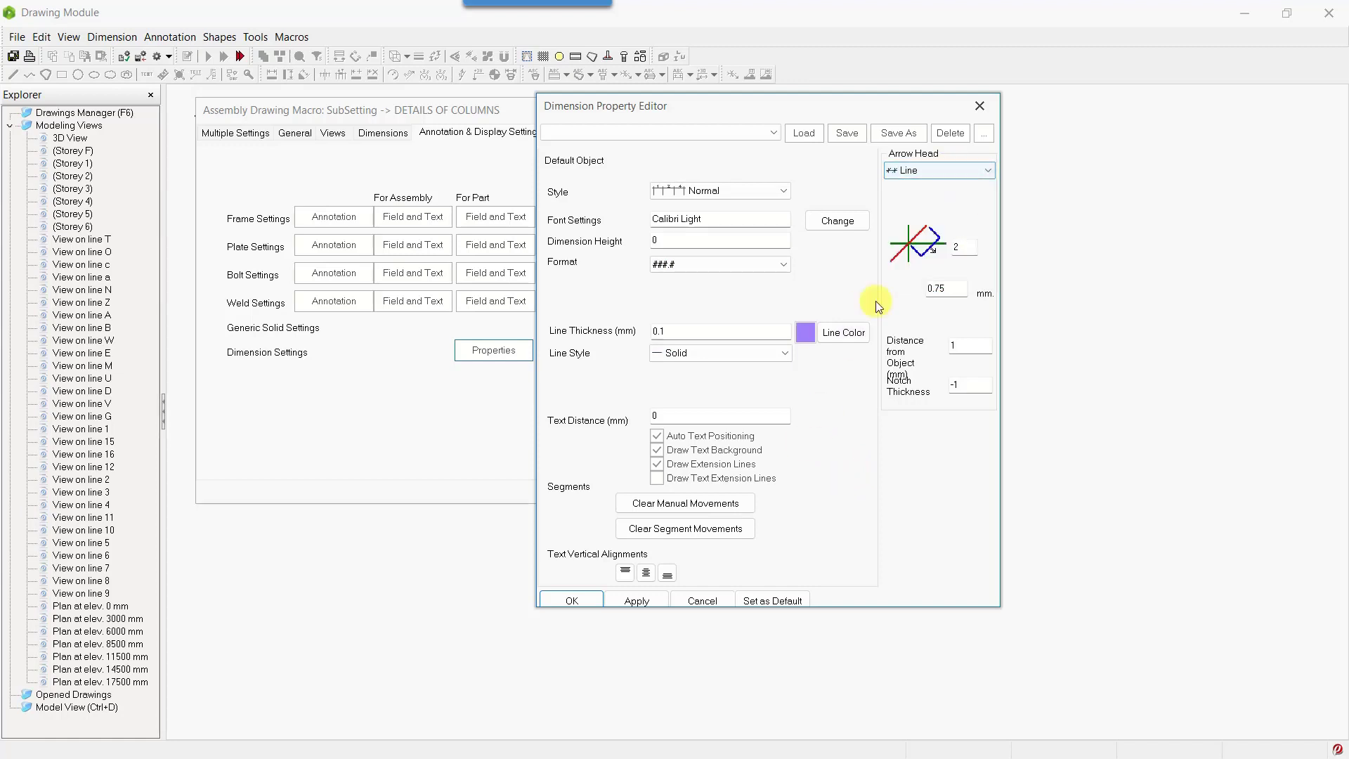
click(634, 601)
Fill in the modeller's name and issue date 30.03.2023 for the column drawing layout, and close the assembly drawing settings.
click(562, 132)
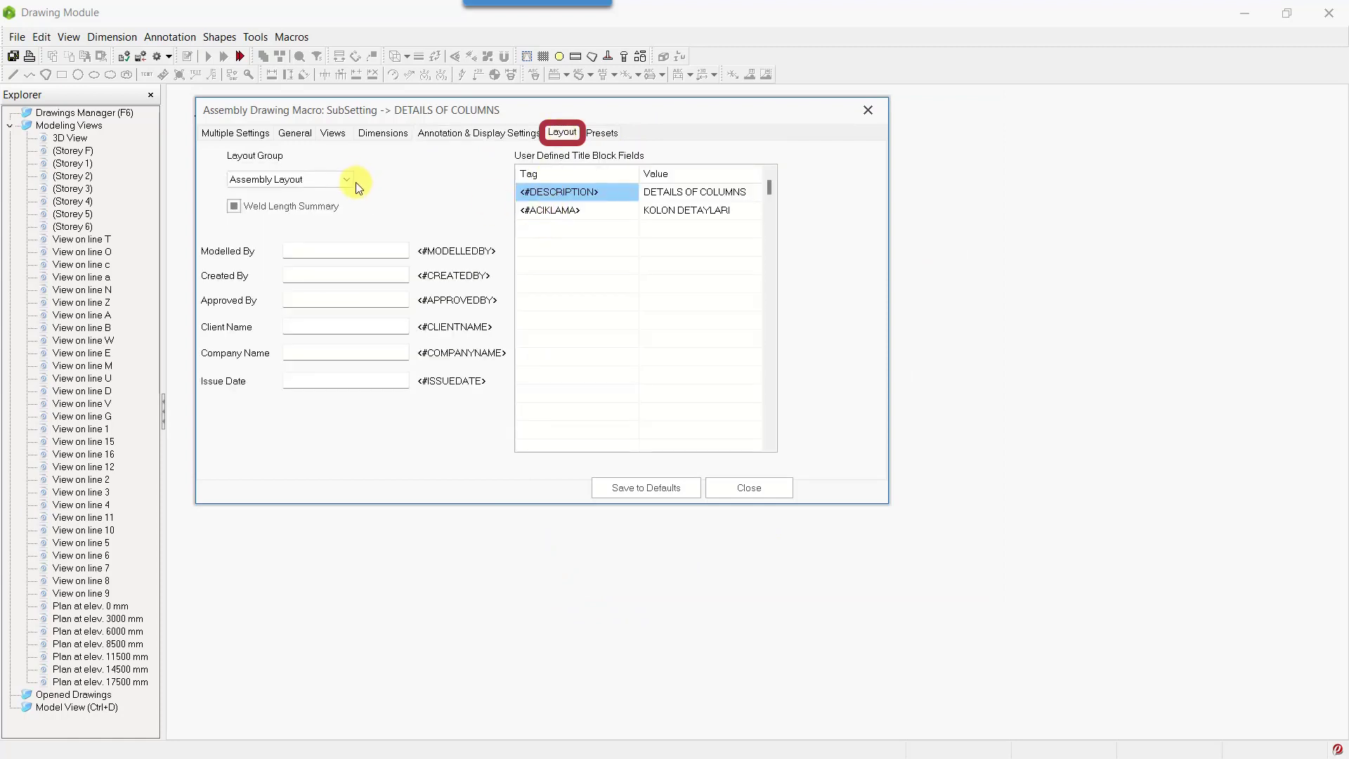
click(304, 259)
text(Y.AKTA)
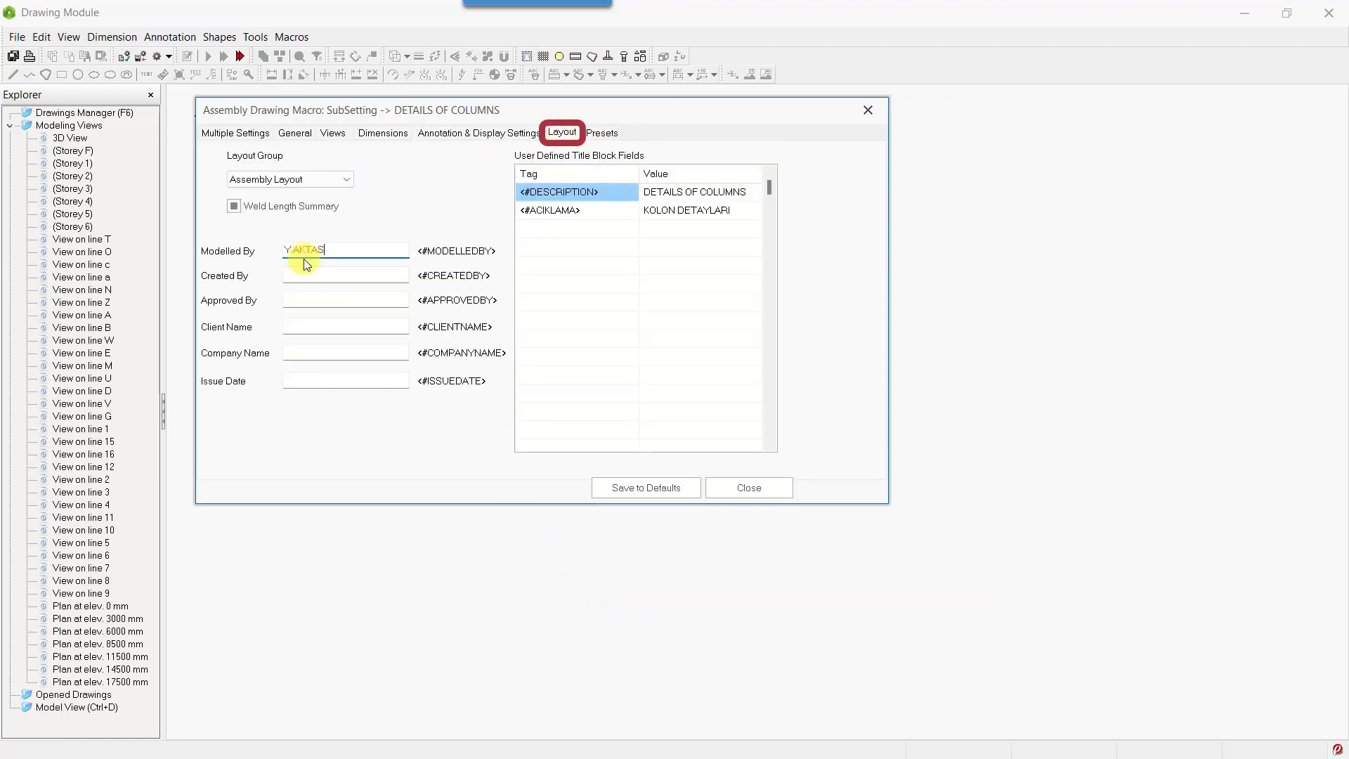
text(S)
key(Tab)
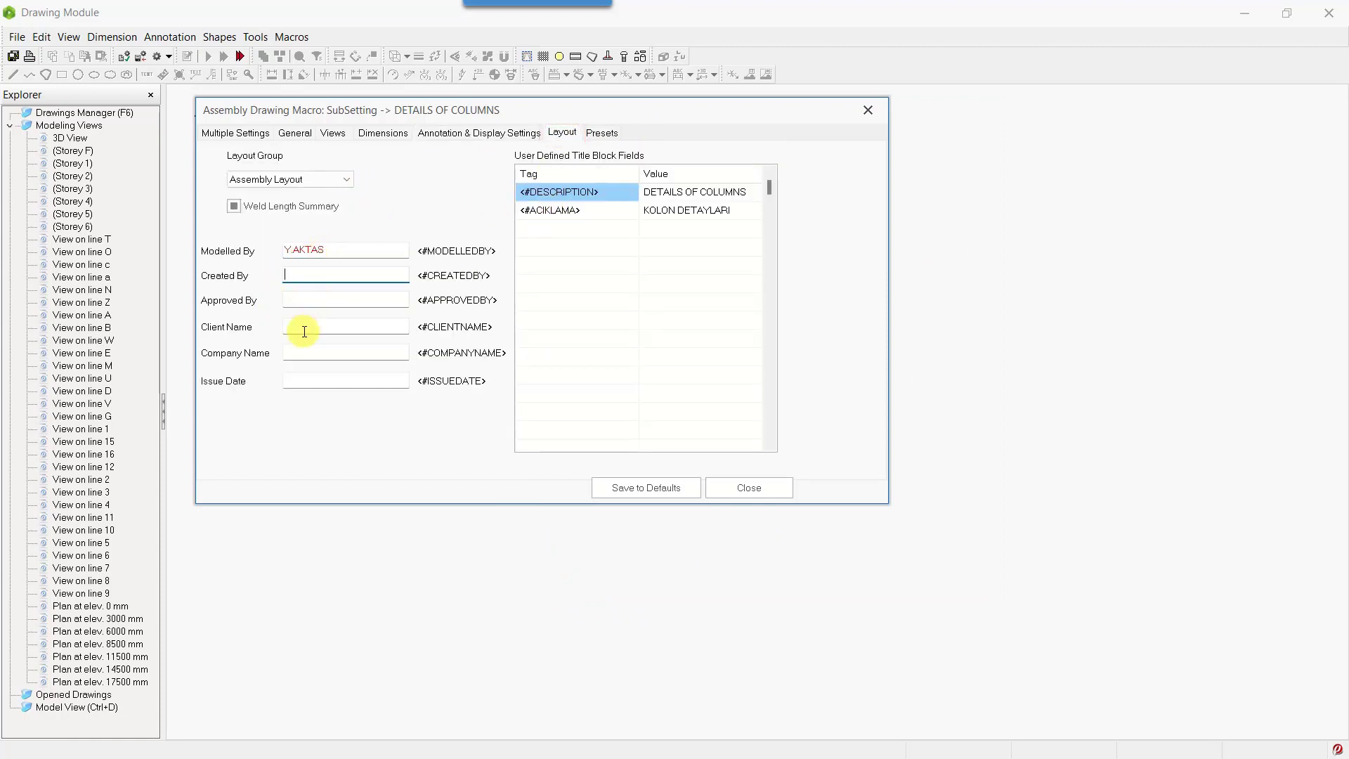
click(333, 380)
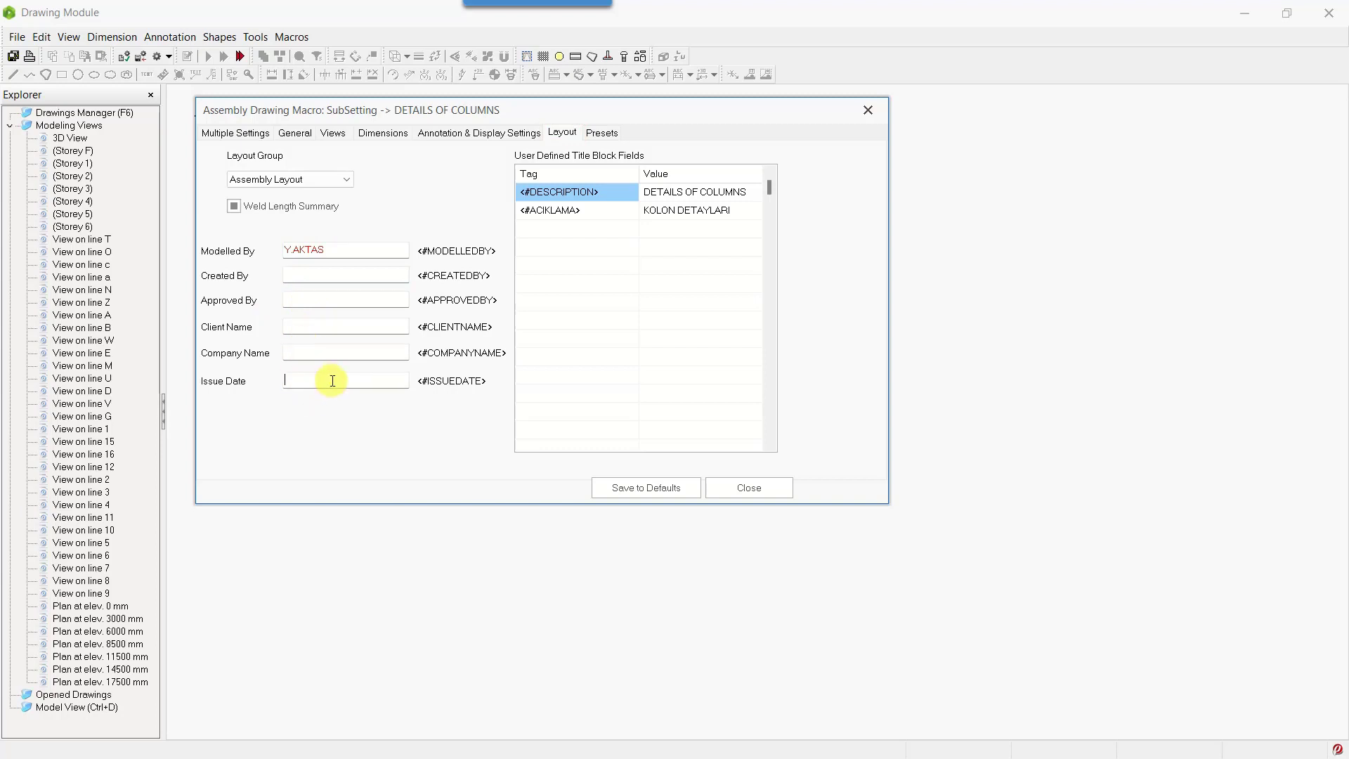
text(30.03.2023)
click(235, 133)
click(749, 487)
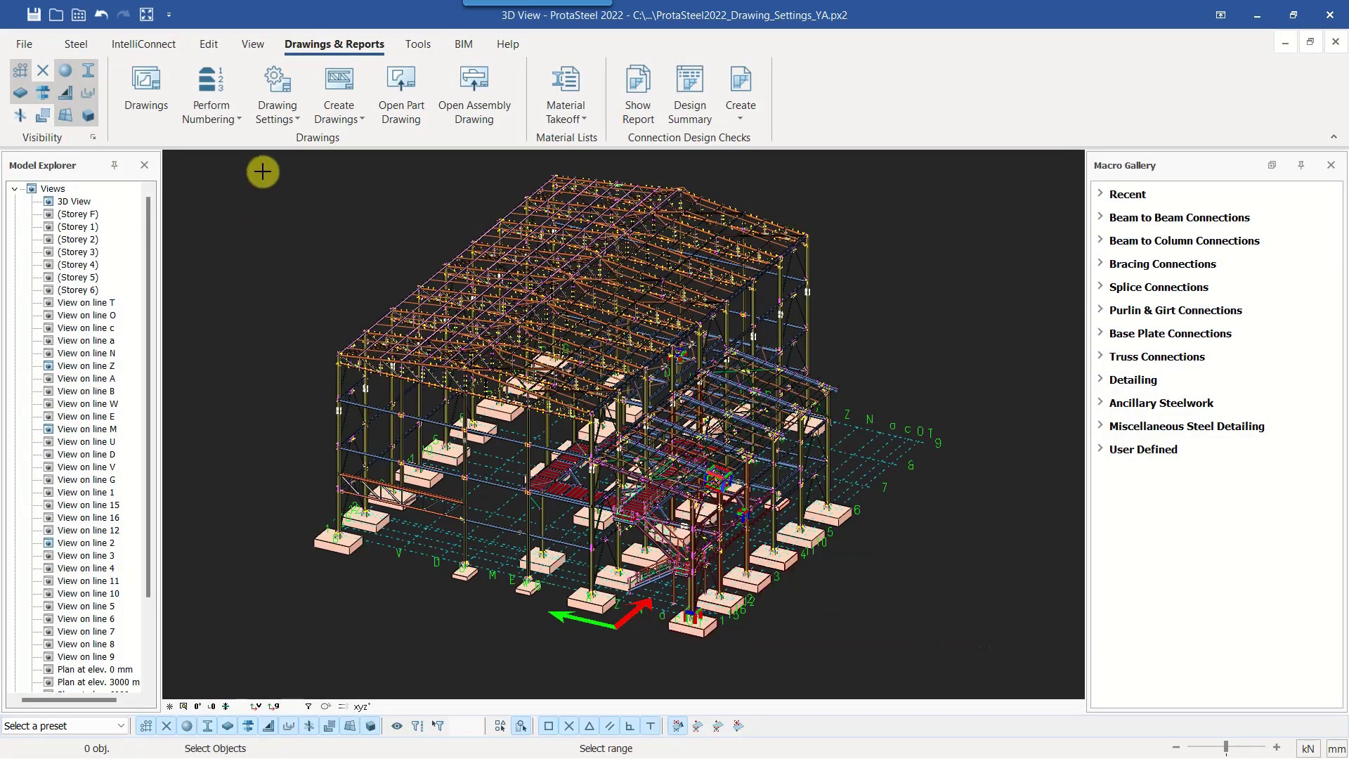
Select the corner column and the adjacent beam beside the stair landing, and create their assembly drawings.
key(Escape)
scroll(728, 642, up, 8)
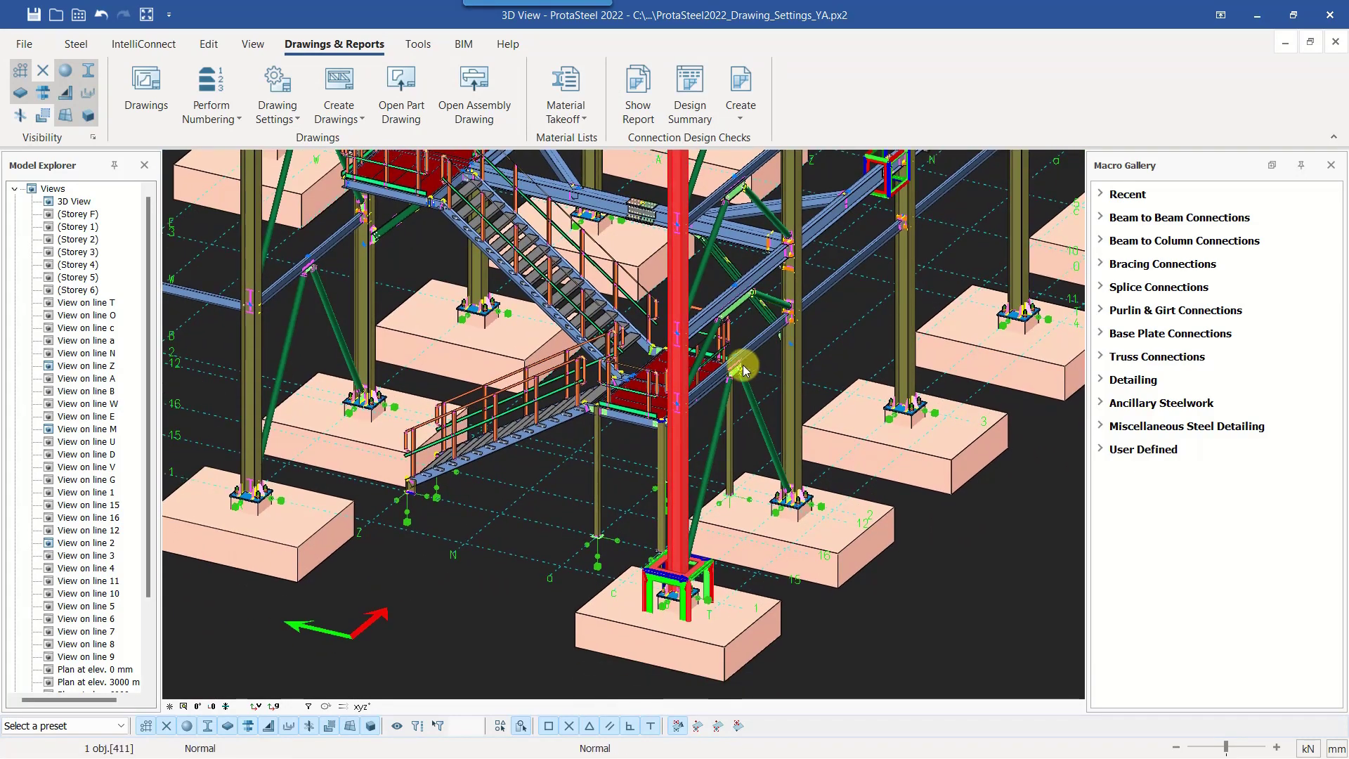
middle_drag(758, 331, 618, 265)
middle_drag(711, 541, 663, 531)
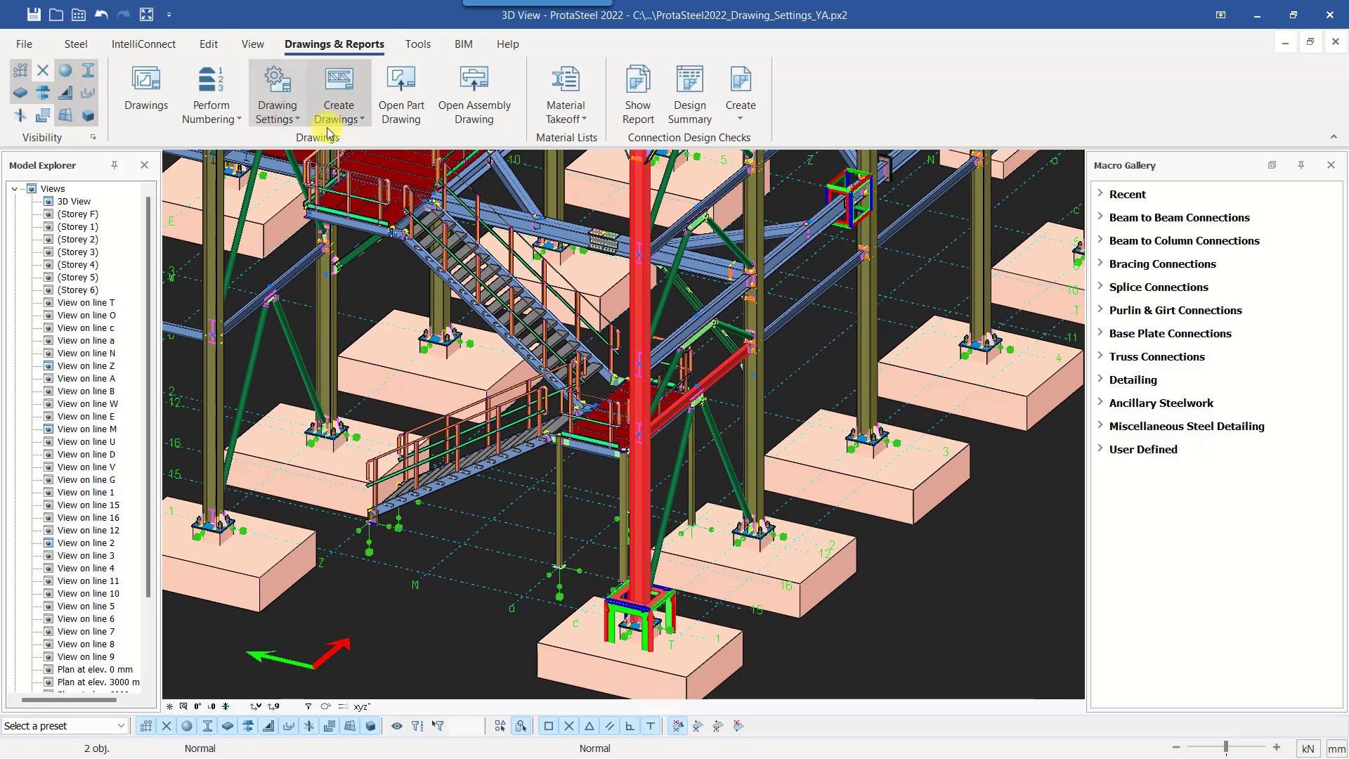
click(351, 120)
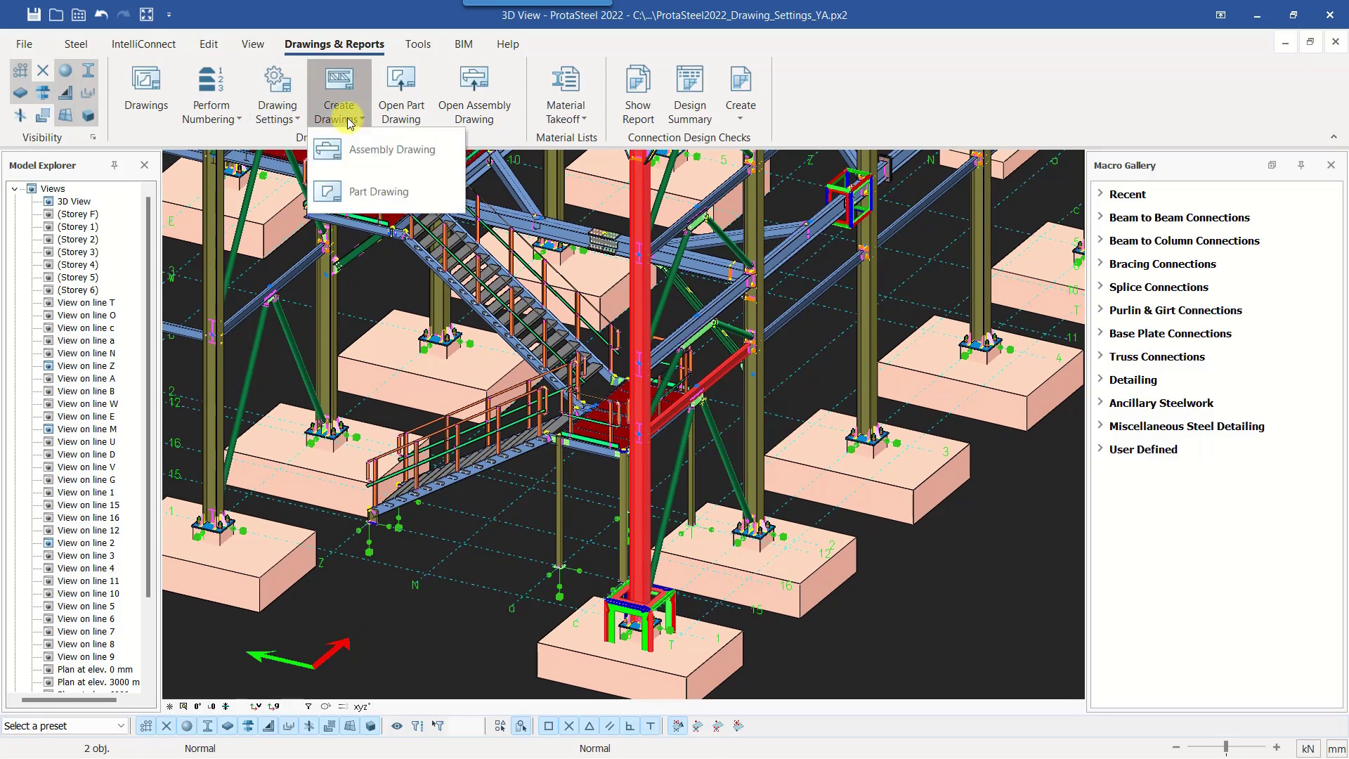
click(400, 151)
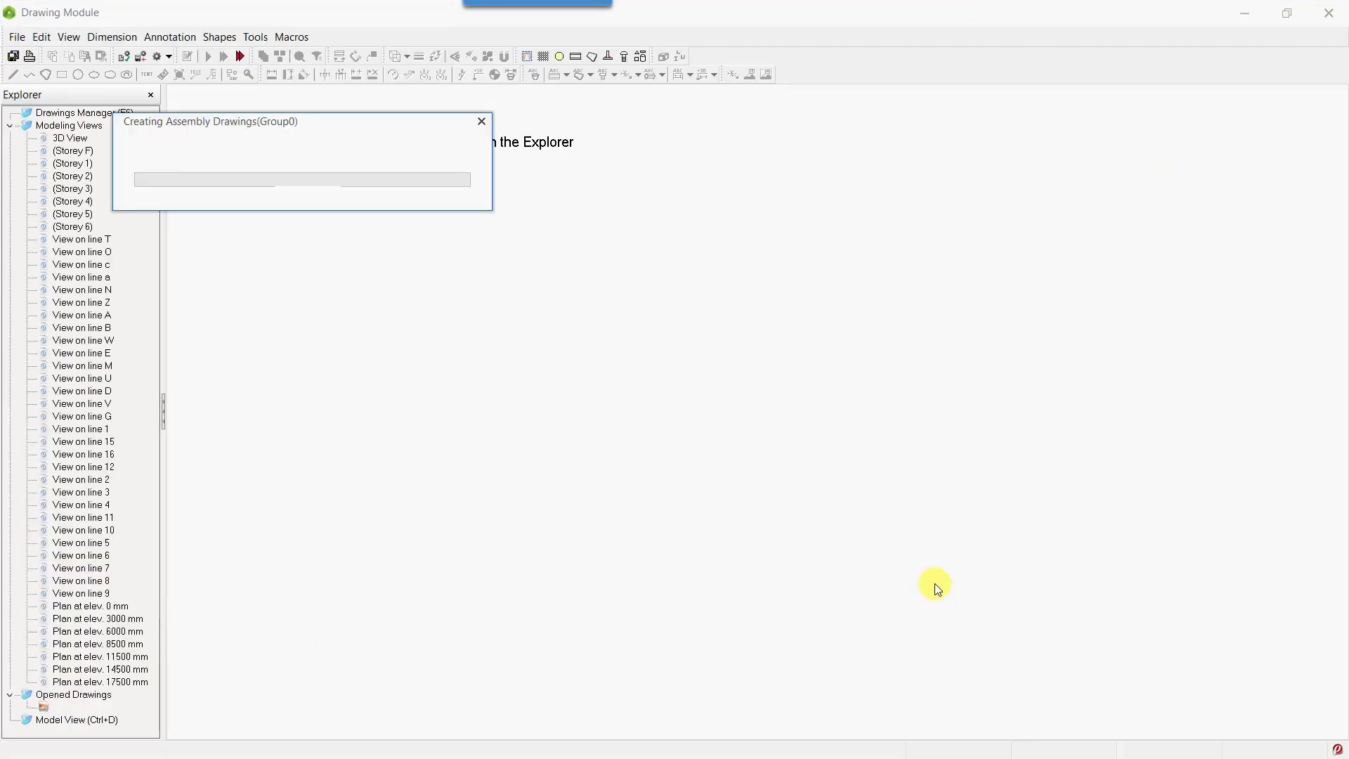
Open the KL/27 column assembly drawing PRT-STR-001 from the Drawings Manager.
double_click(81, 115)
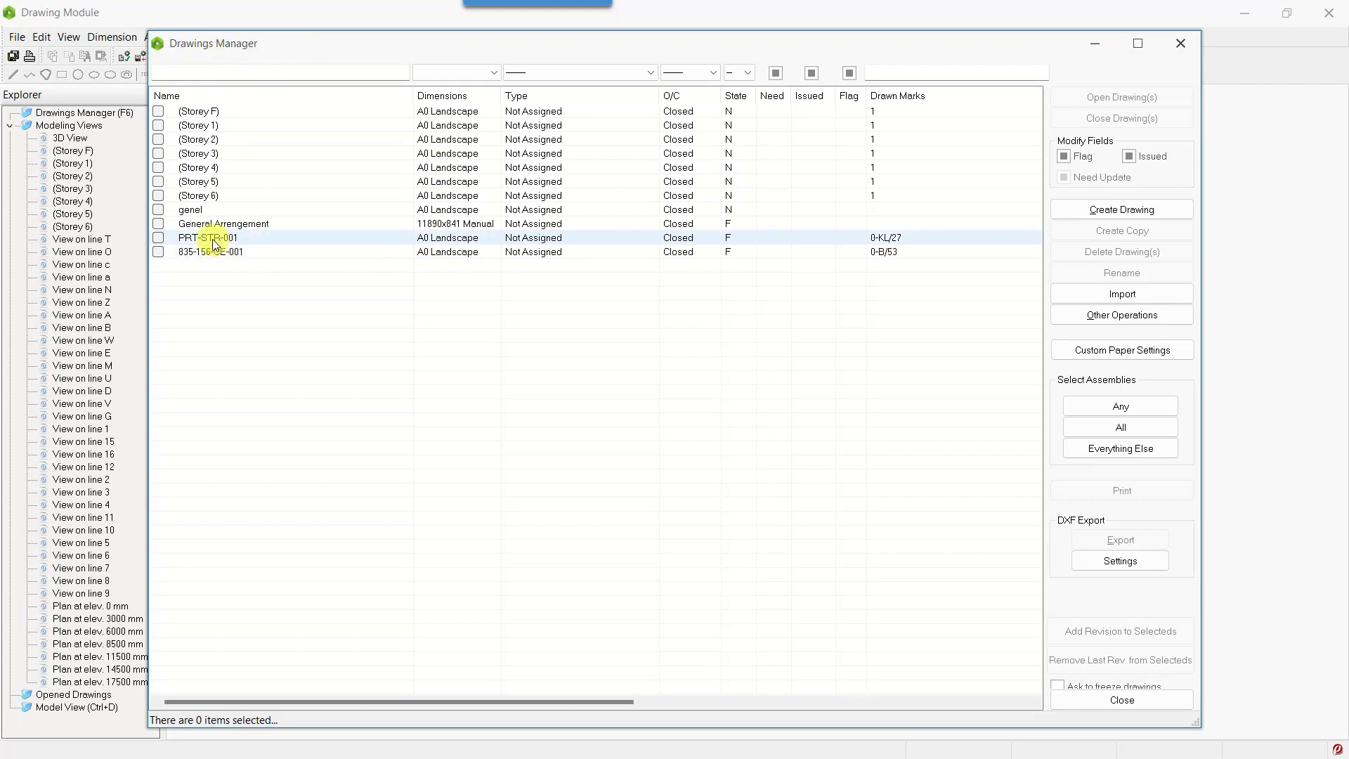
double_click(263, 239)
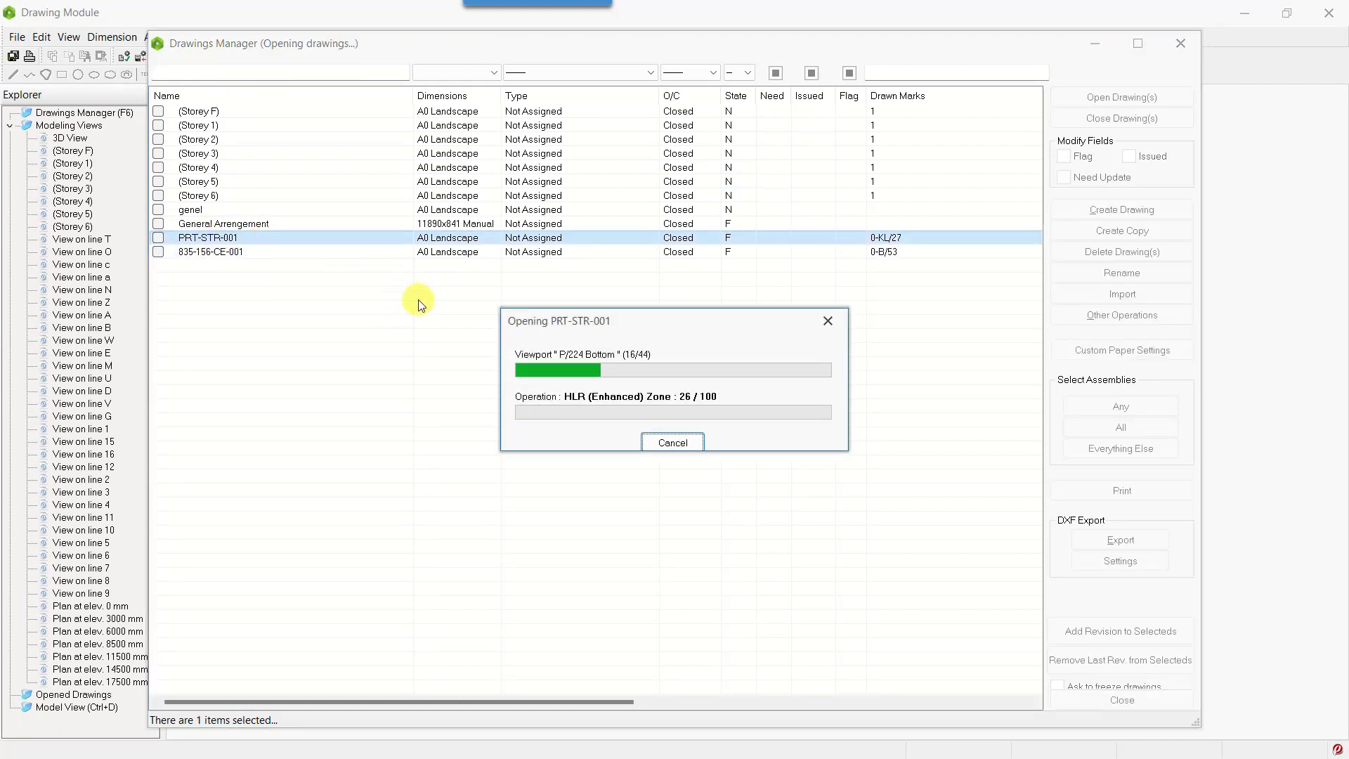
scroll(714, 292, up, 3)
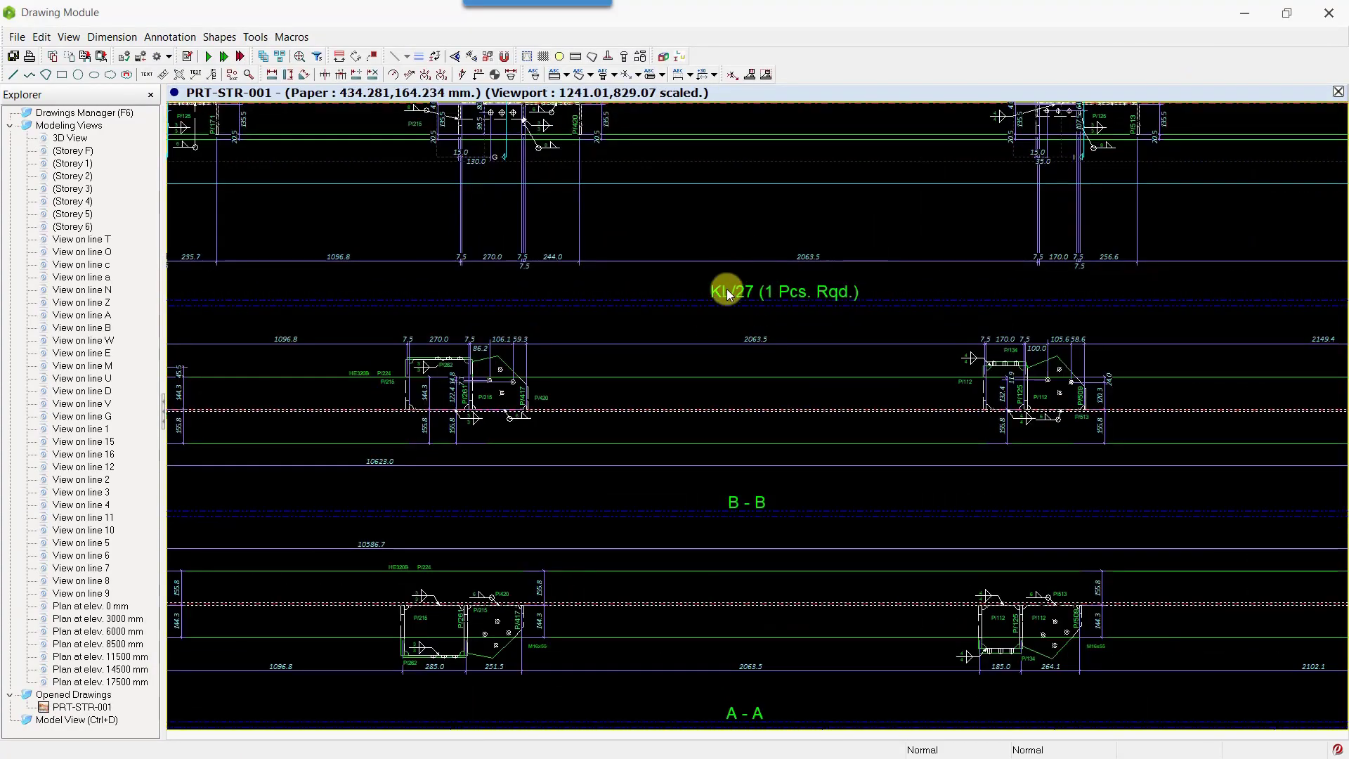
scroll(681, 297, down, 2)
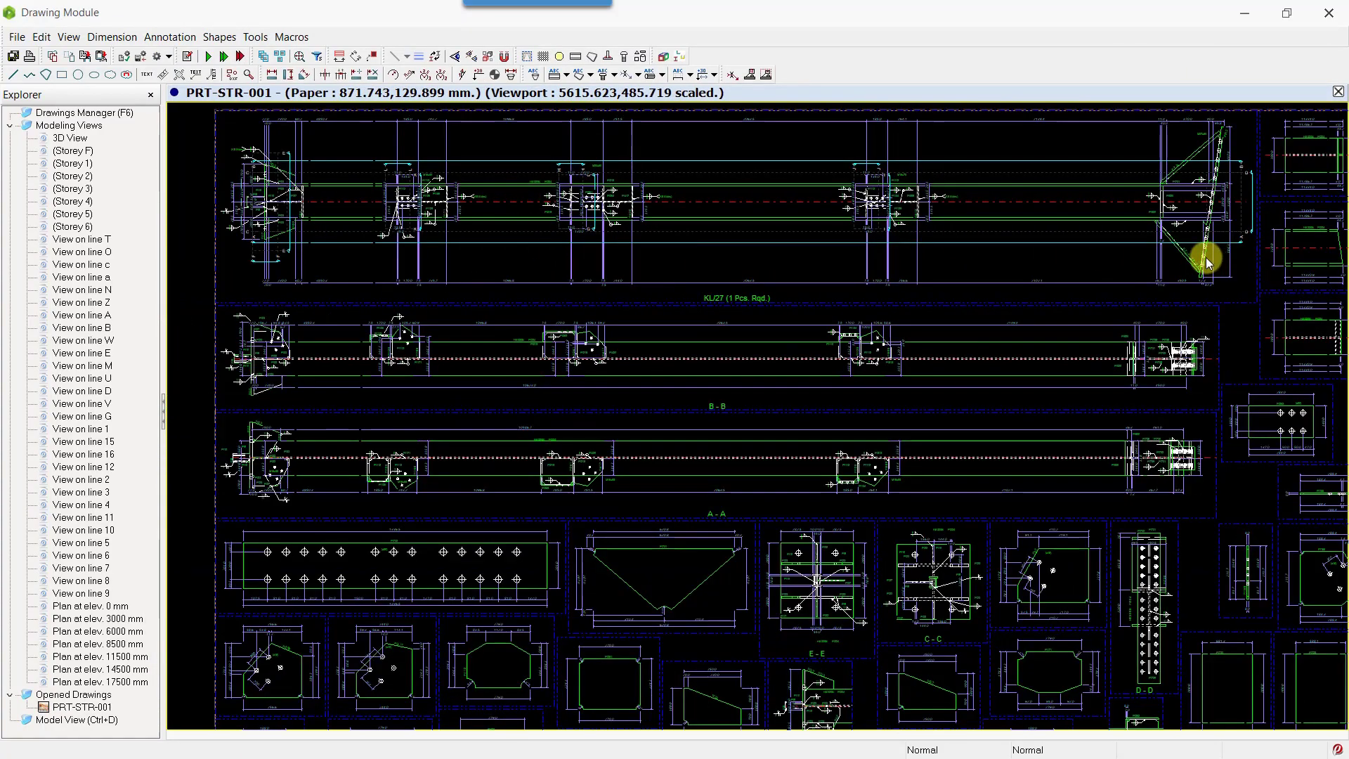
Check the scale of the KL/27 main viewport in its properties without changing it.
scroll(1208, 281, up, 2)
middle_drag(1213, 295, 904, 302)
double_click(904, 301)
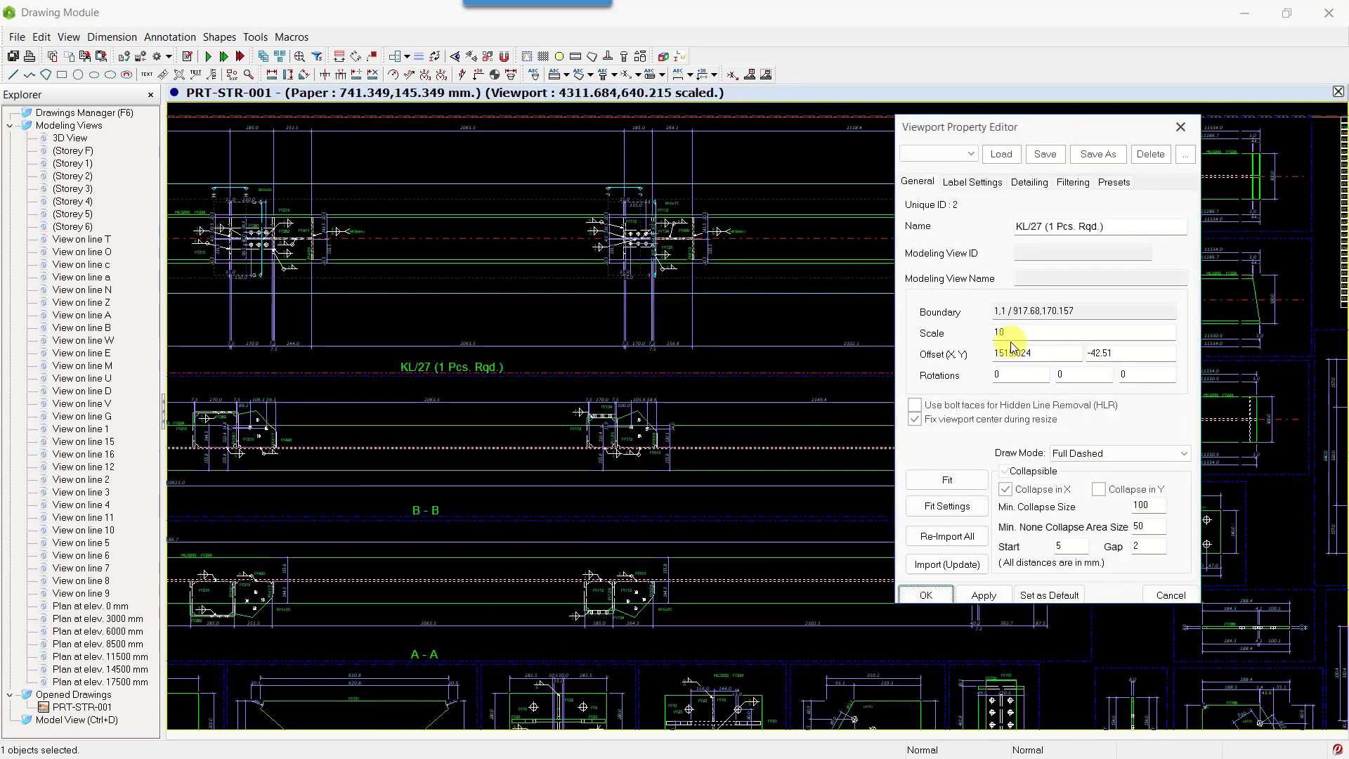
double_click(991, 334)
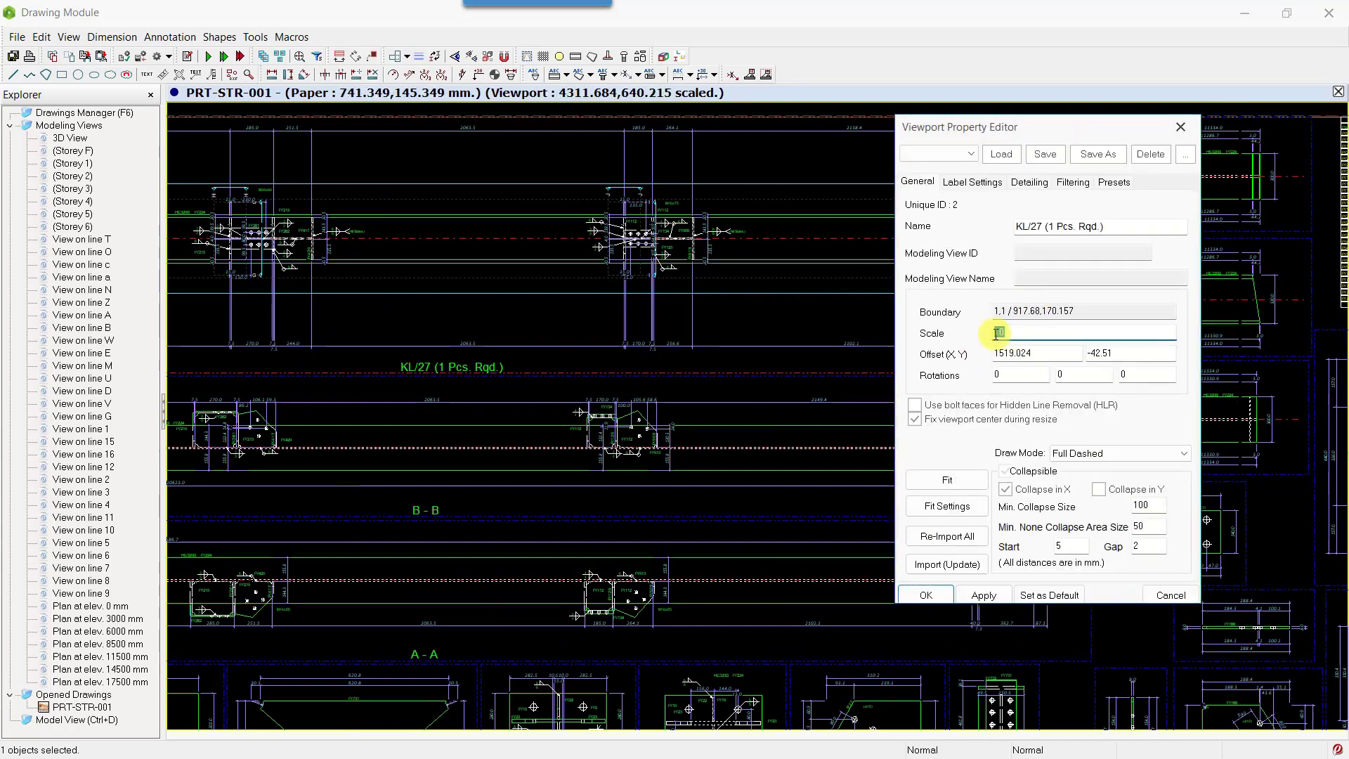
click(1180, 126)
Check the scale of the P/261 Front plate viewport in its properties, leaving the settings as they are.
middle_drag(813, 472, 801, 382)
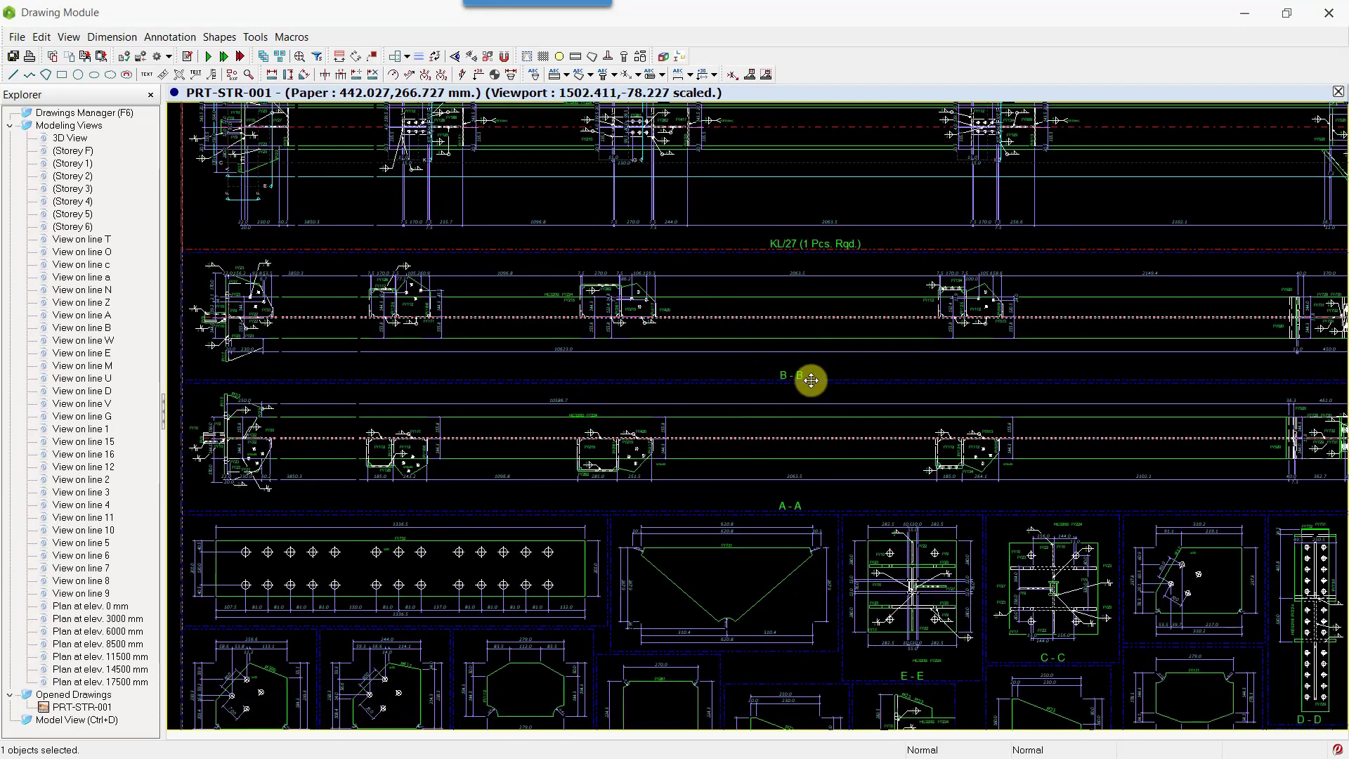
mouse_move(704, 465)
middle_down()
mouse_move(780, 404)
mouse_move(744, 442)
mouse_move(752, 461)
middle_up()
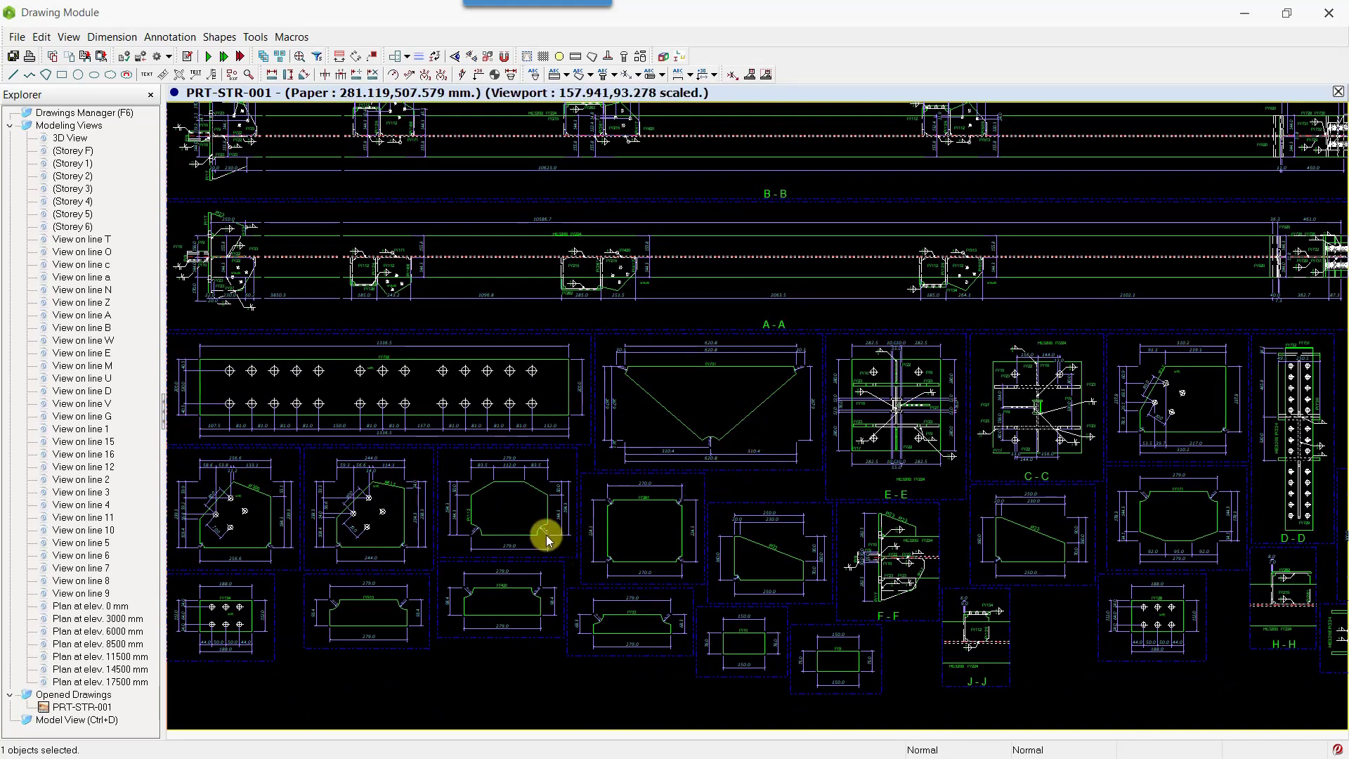
double_click(647, 528)
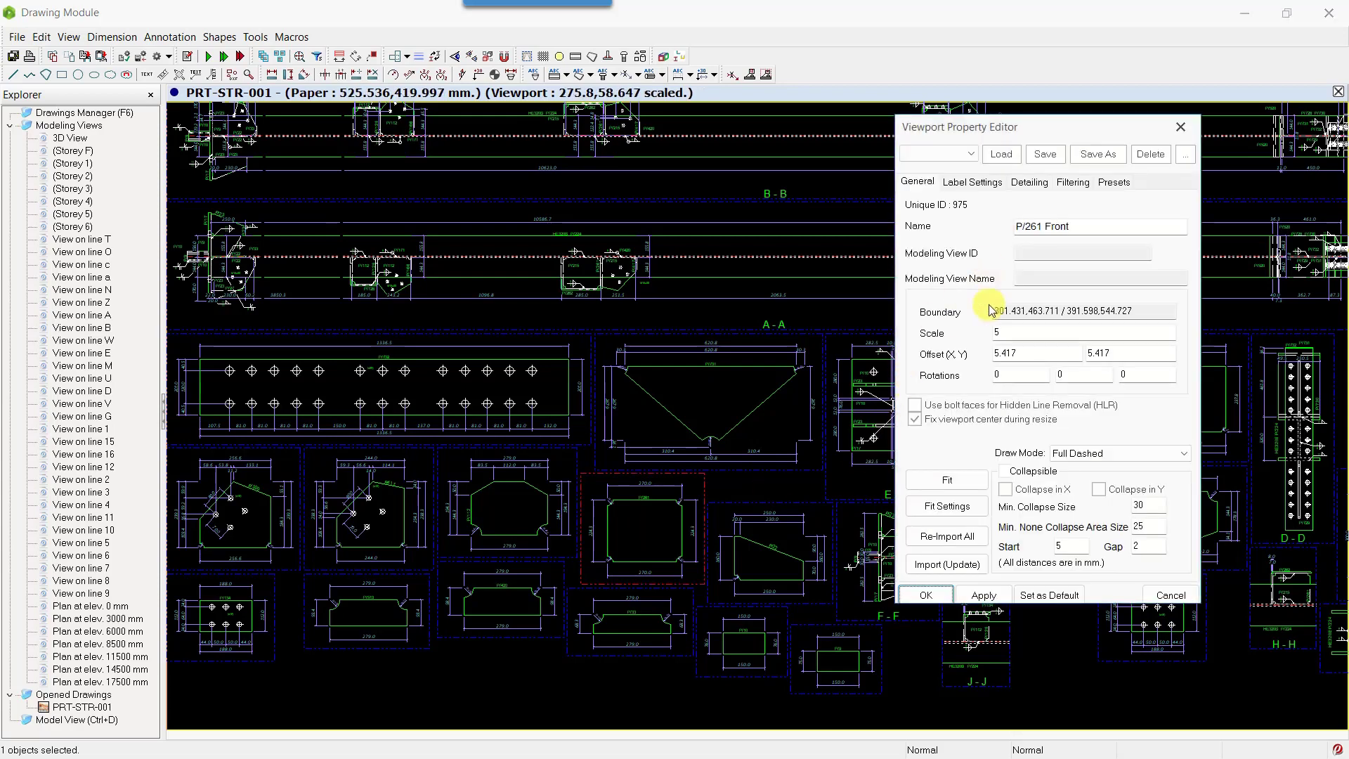
double_click(1001, 333)
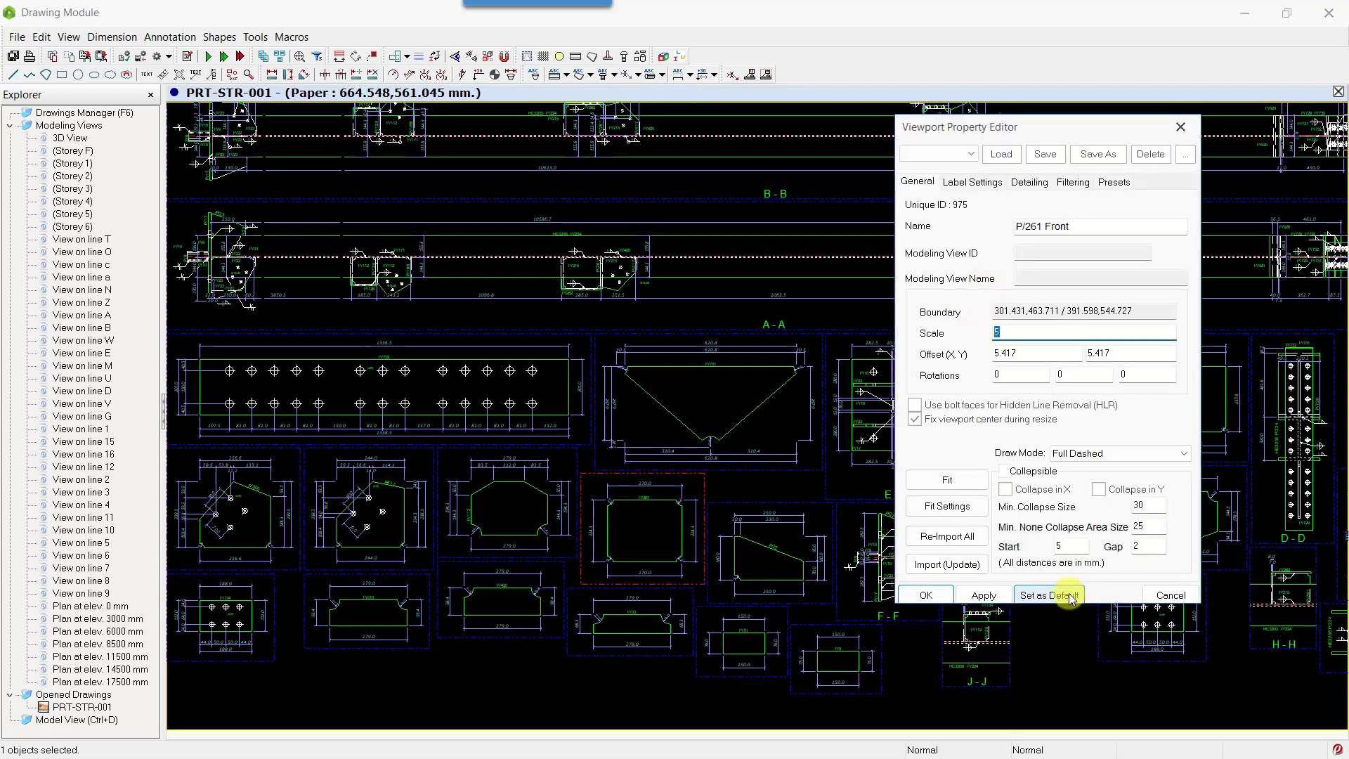
click(1180, 127)
Inspect the sheet's drawing properties without changing them, and examine the material and bolt lists for KL/27.
scroll(648, 458, down, 5)
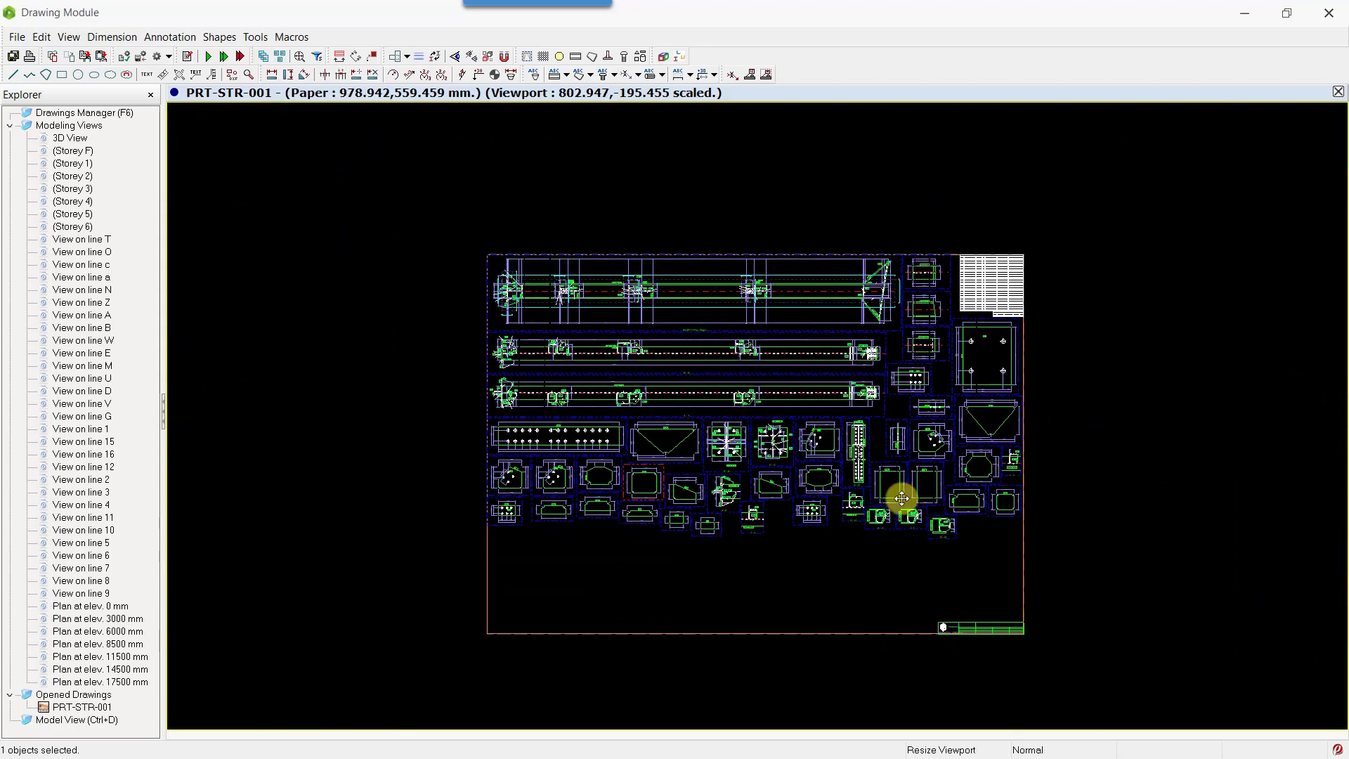
double_click(706, 551)
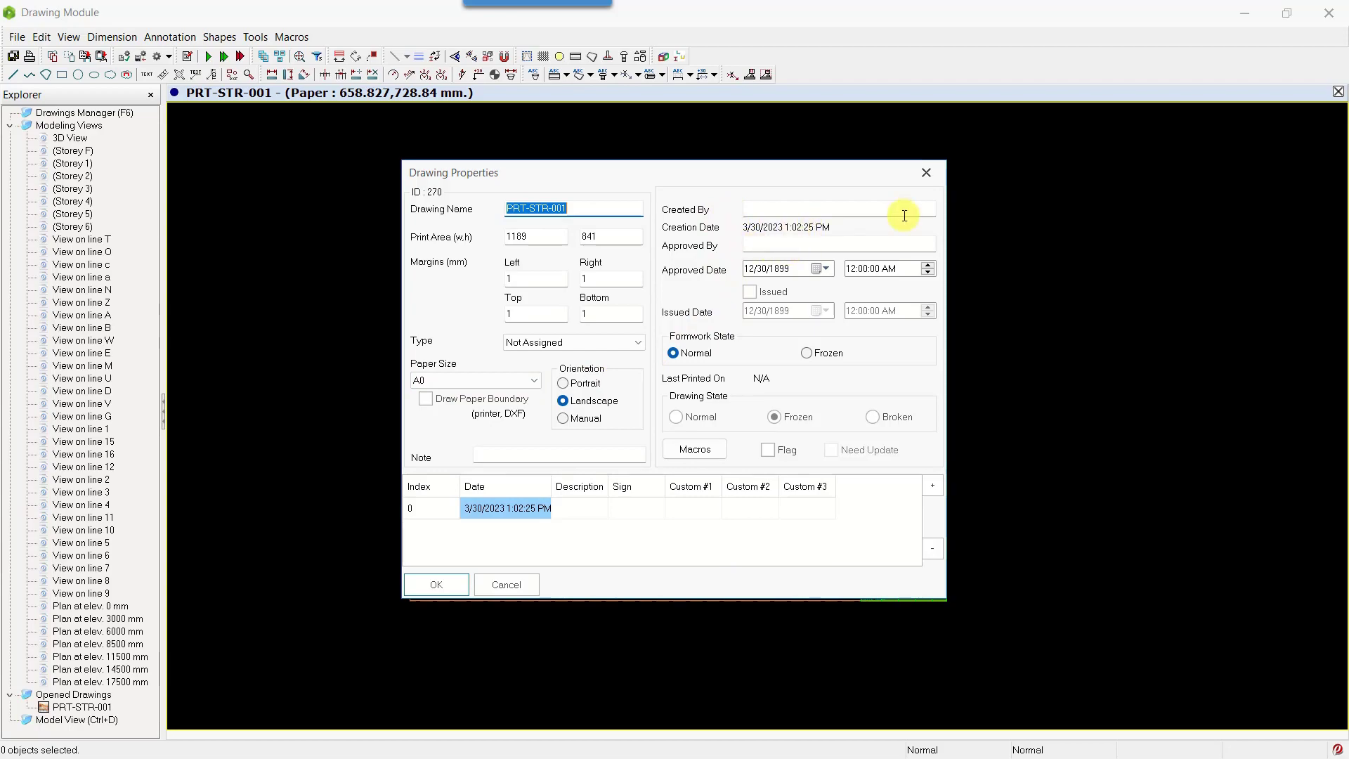
key(Escape)
scroll(954, 241, up, 3)
scroll(954, 241, up, 6)
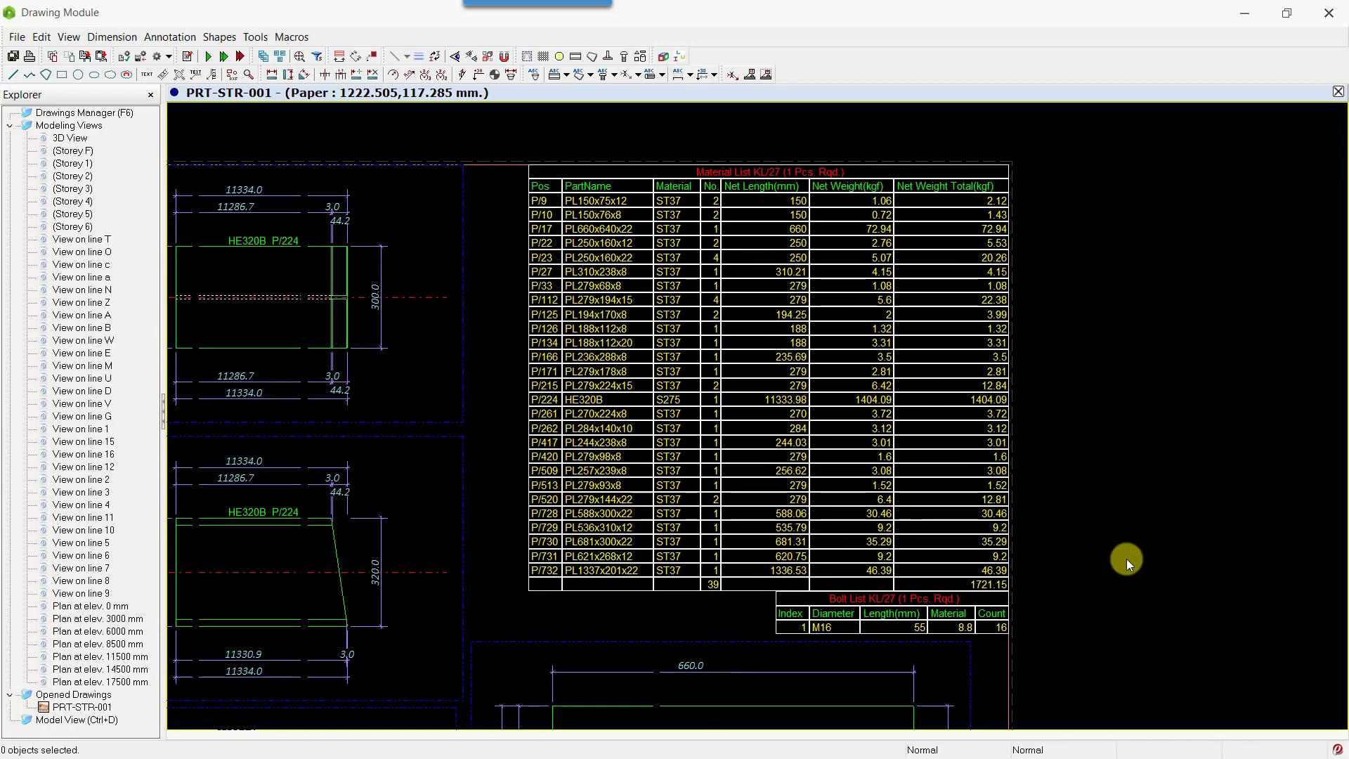
scroll(1126, 558, down, 6)
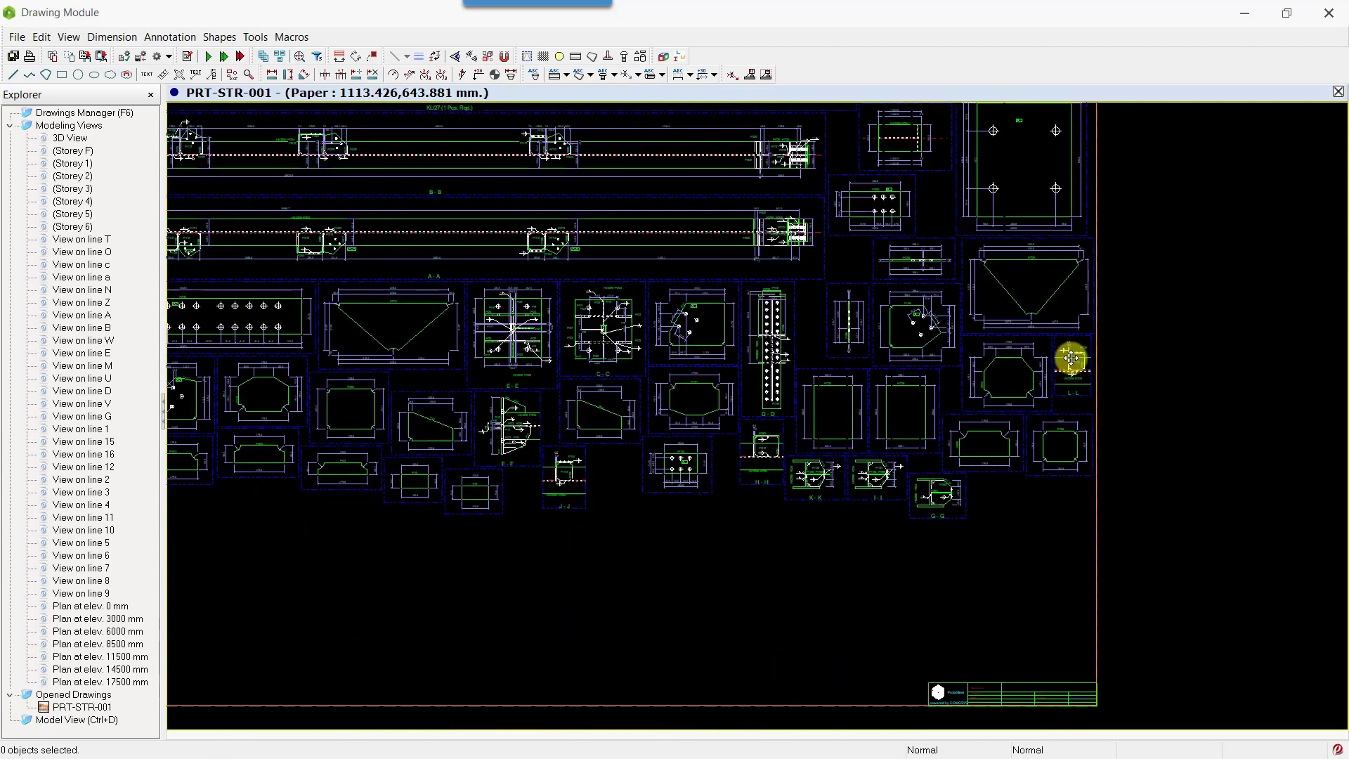
Examine the title block's project, modeller, scale and issue date fields, and look over the whole sheet.
scroll(1072, 551, up, 5)
middle_drag(1189, 551, 1024, 577)
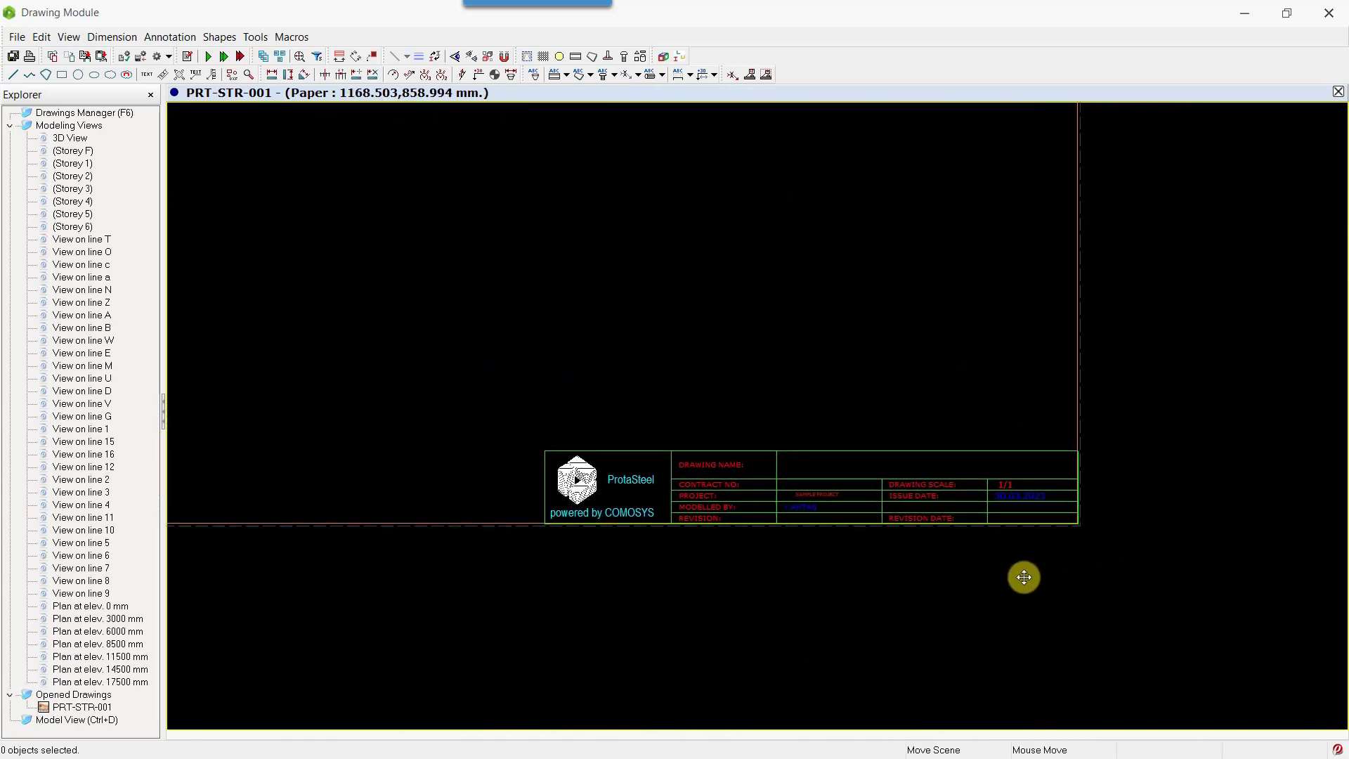
scroll(1005, 576, up, 2)
scroll(1004, 574, down, 2)
scroll(1053, 568, up, 1)
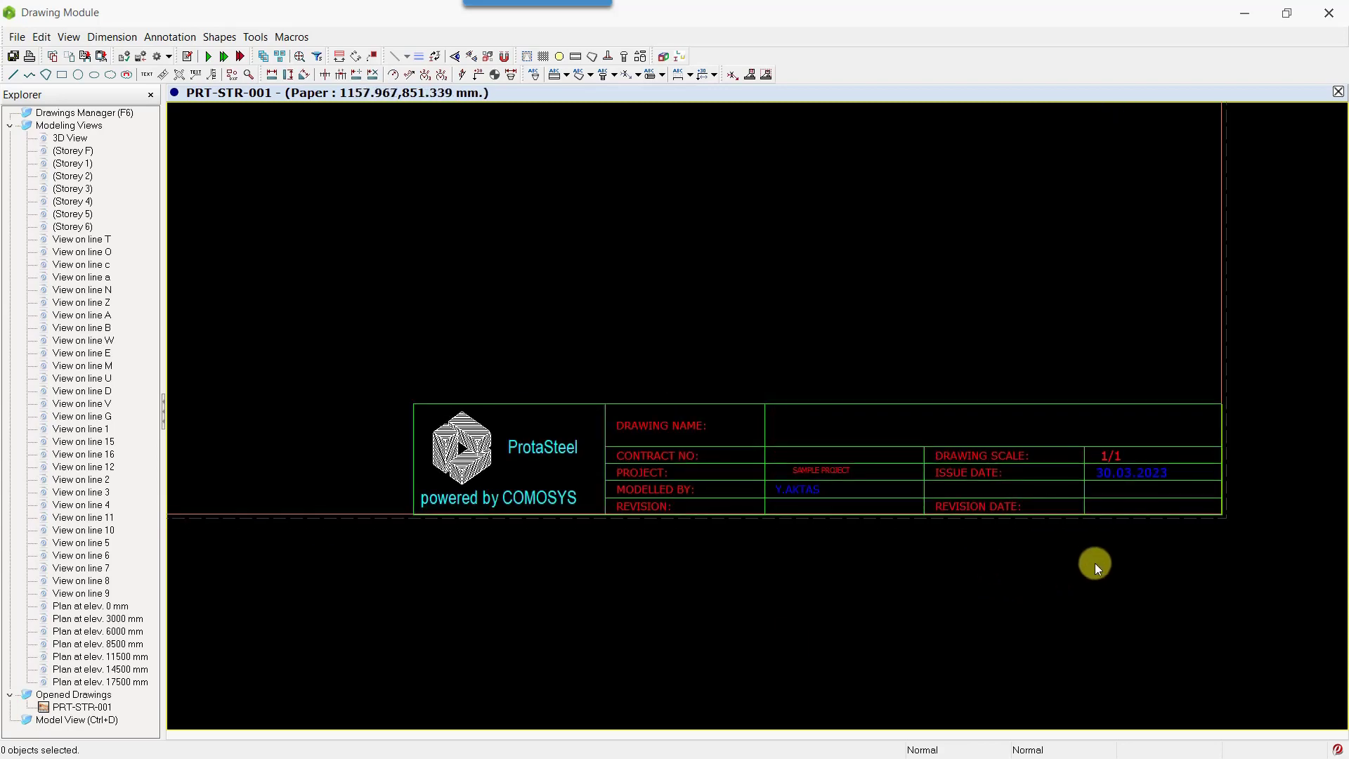
scroll(1151, 593, down, 5)
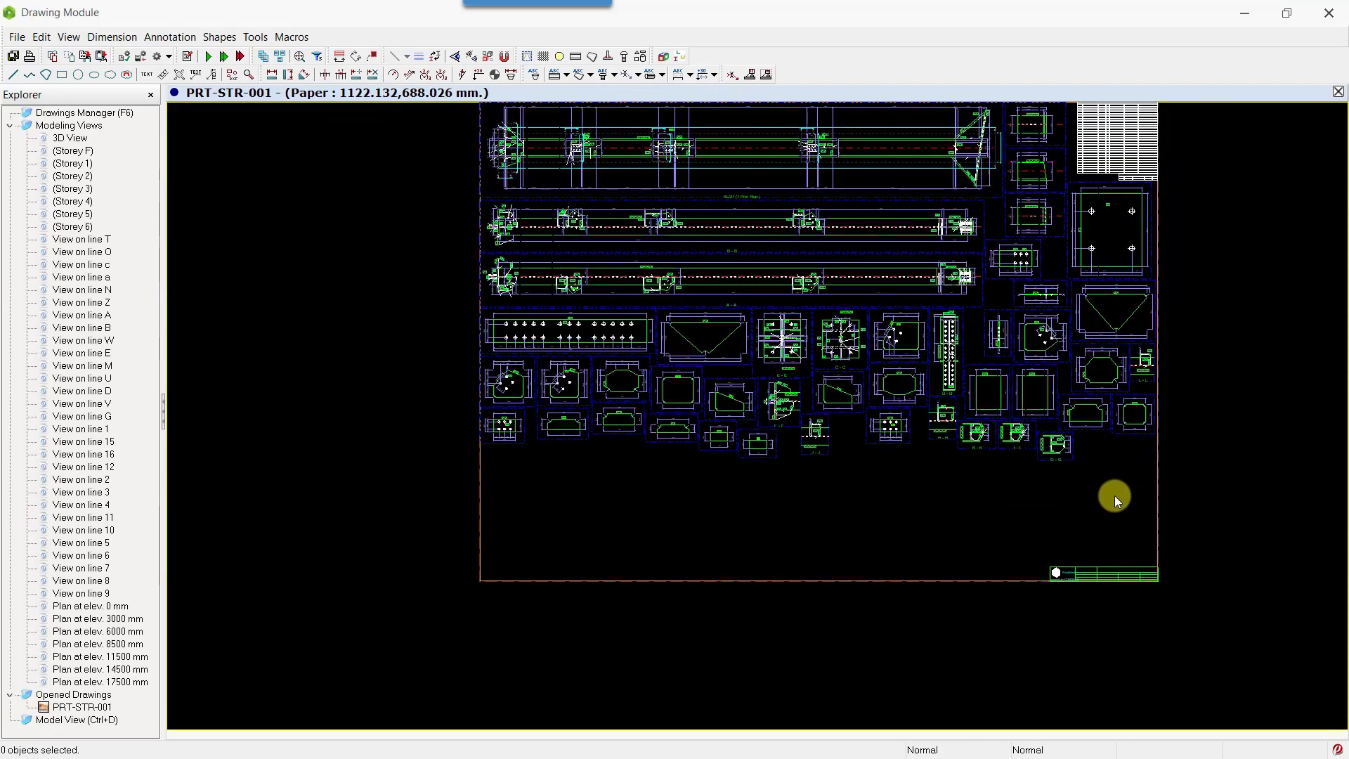
middle_drag(1114, 495, 1027, 573)
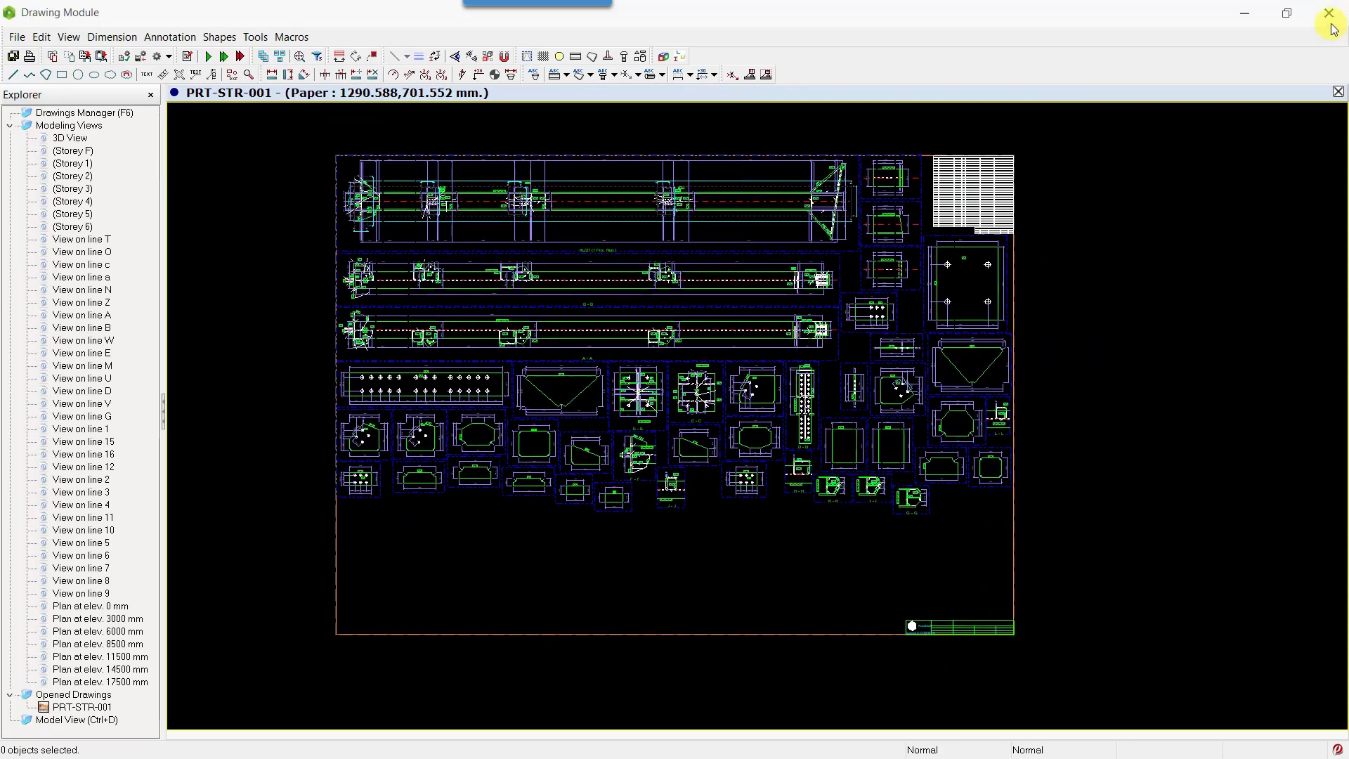
Close the Drawing Module, saving the active drawings, and return to the 3D model.
click(1329, 14)
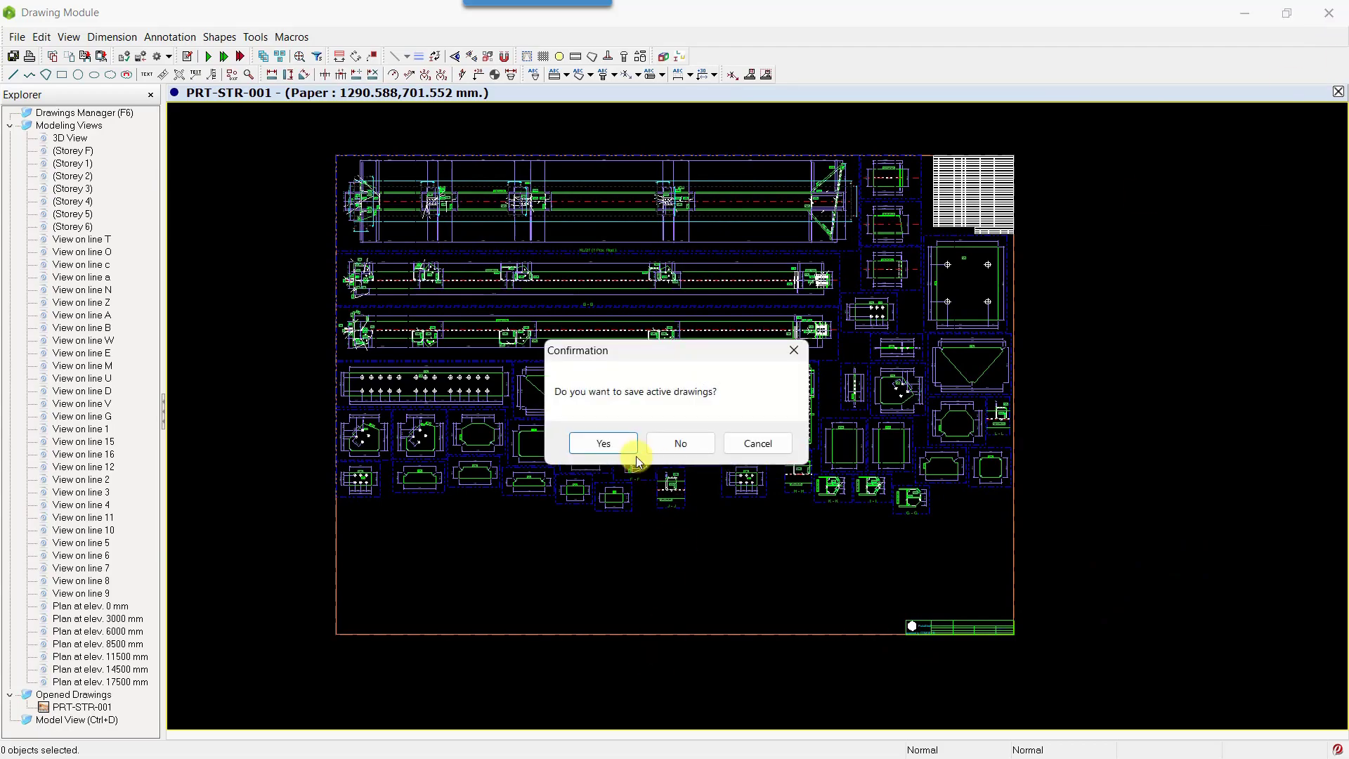
click(634, 452)
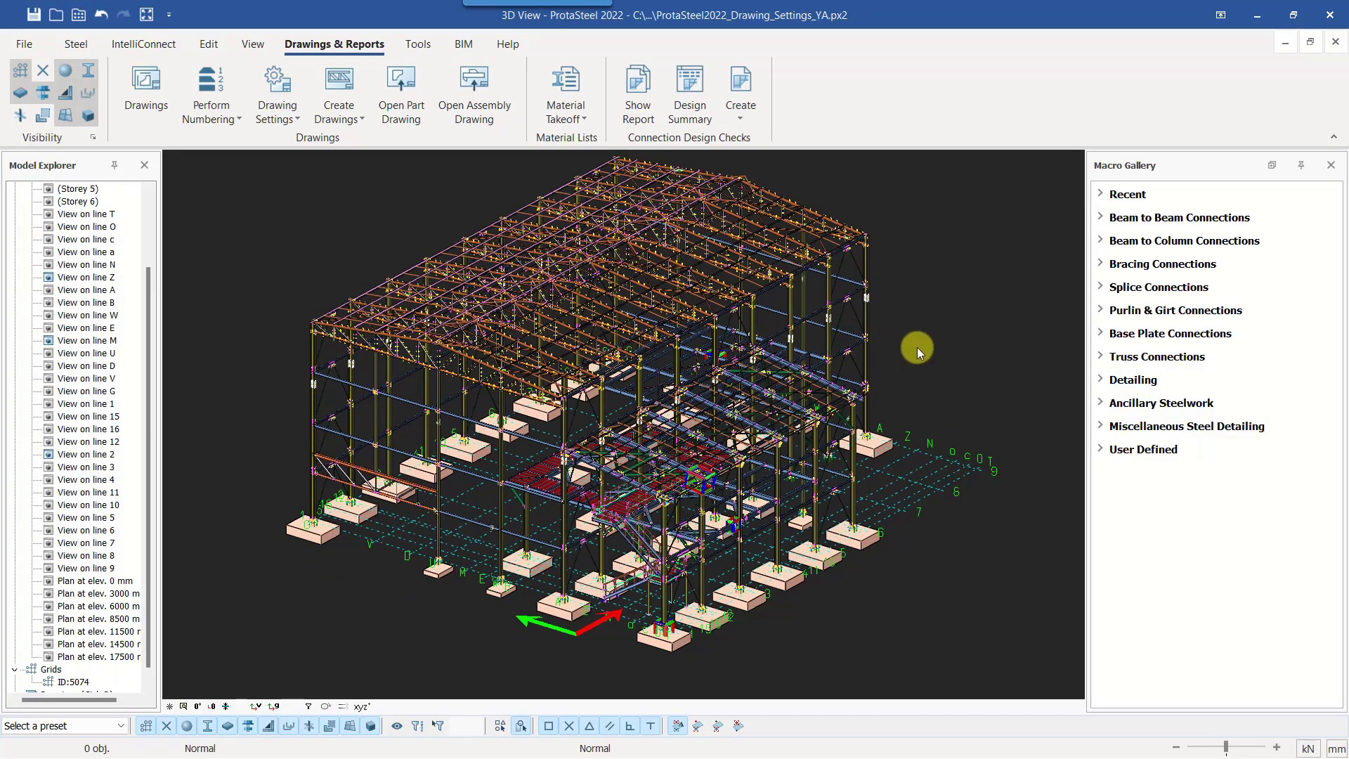
middle_drag(918, 352, 891, 369)
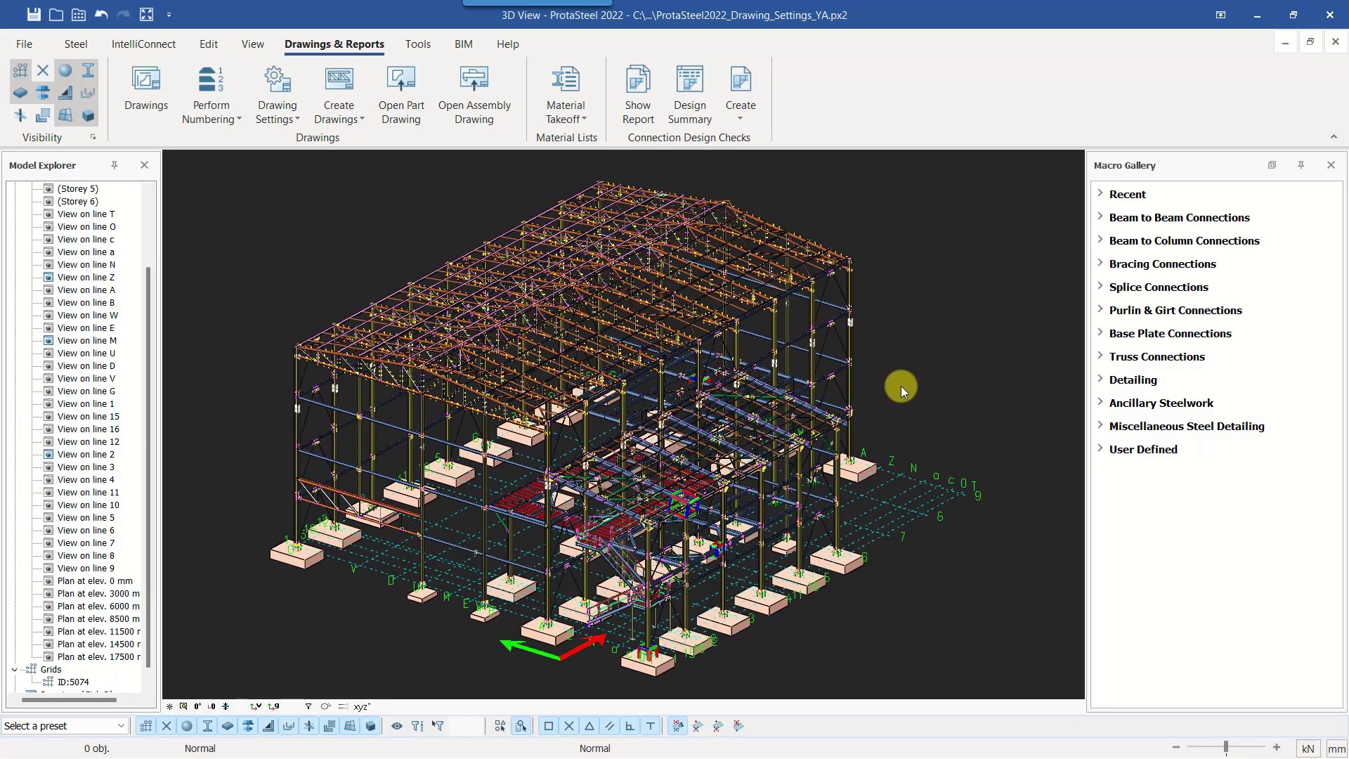
Open the drawing layout settings and review the layouts in the Part Layout and Assembly Layout groups.
click(281, 123)
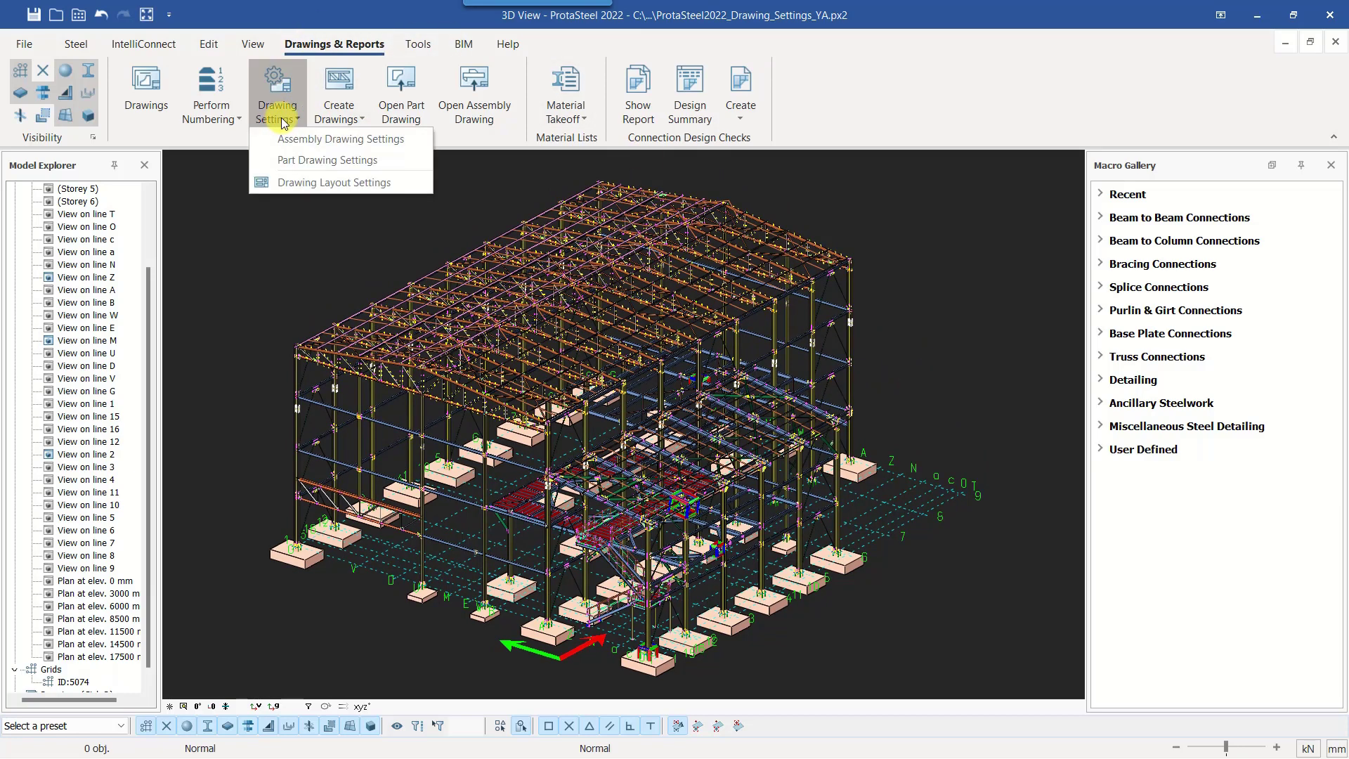
click(305, 184)
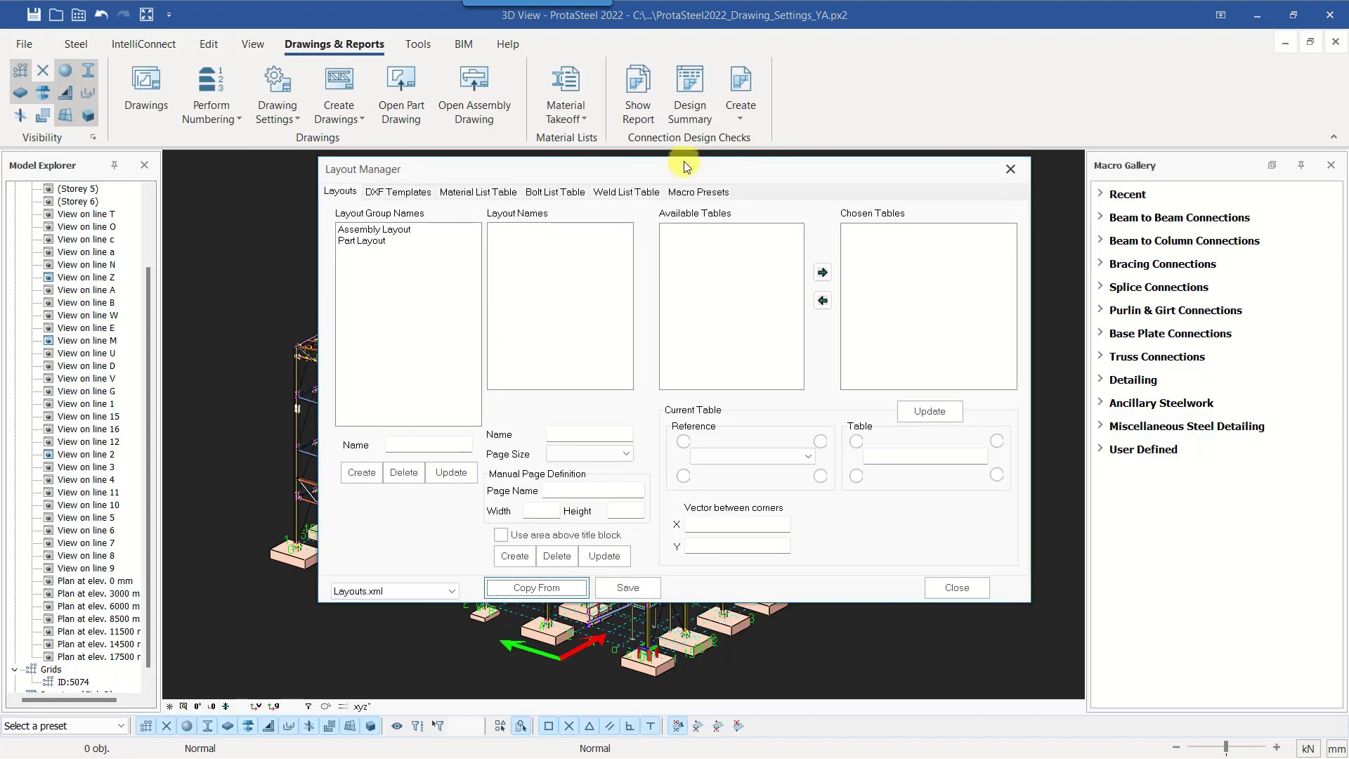
drag(684, 163, 600, 175)
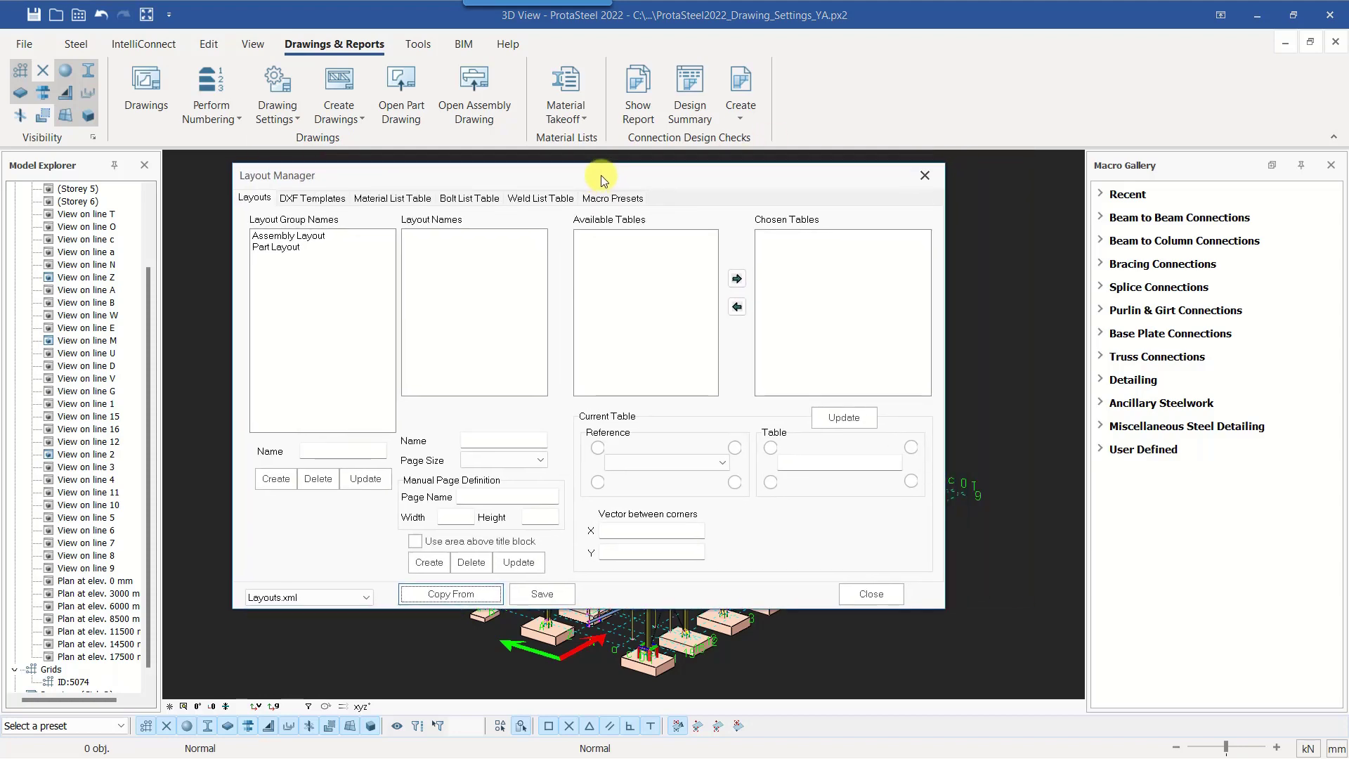
click(293, 246)
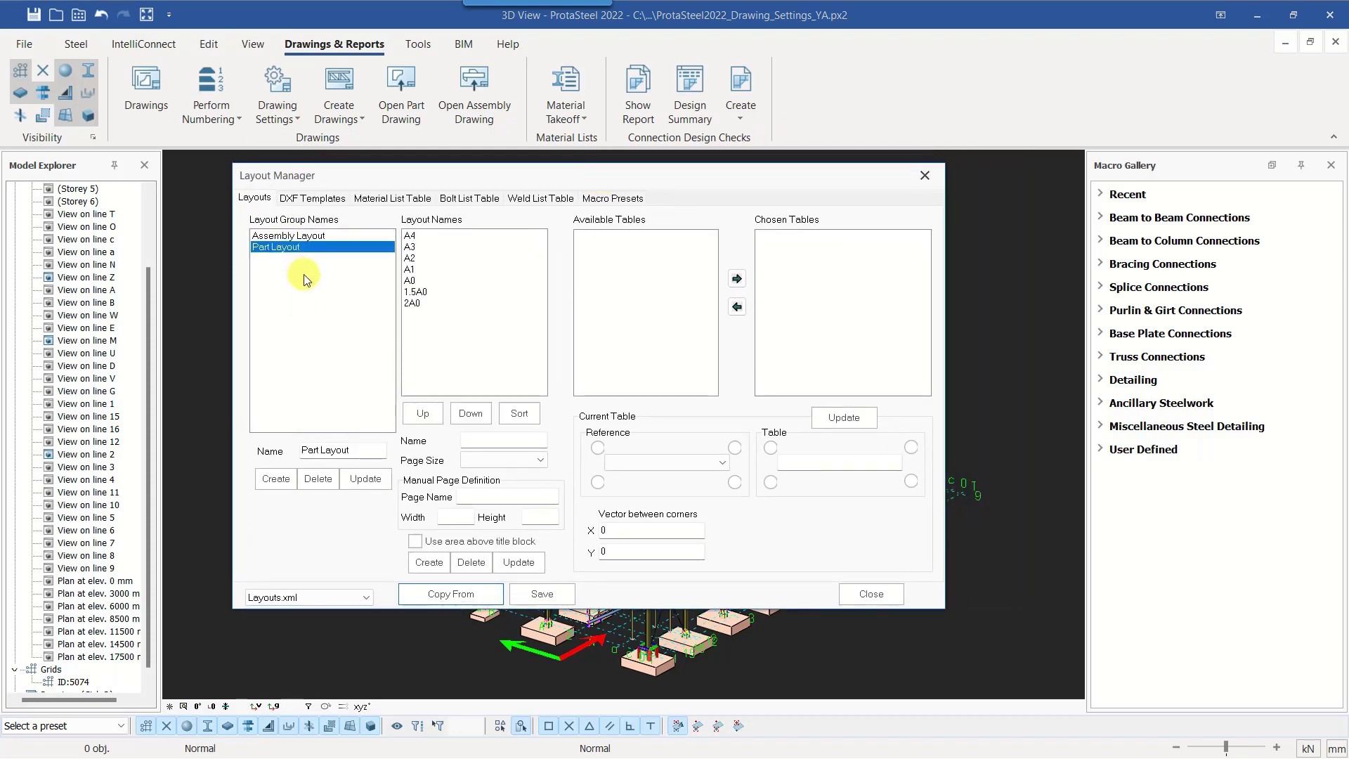
click(306, 236)
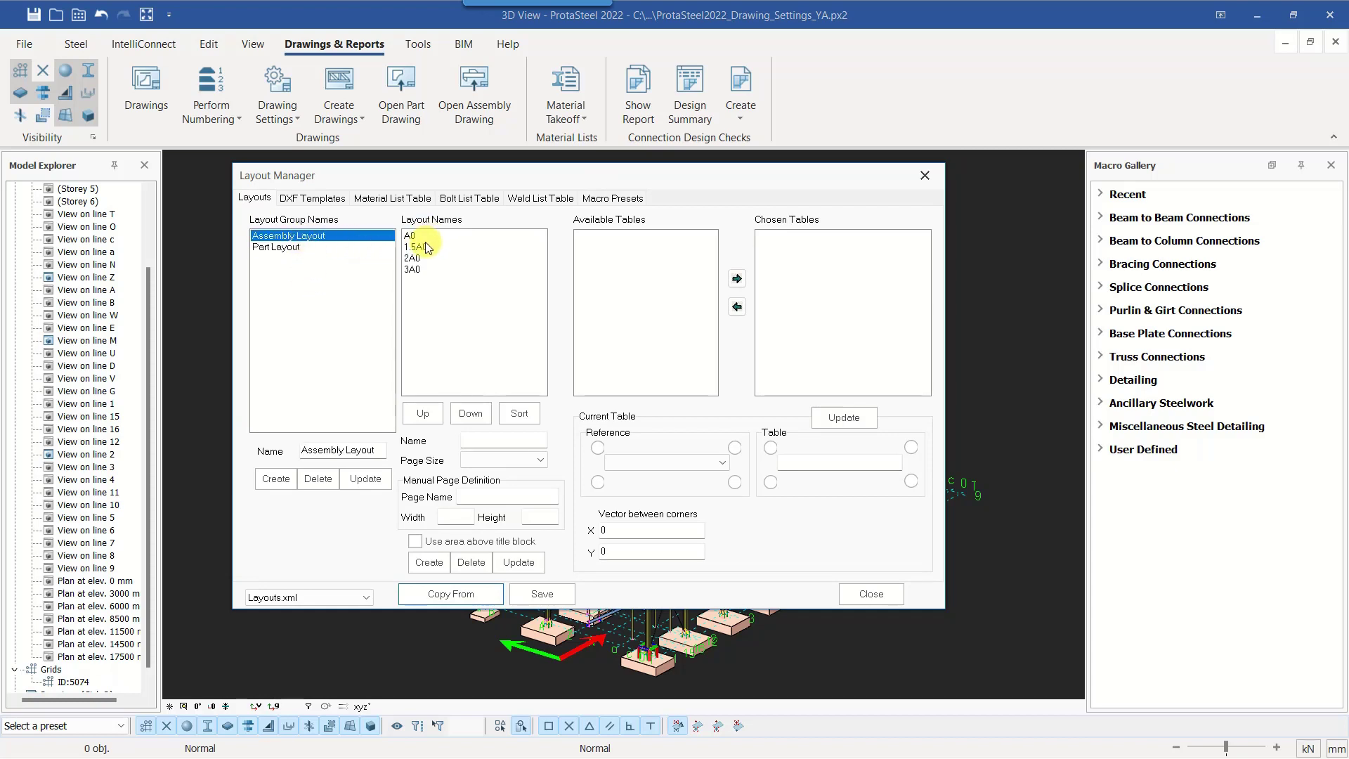
Compare the page sizes and chosen tables of the 1.5A0, 2A0, 3A0 and A0 assembly layouts.
click(423, 246)
click(429, 258)
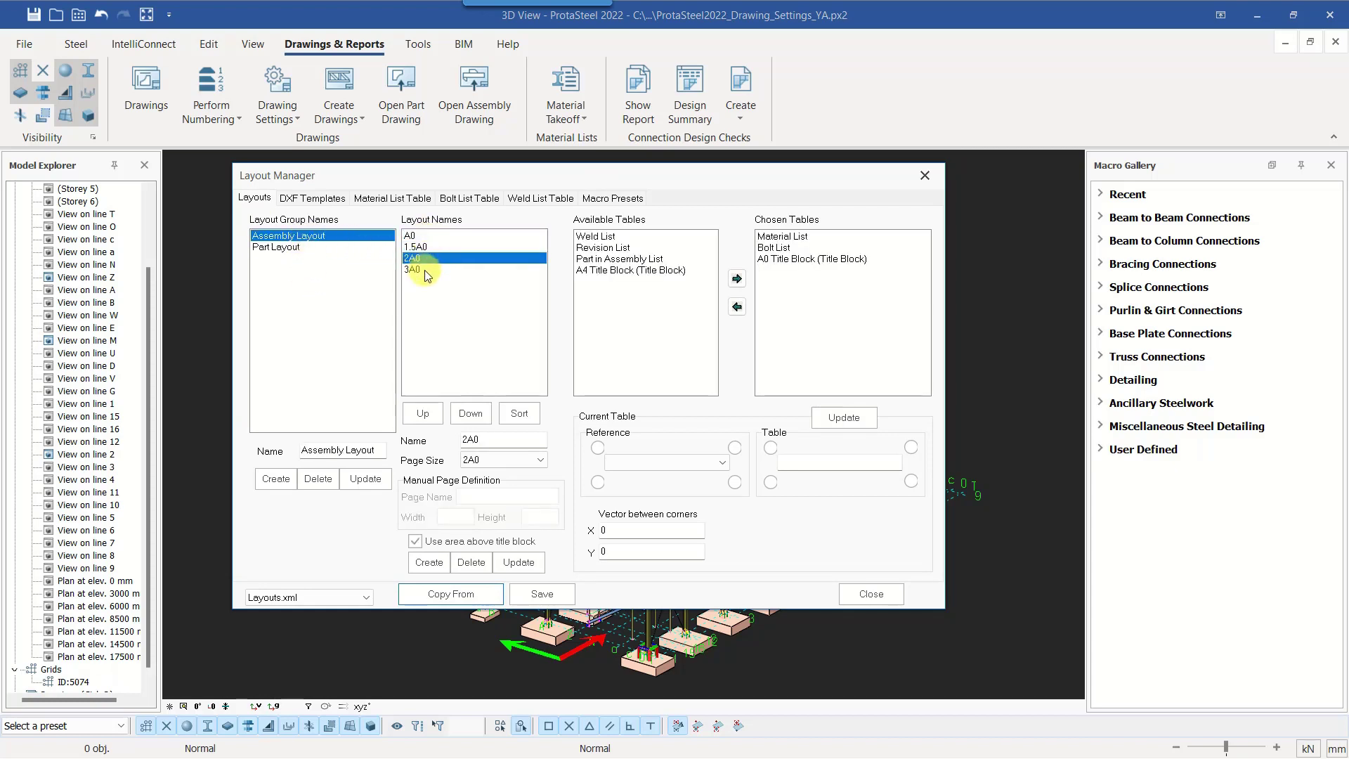
click(428, 270)
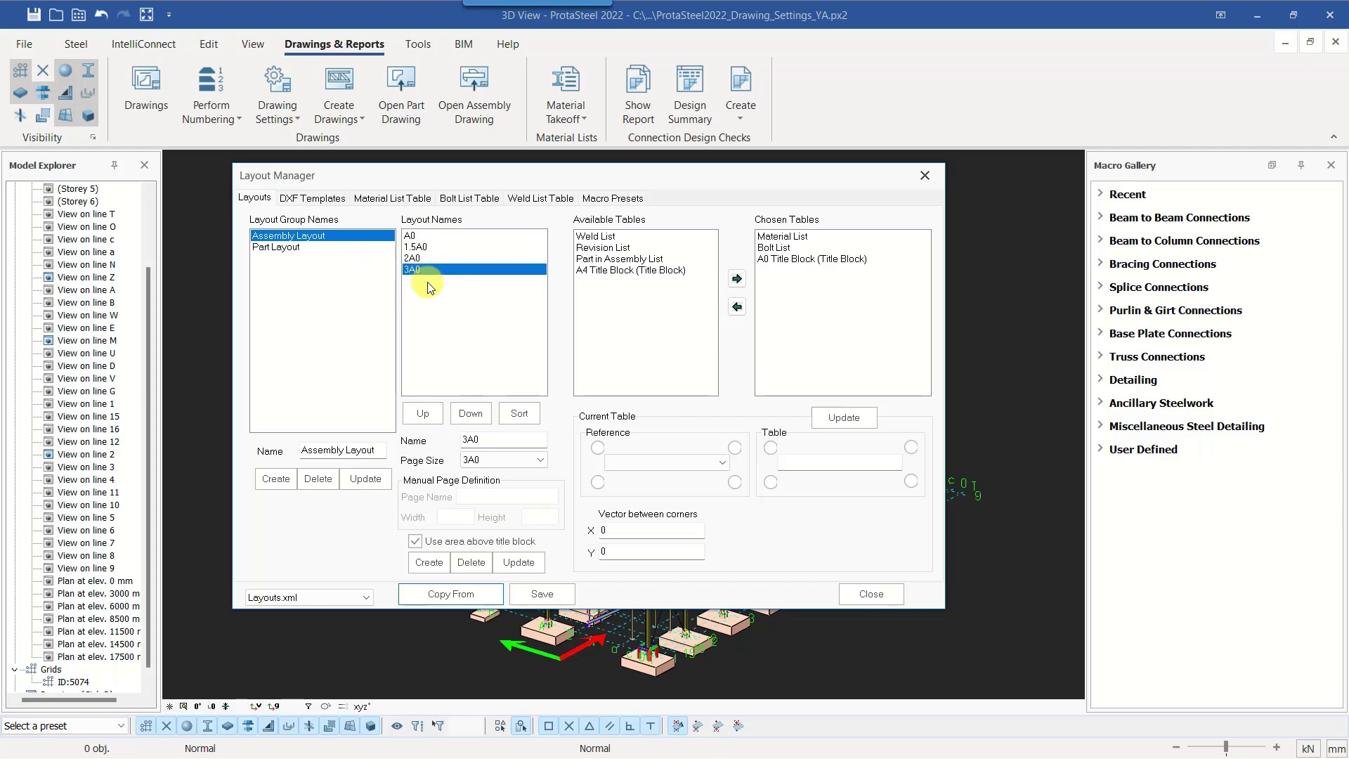
click(422, 238)
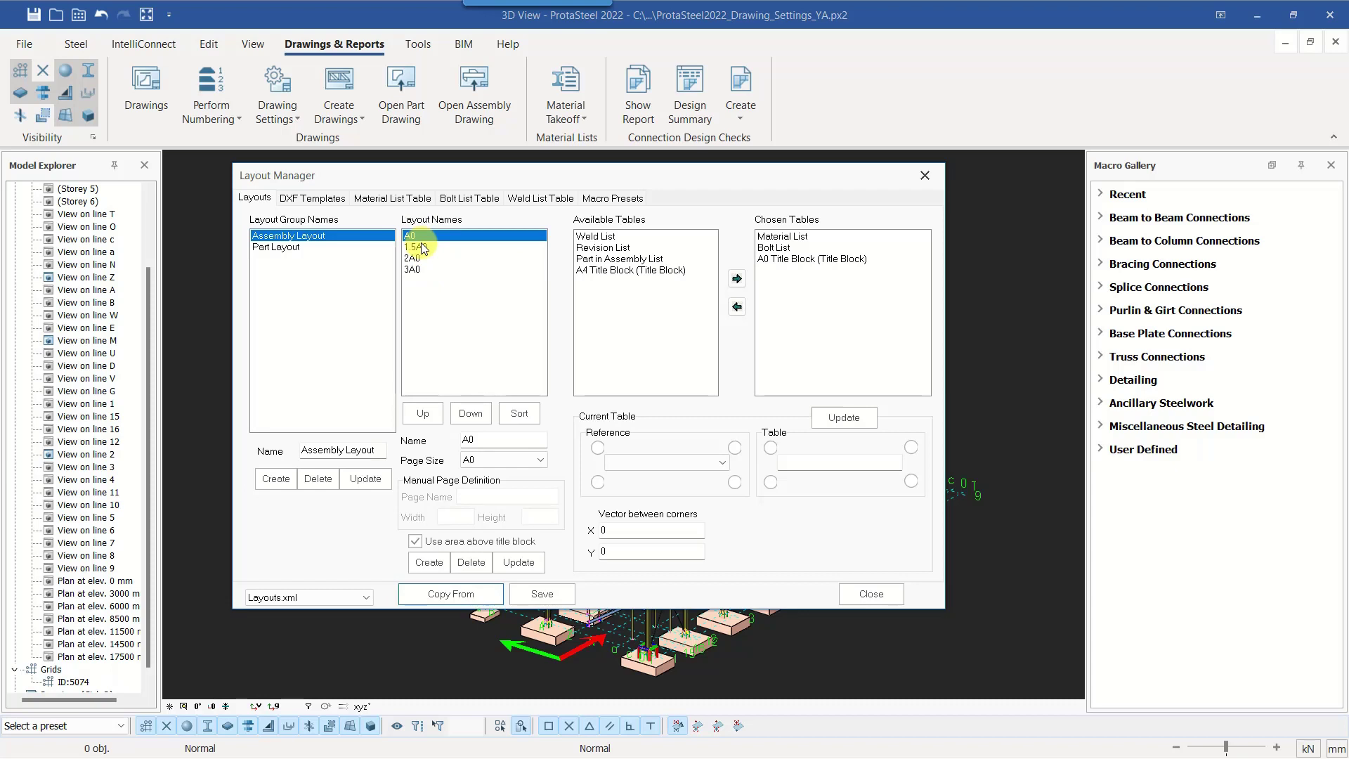
click(426, 249)
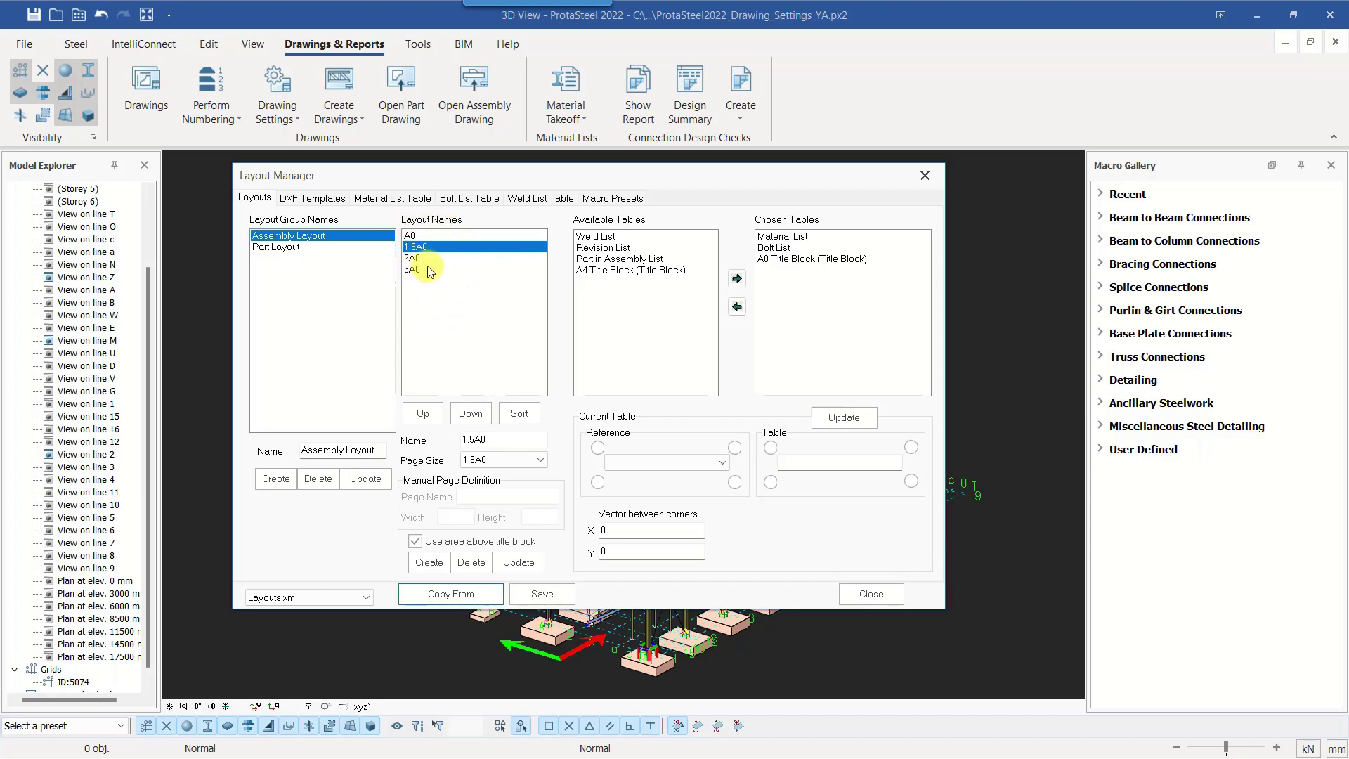
Review the page size options of the 1.5A0 layout and the placement settings of its A0 Title Block.
click(538, 461)
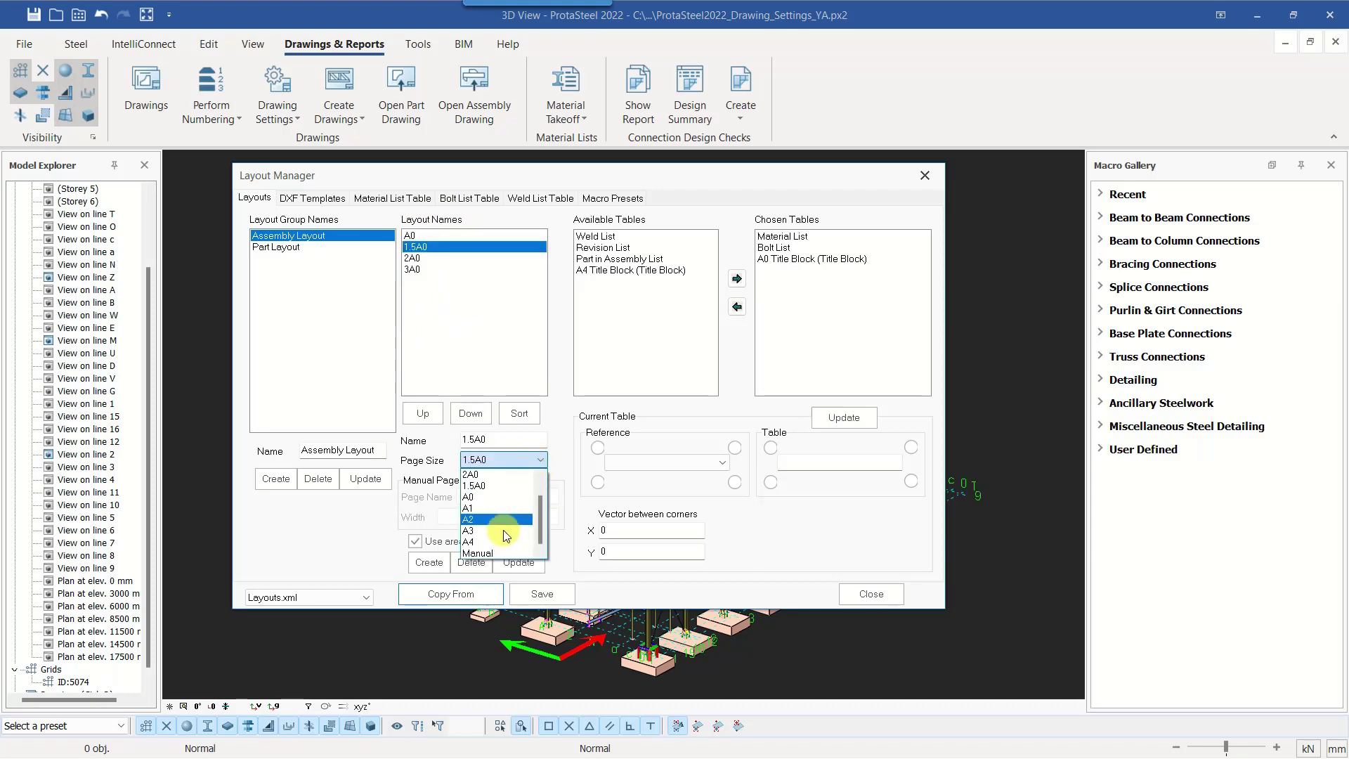
click(506, 517)
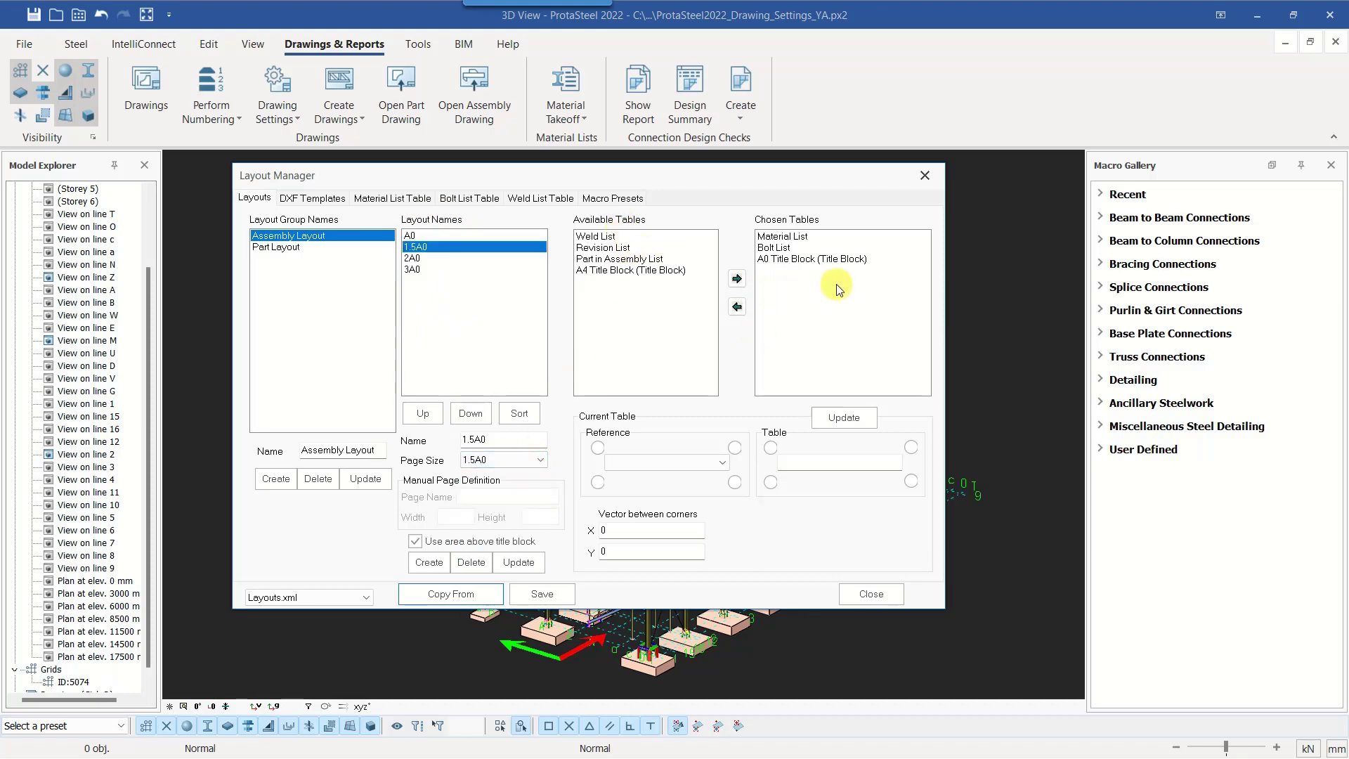
click(872, 305)
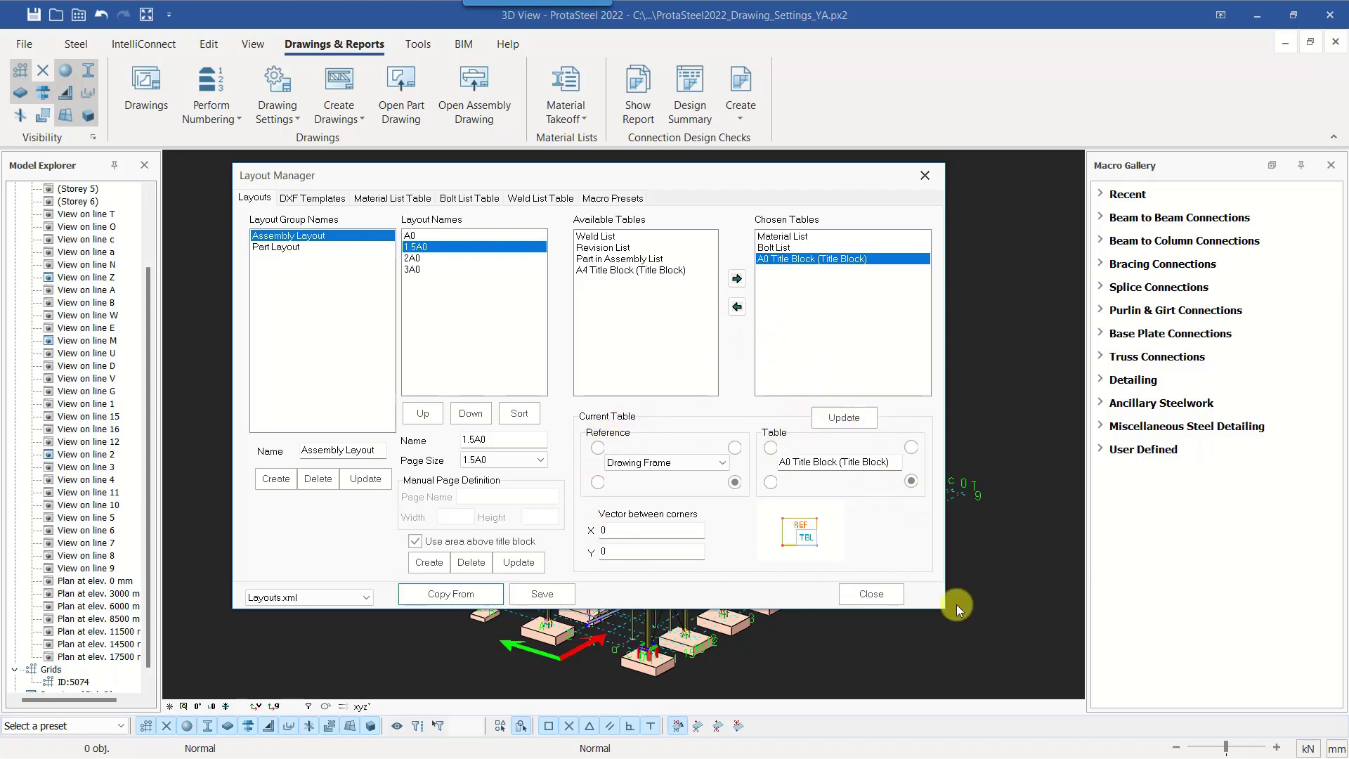
Assign A0_Prota_YA_3.dxf as the DXF file of the A0 Title Block template and save the layout settings.
click(304, 203)
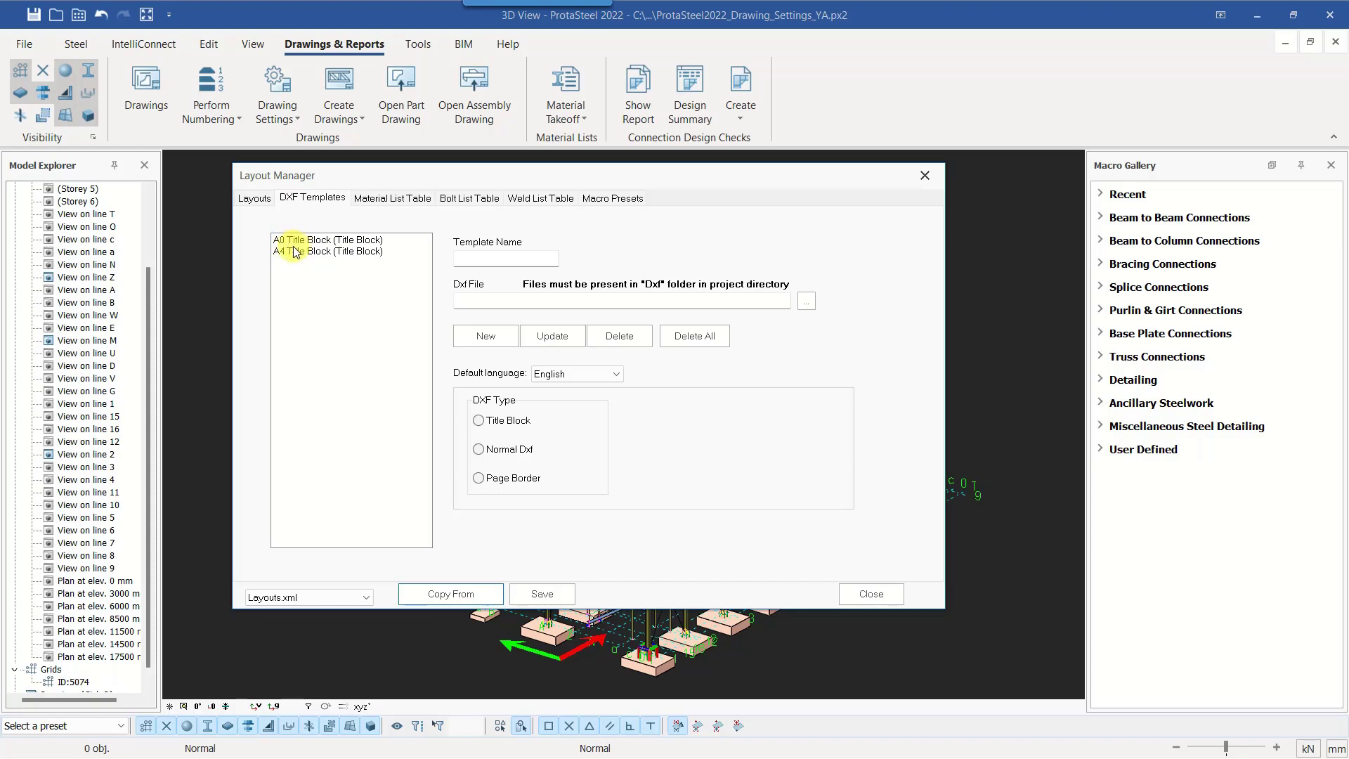
click(332, 241)
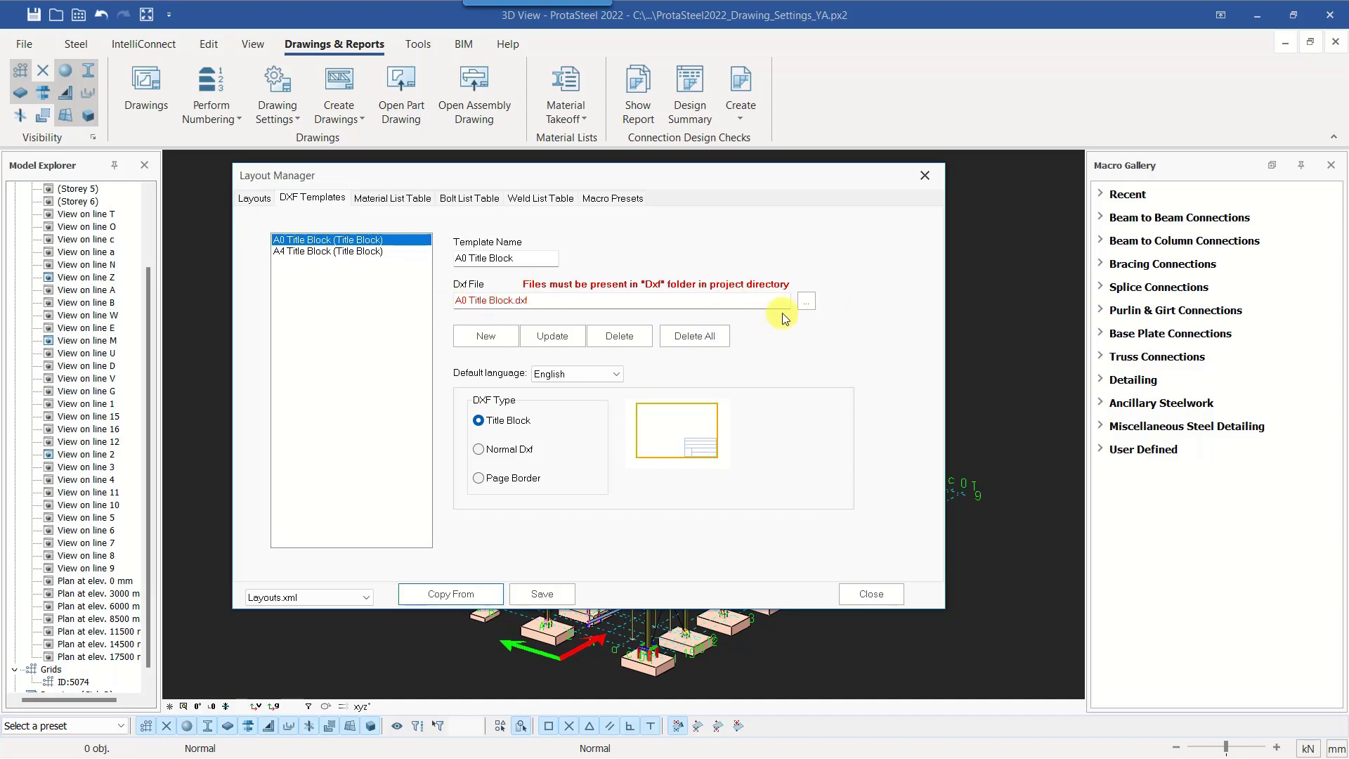
click(808, 302)
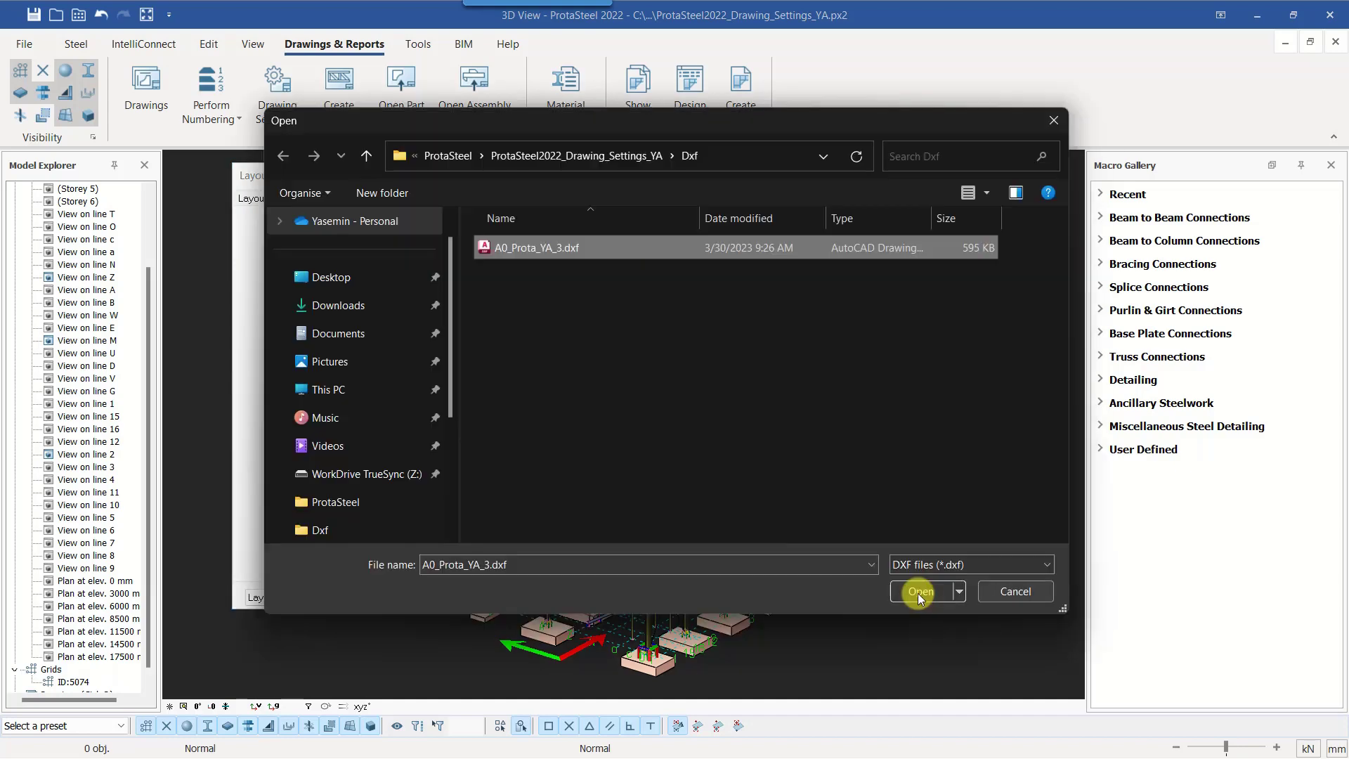
click(930, 591)
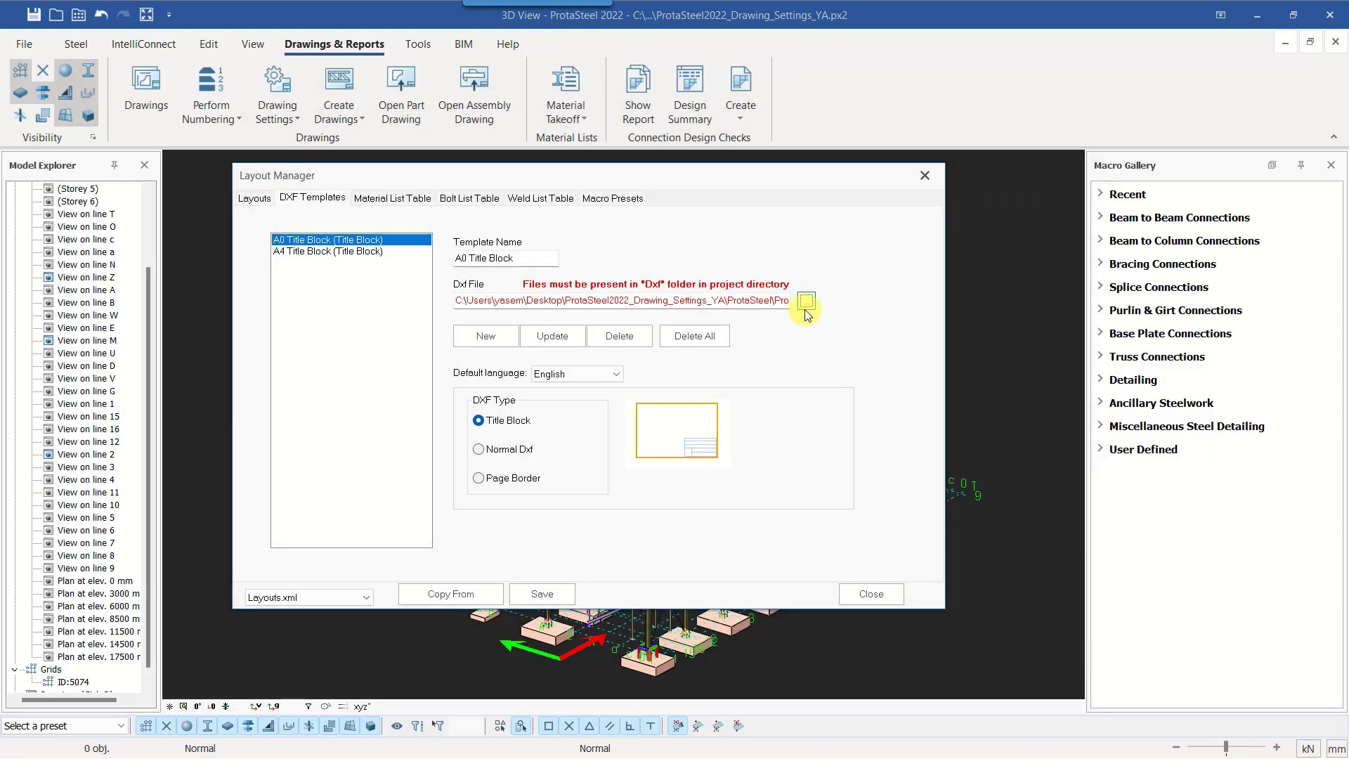
click(571, 340)
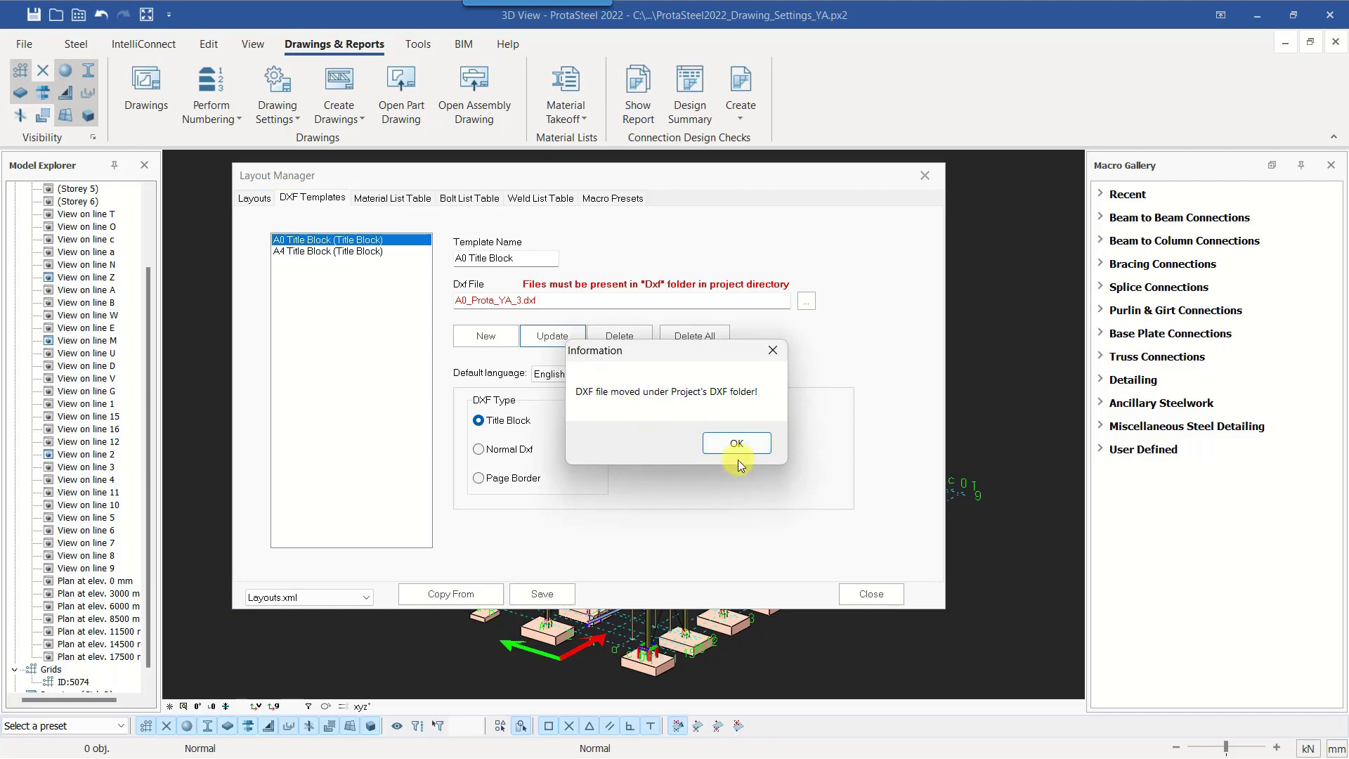
click(737, 443)
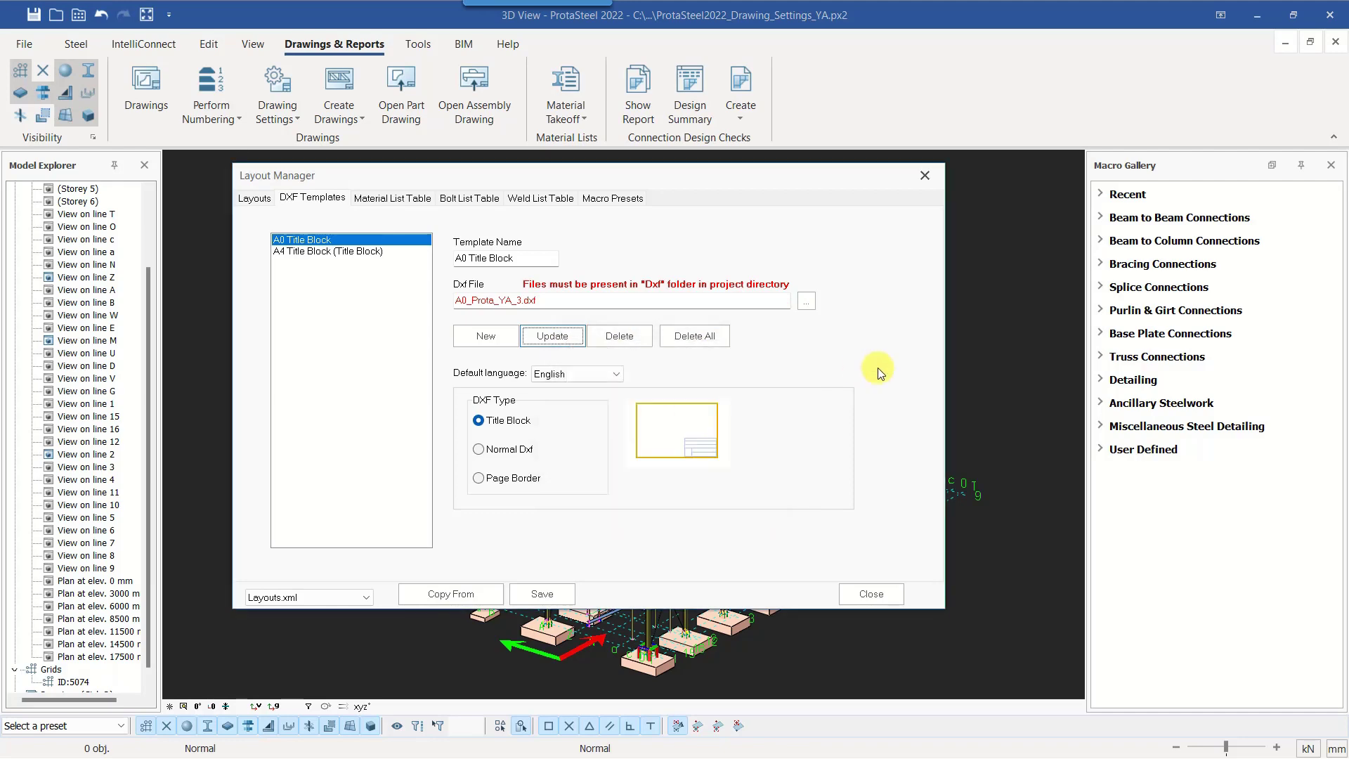
click(542, 594)
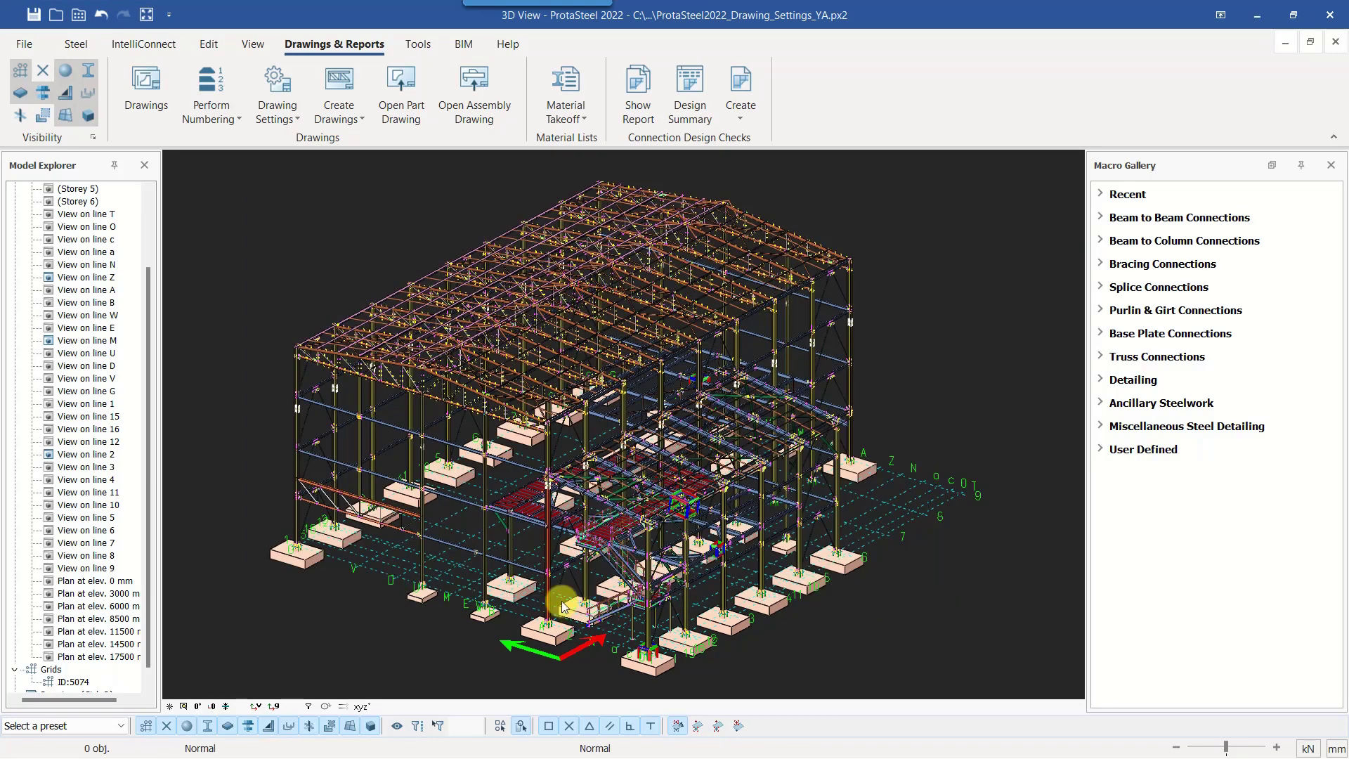
Create an assembly drawing of the front corner column beside the red floor decking.
scroll(559, 597, up, 3)
click(546, 575)
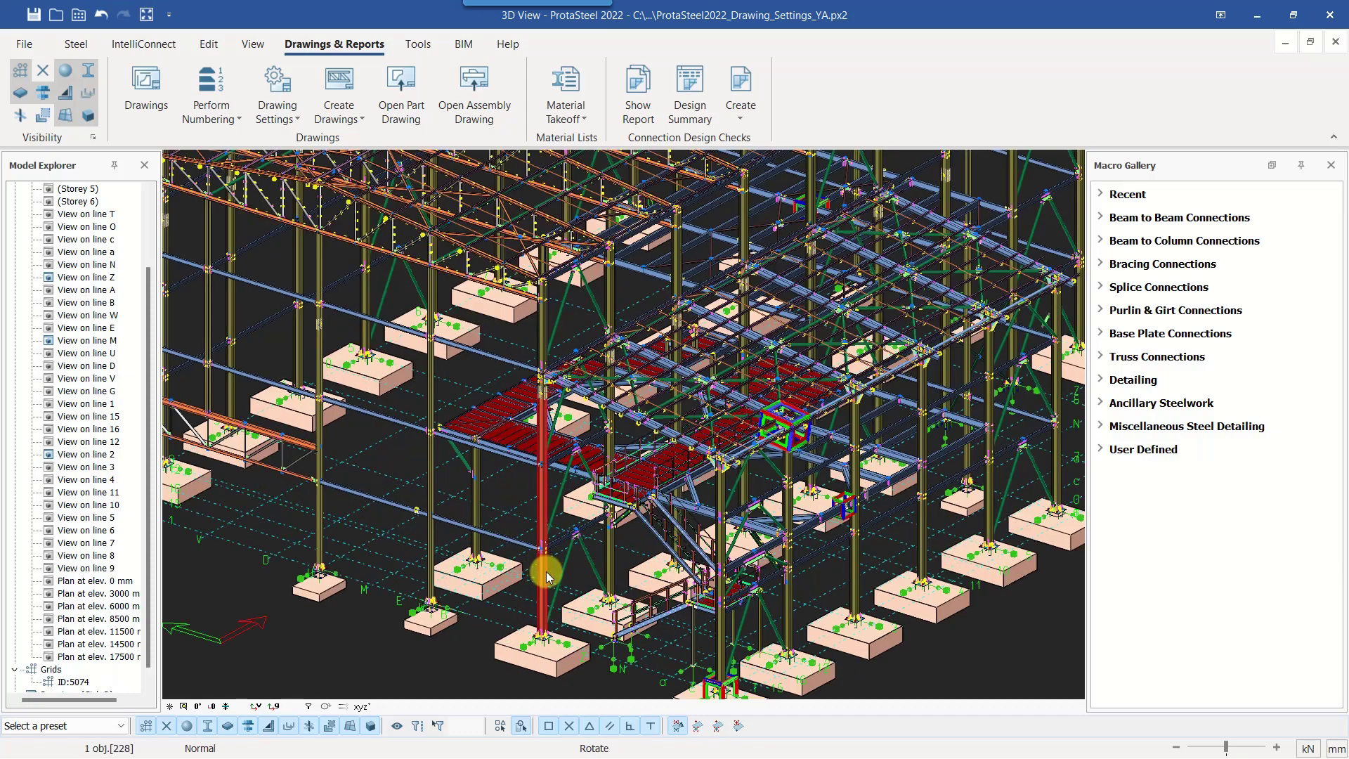
right_click(548, 575)
mouse_move(640, 507)
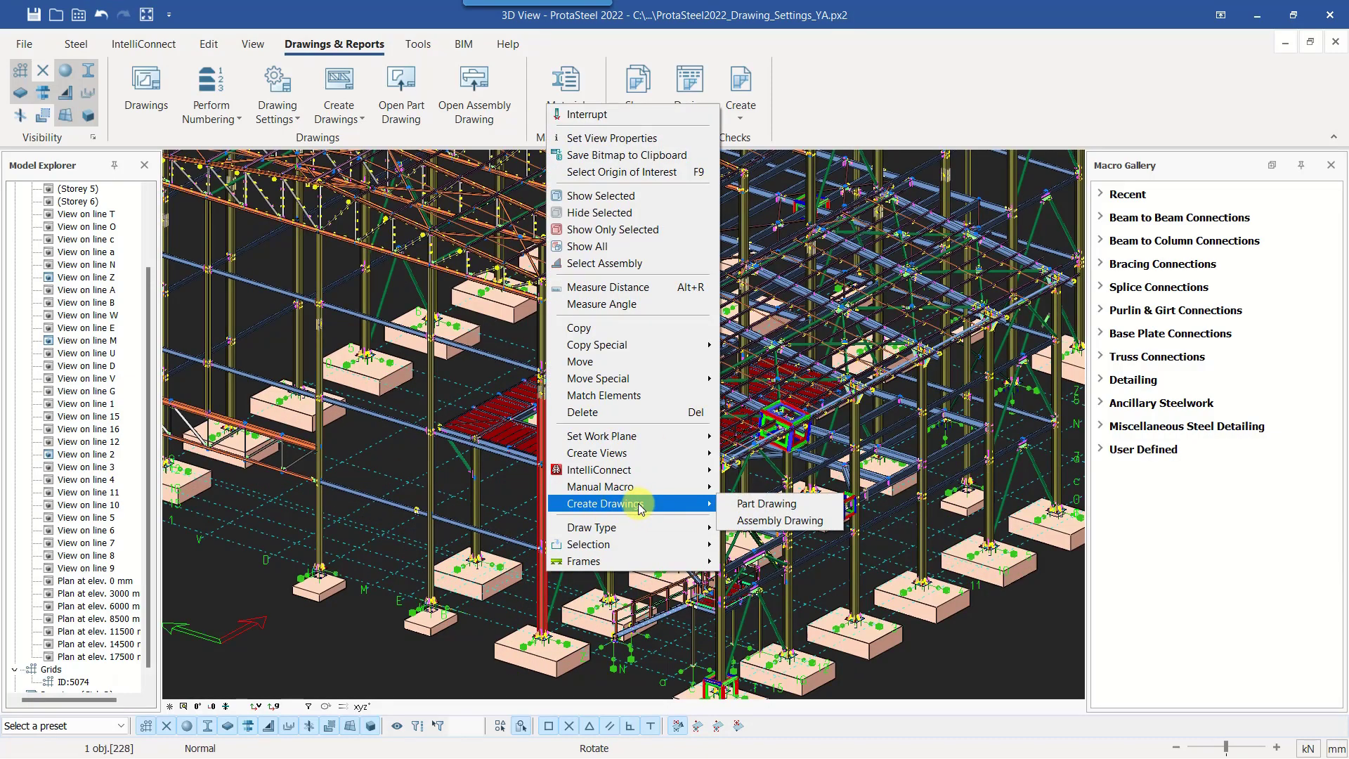
click(776, 520)
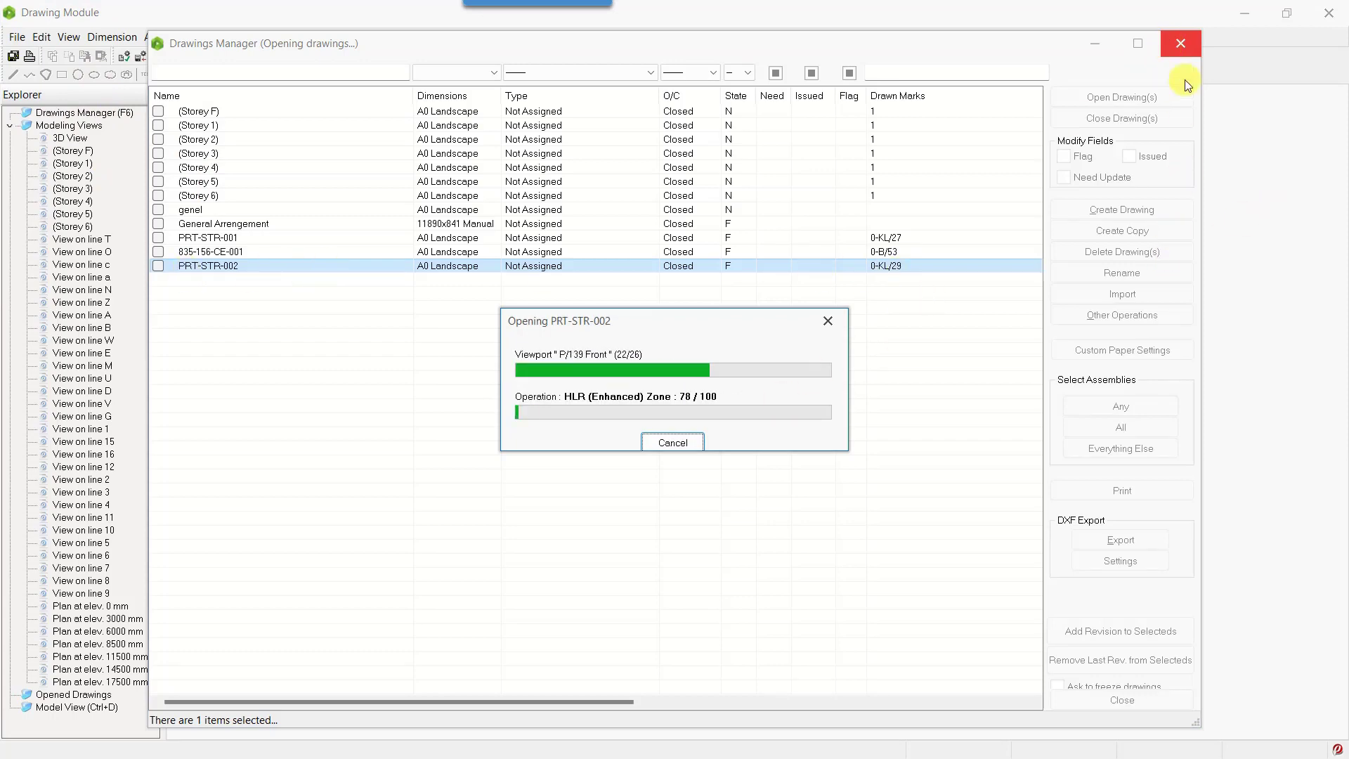
Inspect the title block and sheet layout of the PRT-STR-002 drawing, and close the Drawing Module to return to the 3D model.
click(1181, 45)
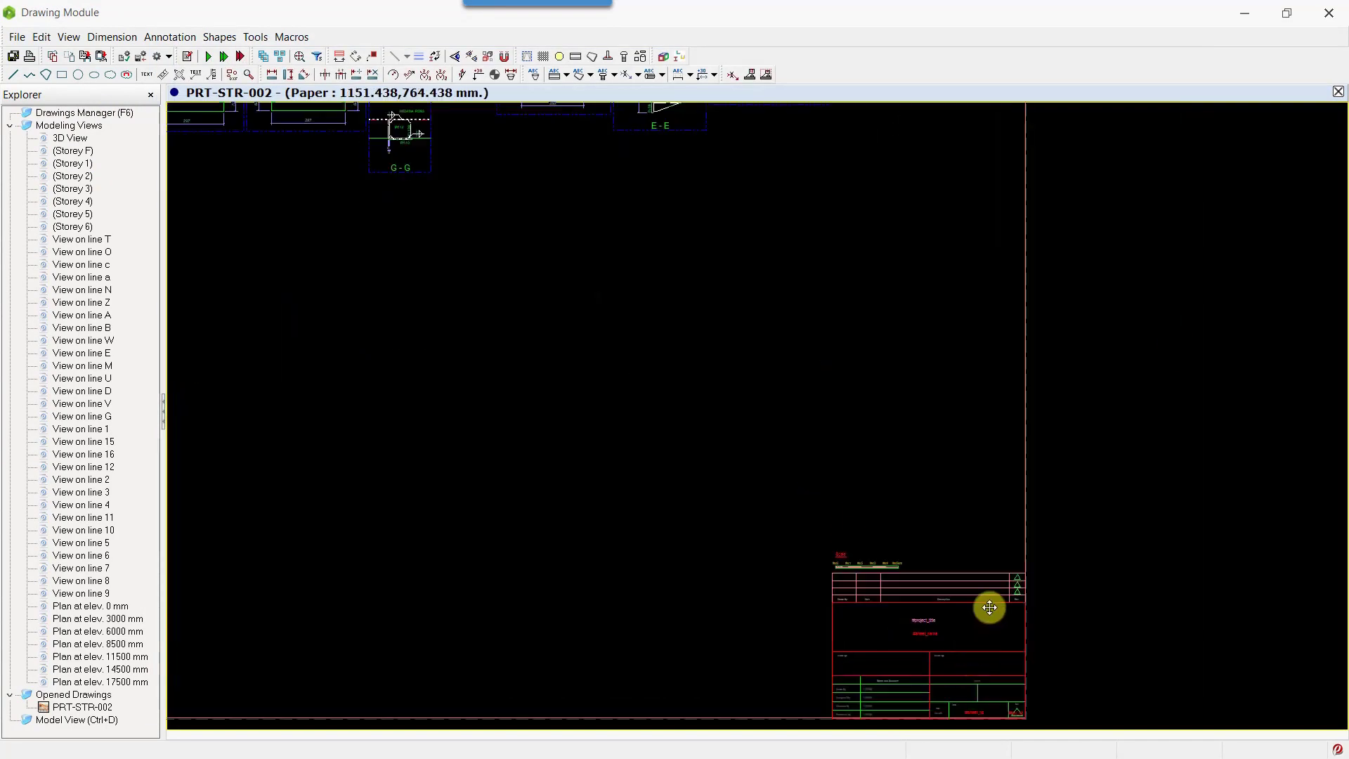
scroll(989, 607, up, 3)
scroll(971, 568, down, 6)
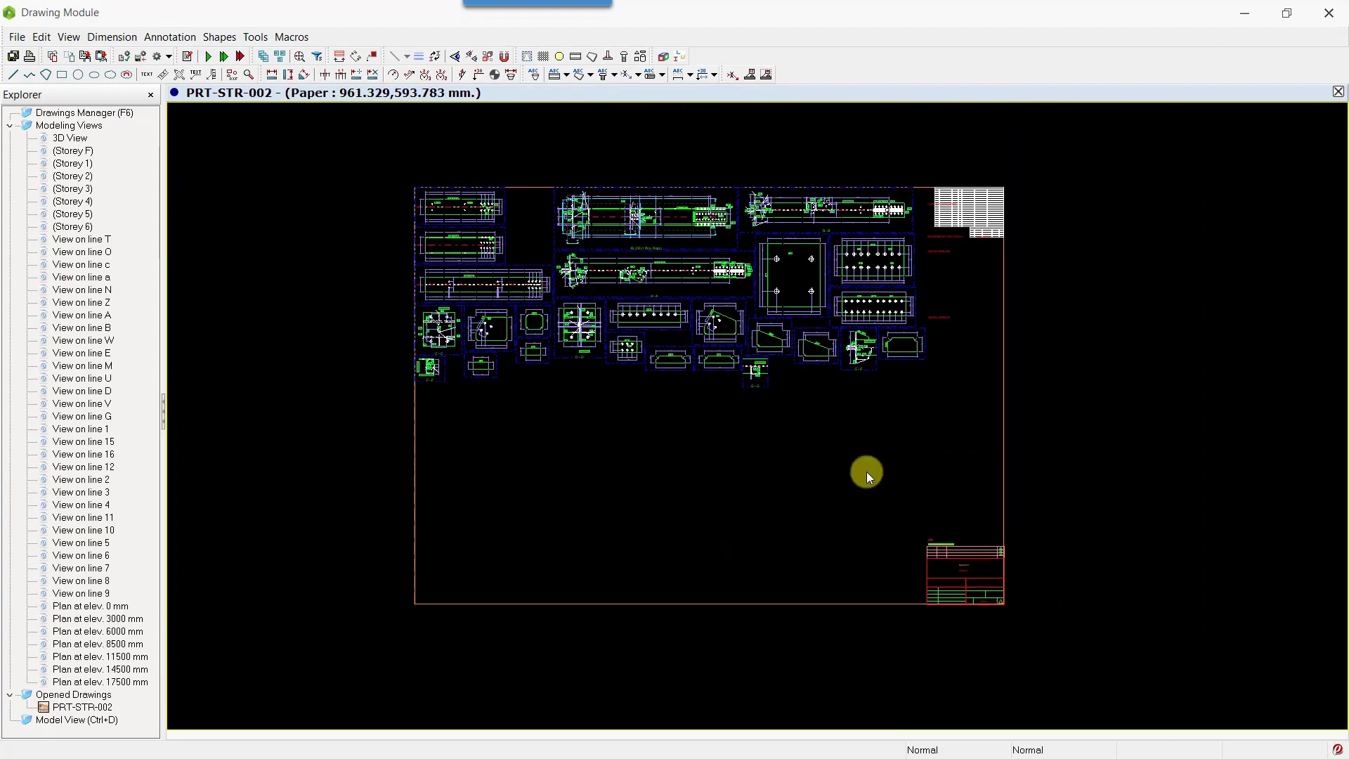
scroll(866, 471, down, 2)
click(1314, 14)
click(570, 453)
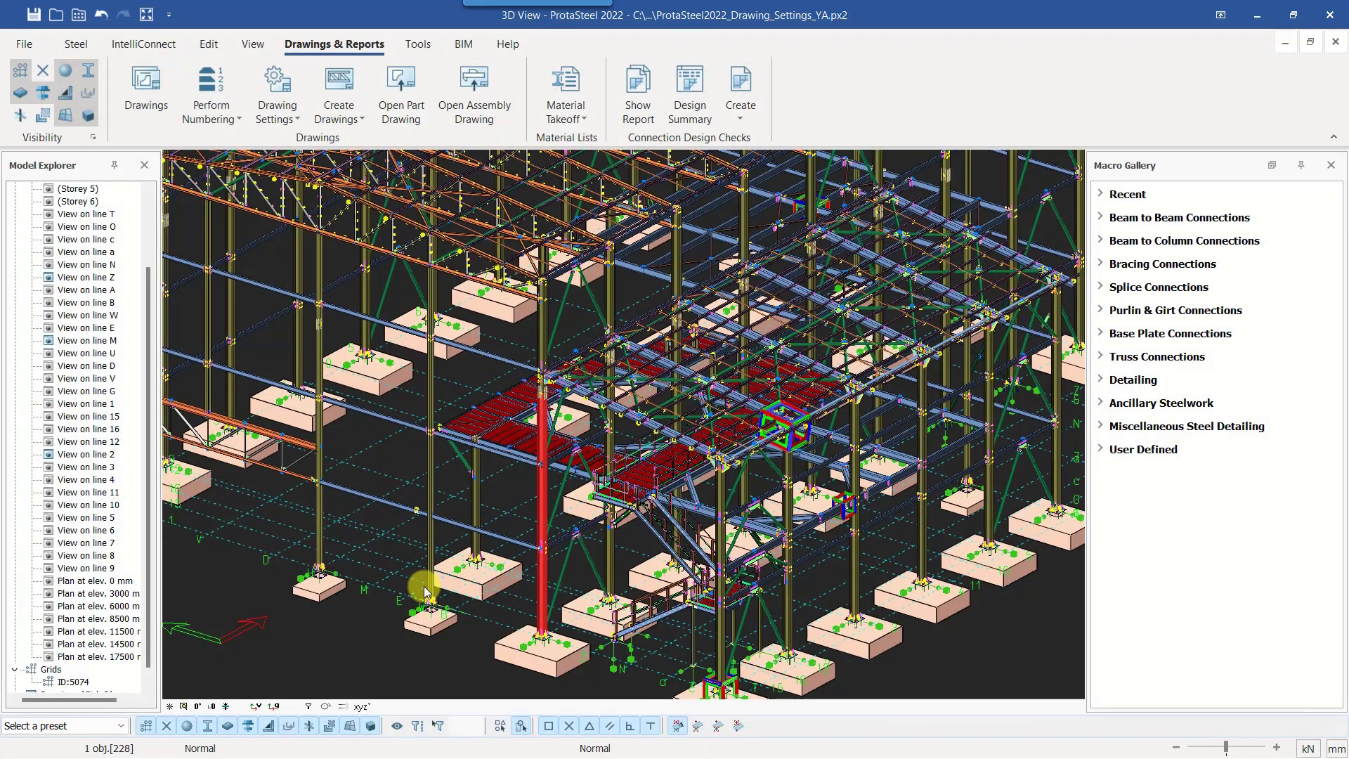
Create part drawings of the column, connected beam, brace gusset plate and stiffener plate at the joint below the stair landing.
scroll(562, 609, up, 3)
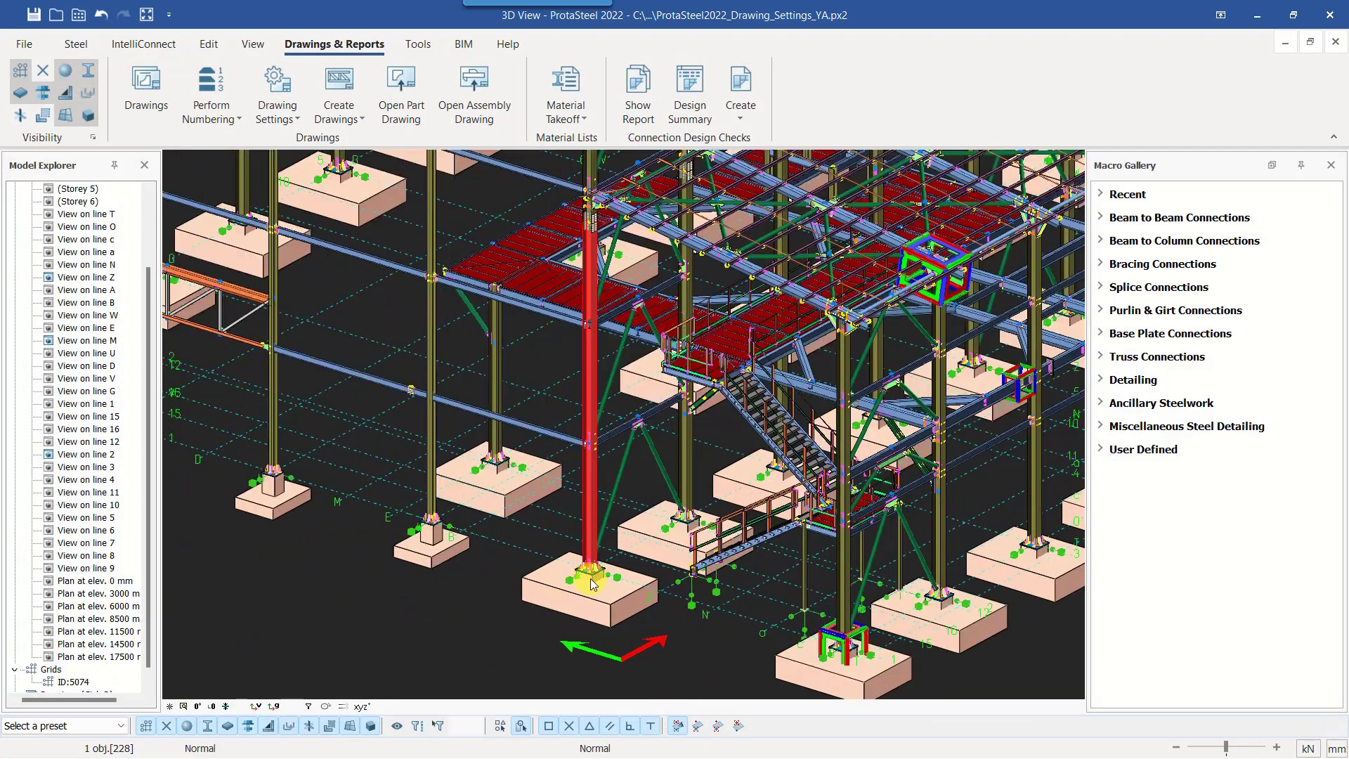
scroll(590, 583, down, 5)
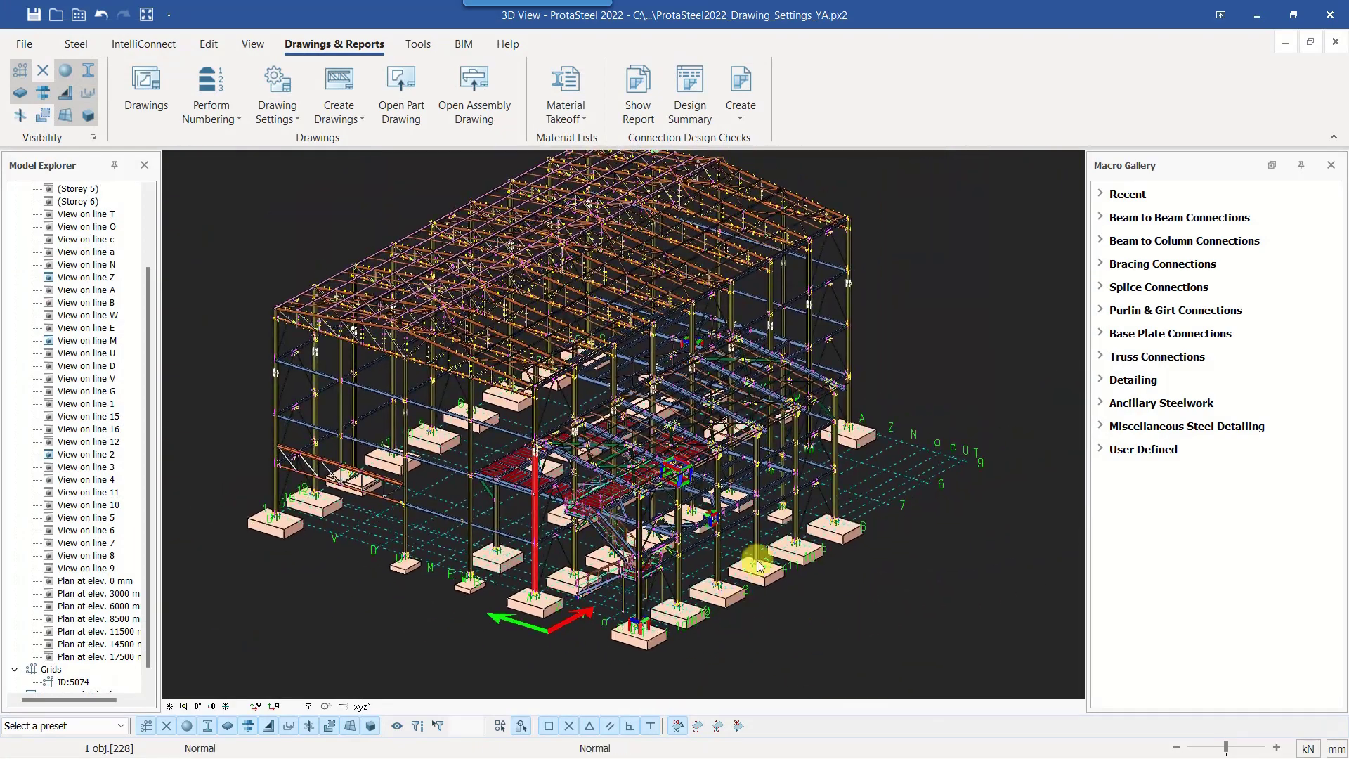
scroll(602, 542, up, 5)
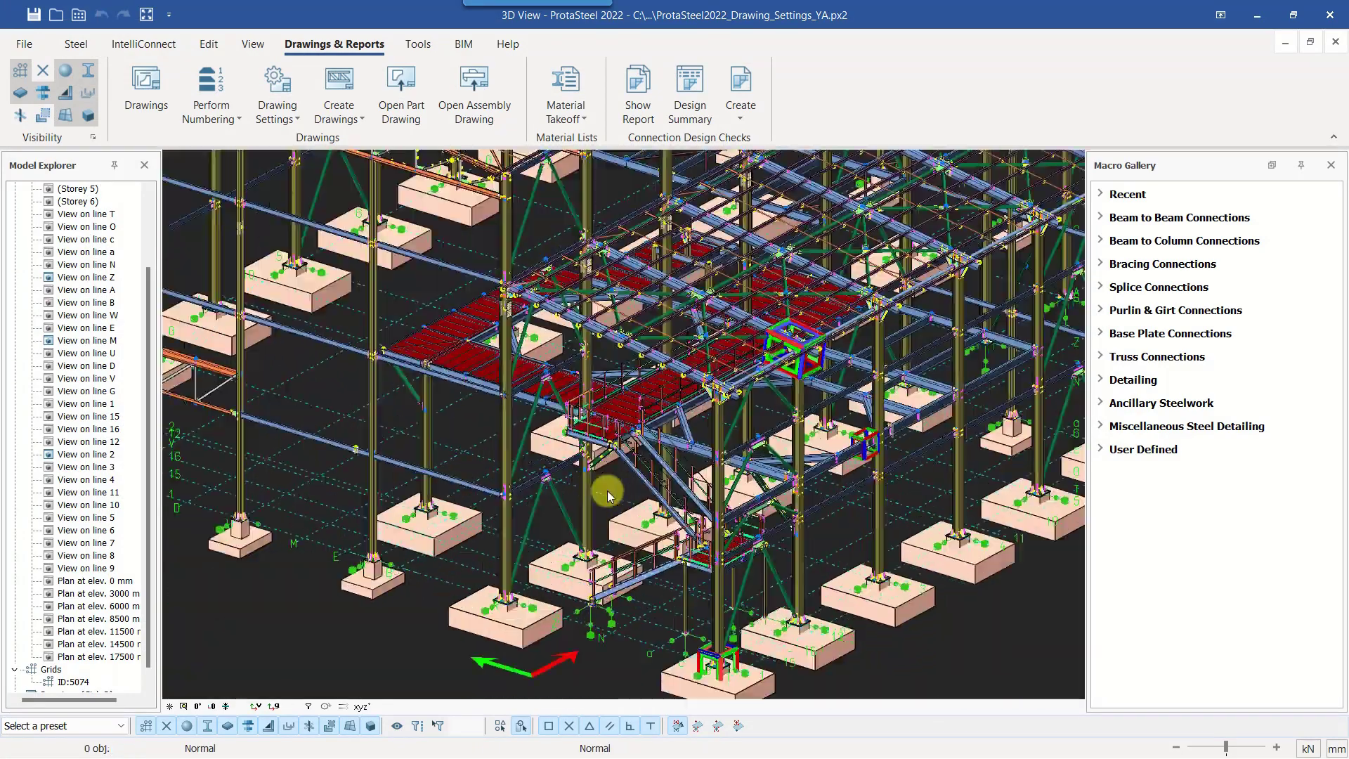
scroll(608, 495, up, 10)
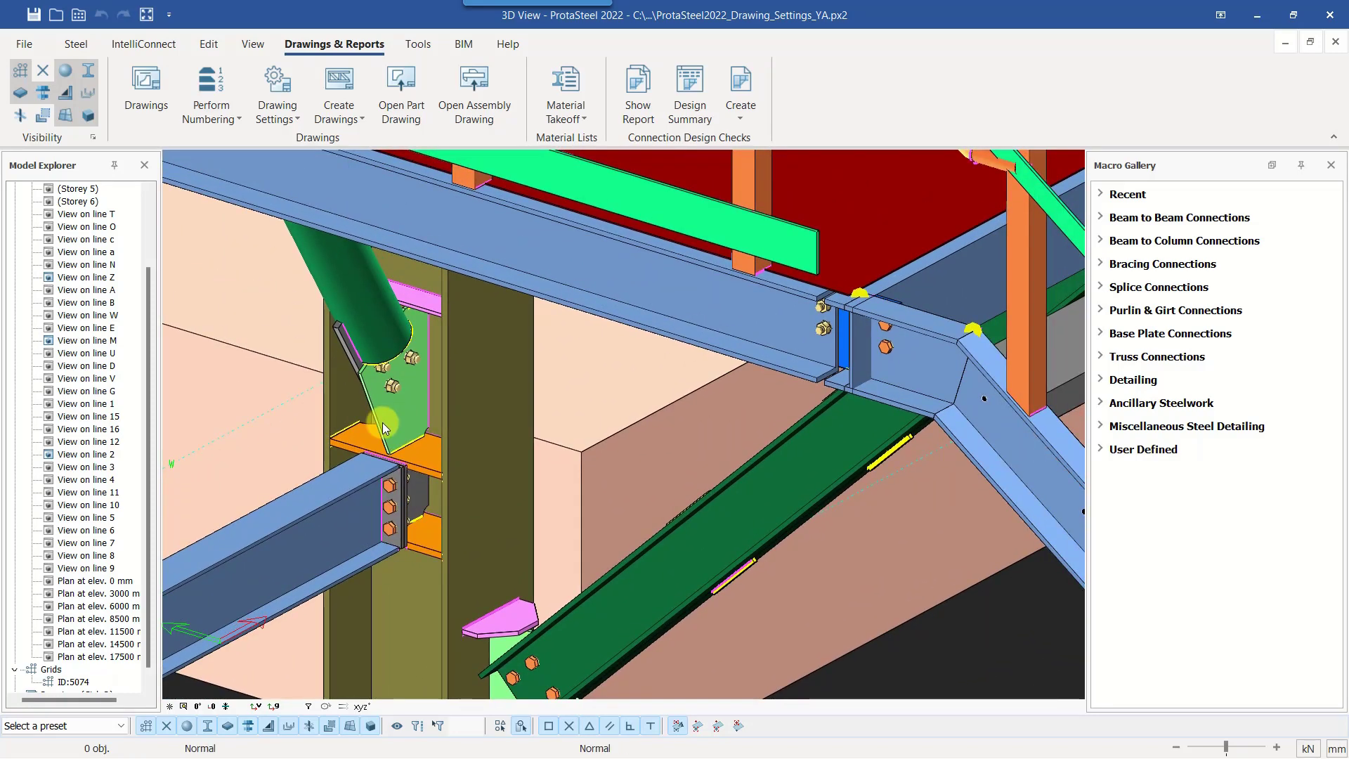
scroll(382, 423, down, 3)
click(432, 444)
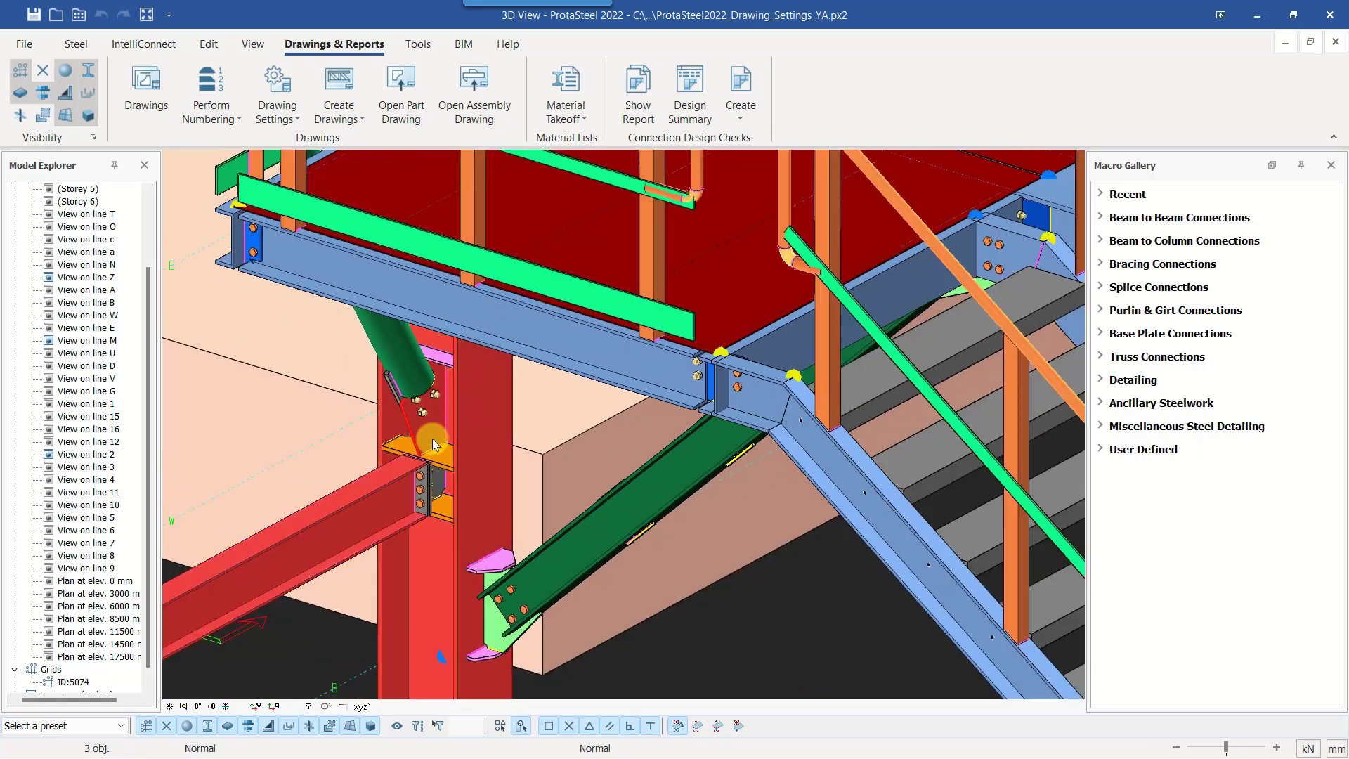
scroll(435, 429, up, 2)
click(433, 413)
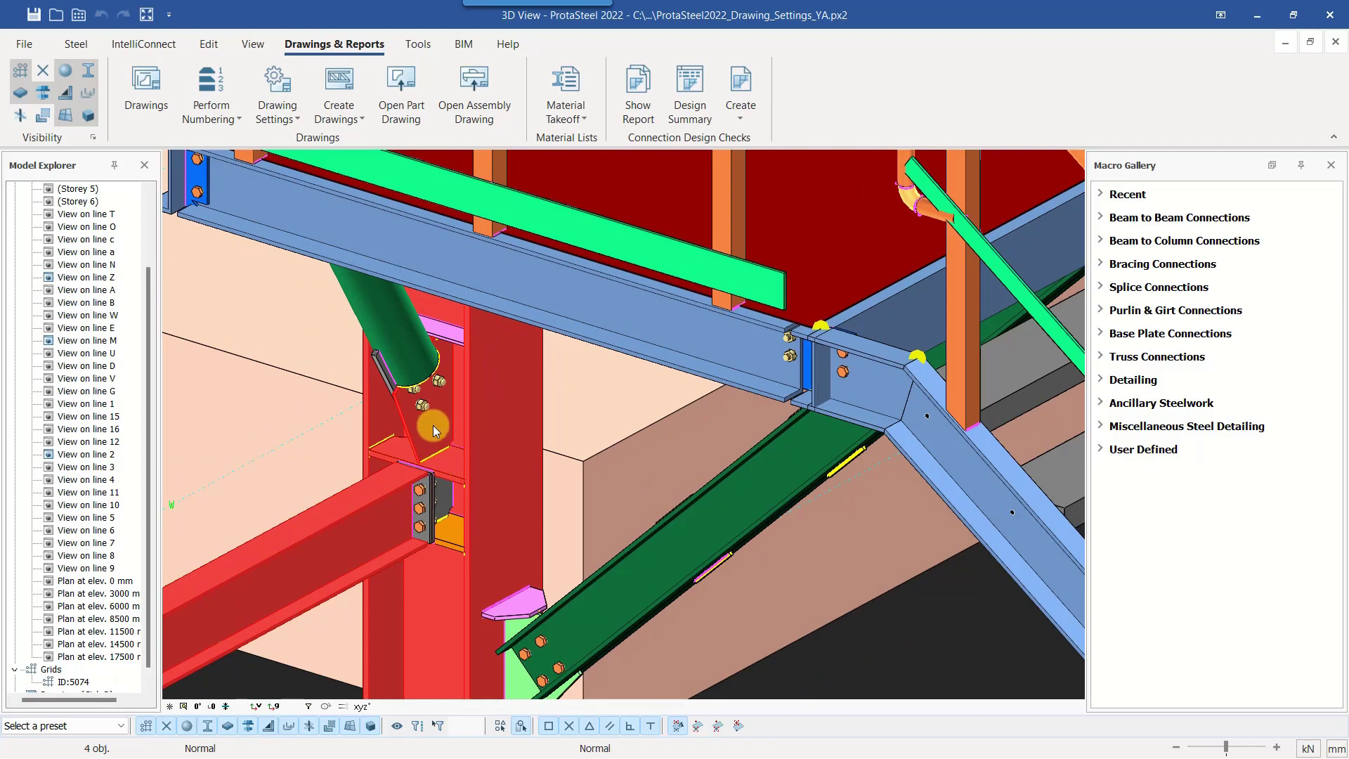
scroll(436, 426, down, 2)
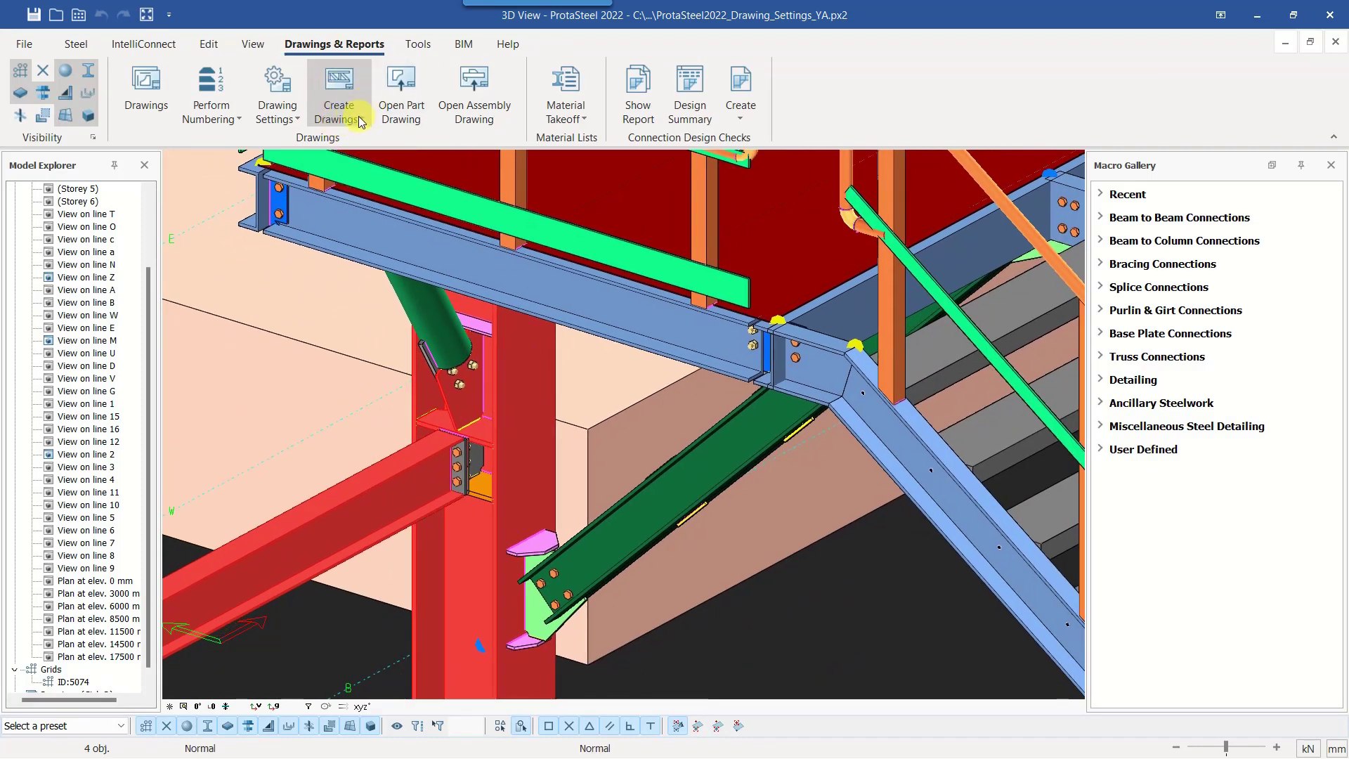
click(361, 123)
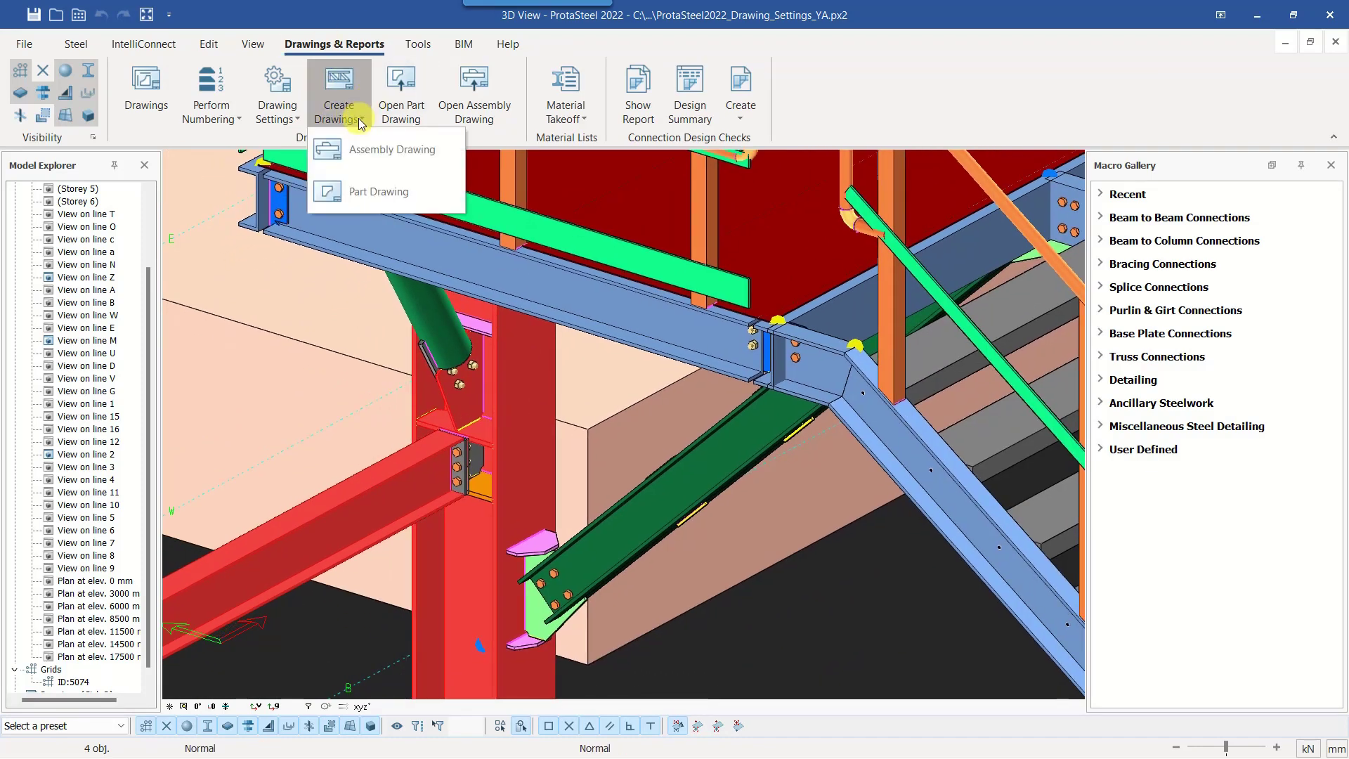
click(370, 193)
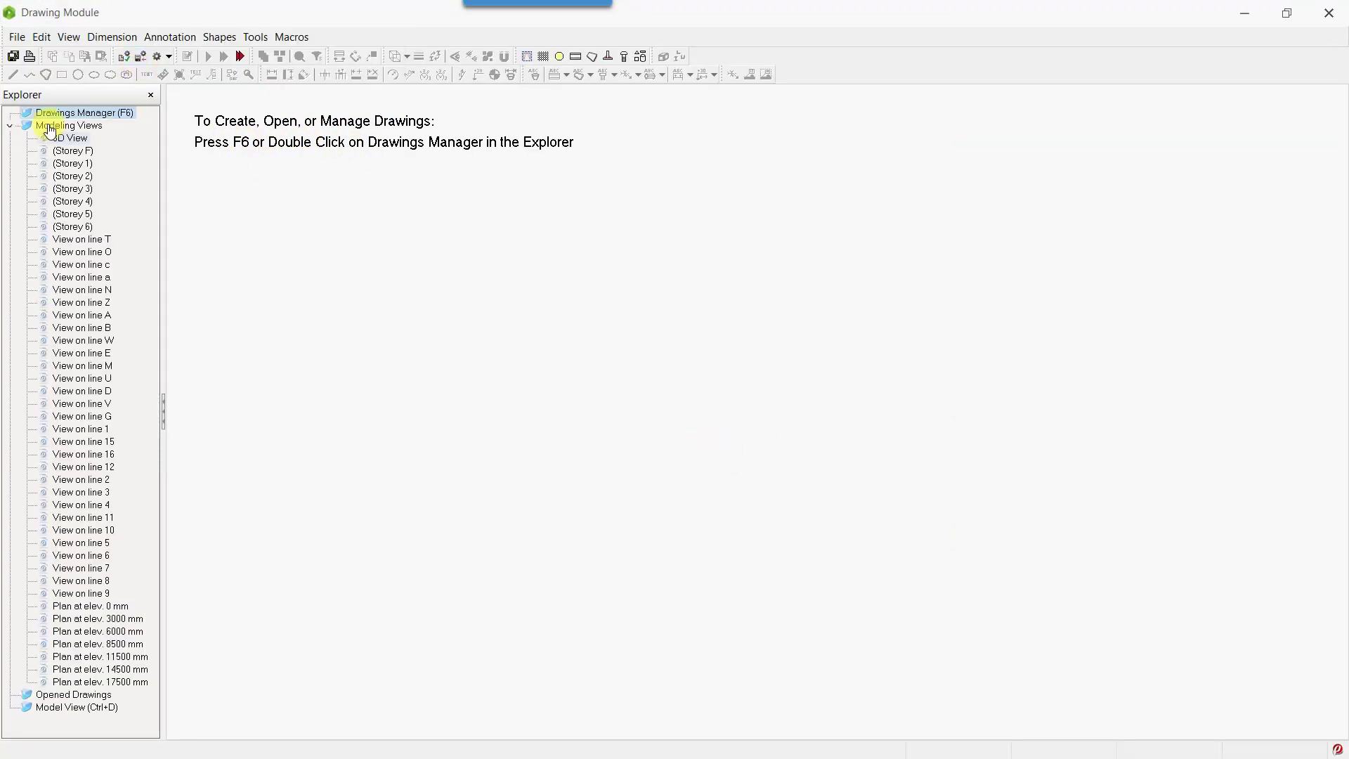
Open the P-141 part drawing and examine its dimensioned view, material list, Part in Assemblies table and title block.
key(F6)
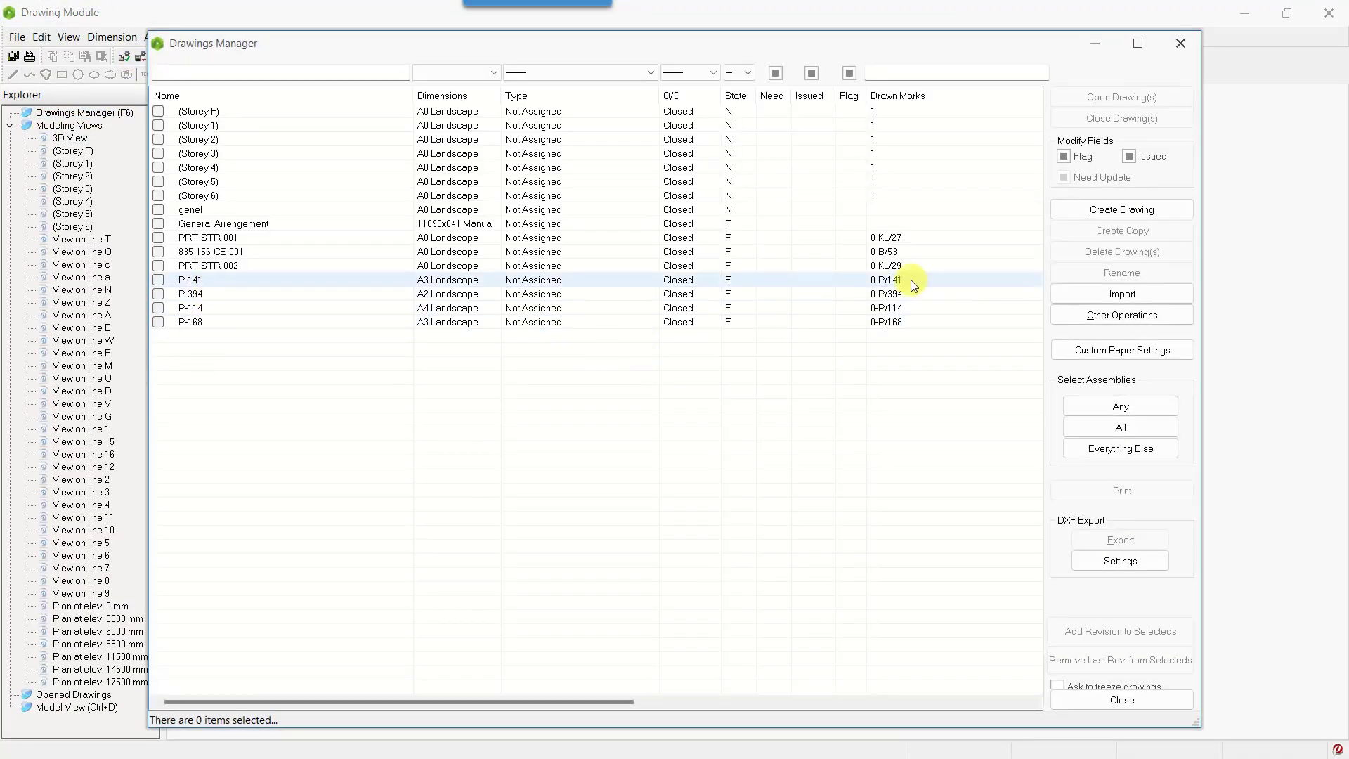
double_click(910, 280)
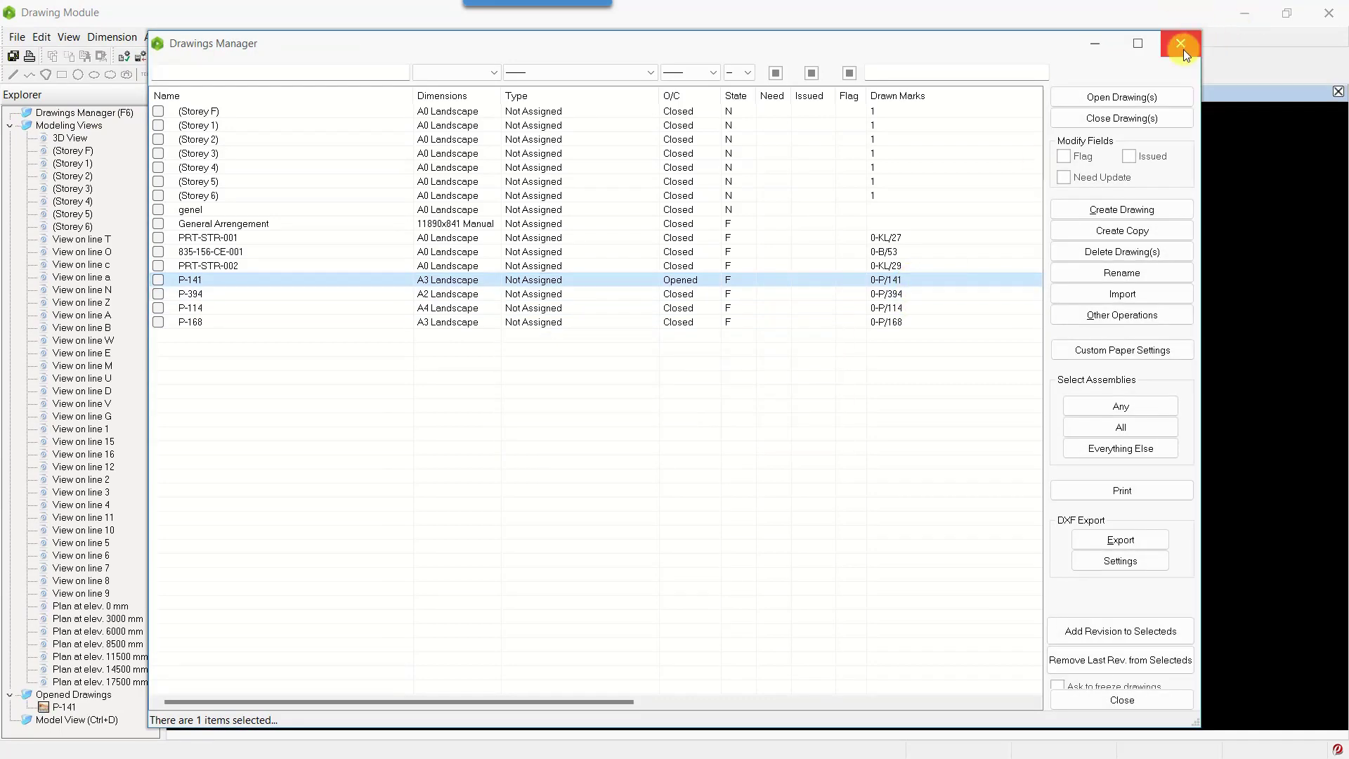
click(1241, 40)
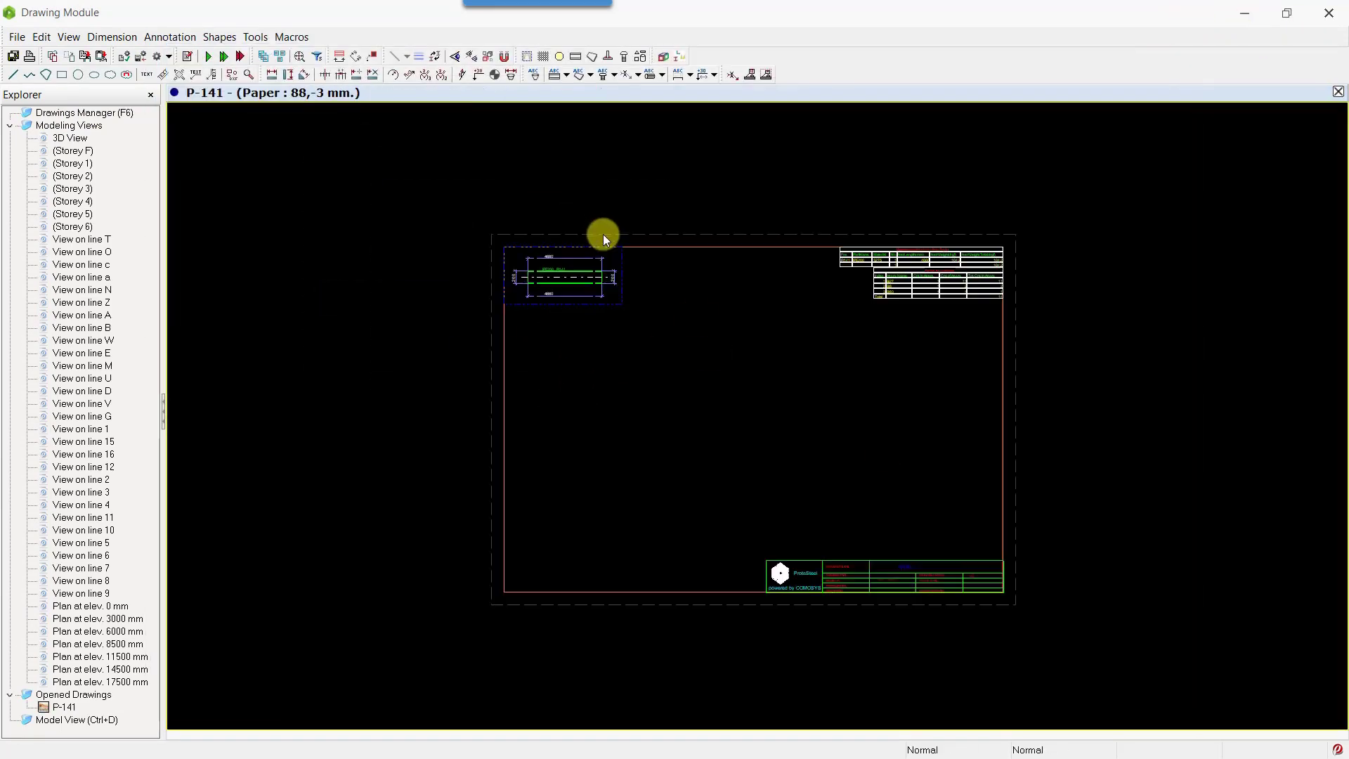
scroll(590, 260, up, 5)
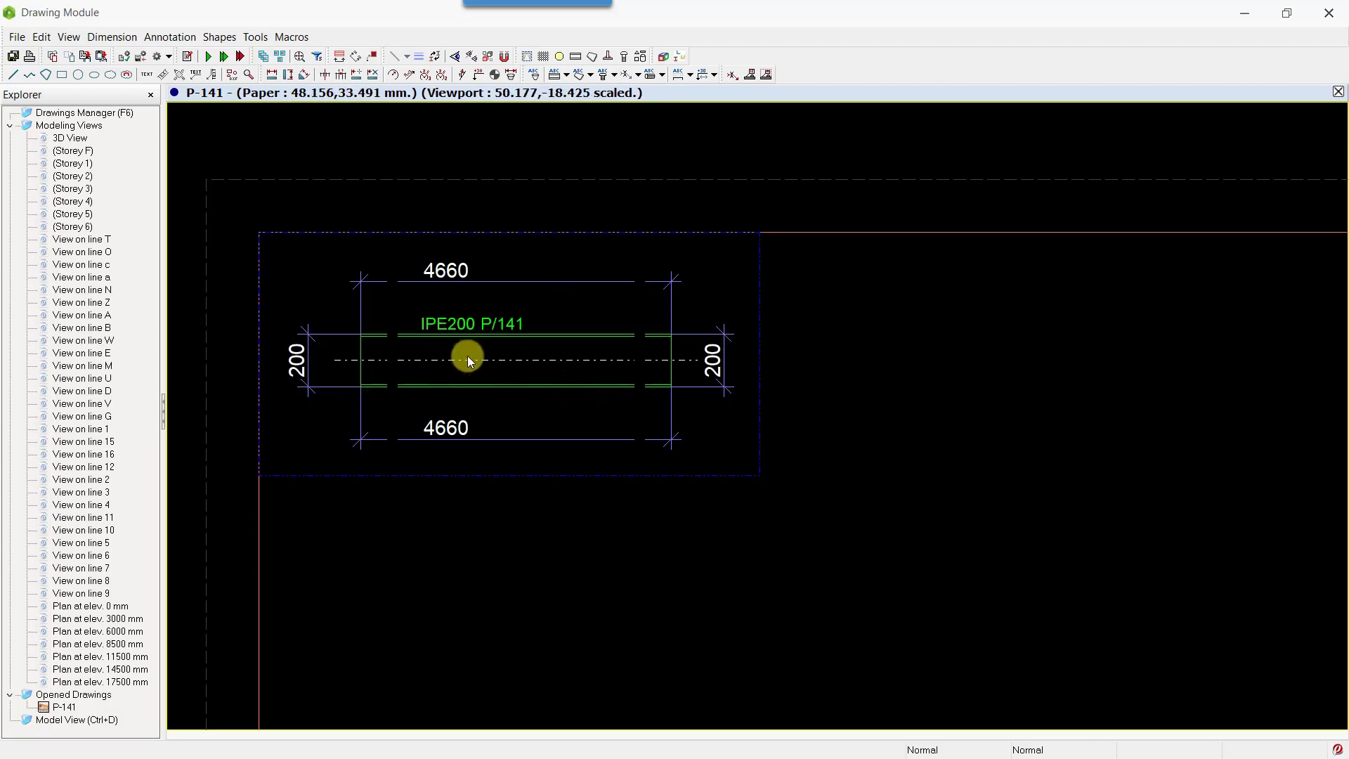
scroll(466, 355, down, 5)
middle_drag(672, 454, 524, 332)
scroll(896, 246, up, 3)
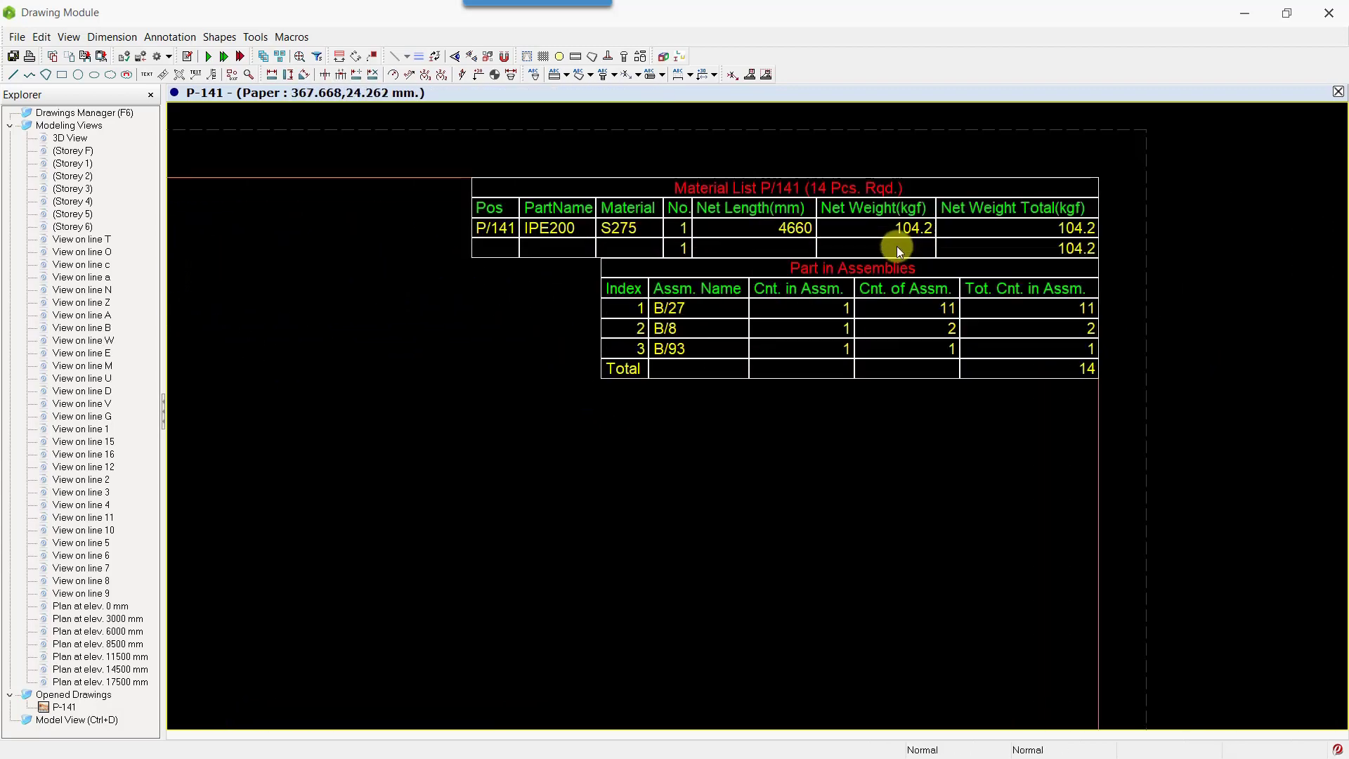
scroll(886, 302, down, 3)
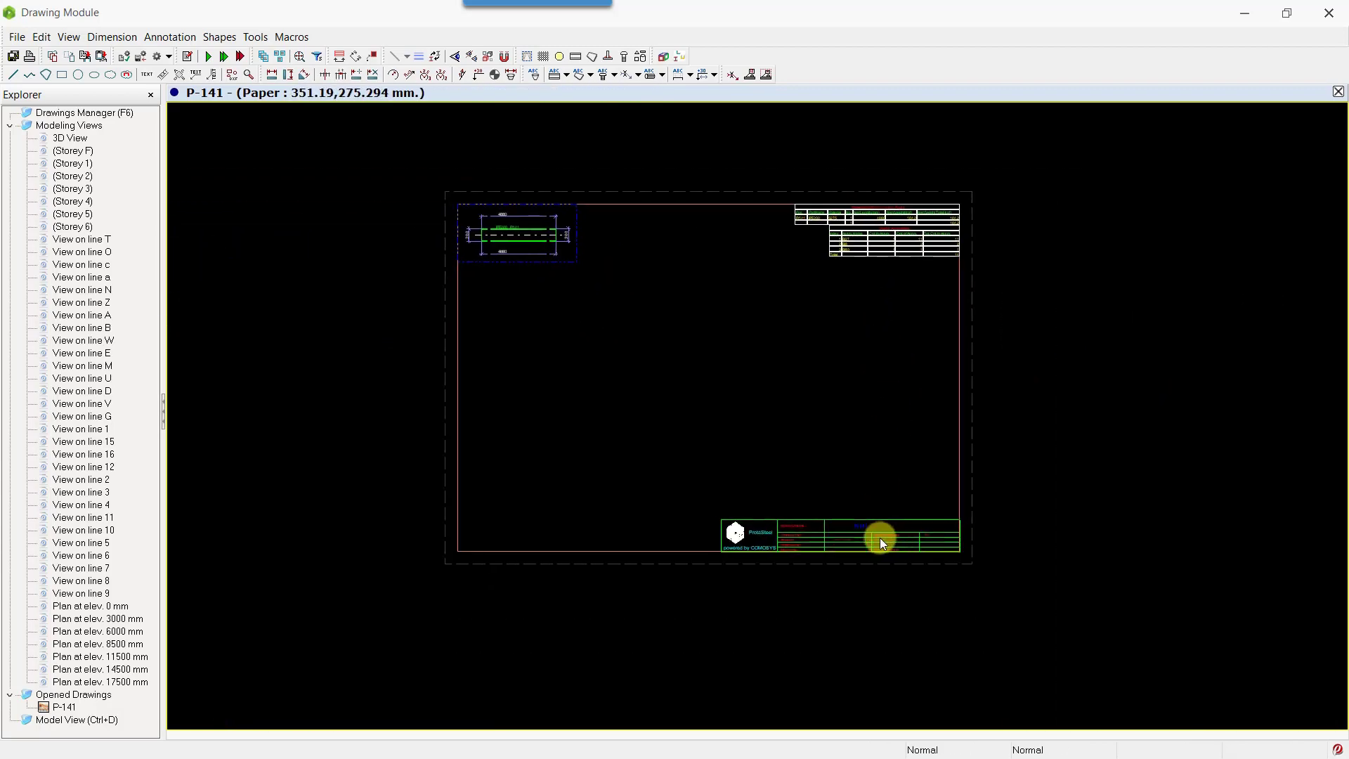
Open the P-114 part drawing to examine its plate view, tables and title block, and close the Drawing Module.
key(F6)
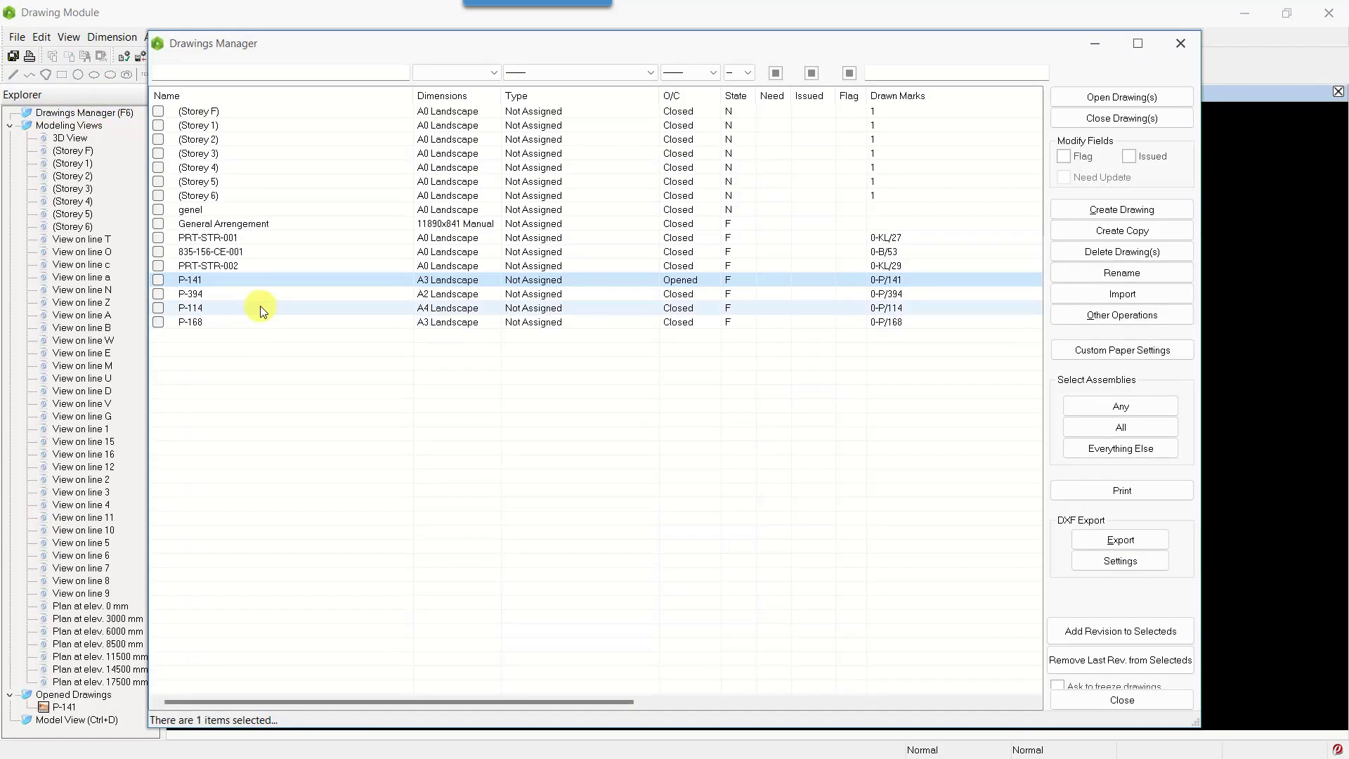
double_click(260, 309)
click(1094, 43)
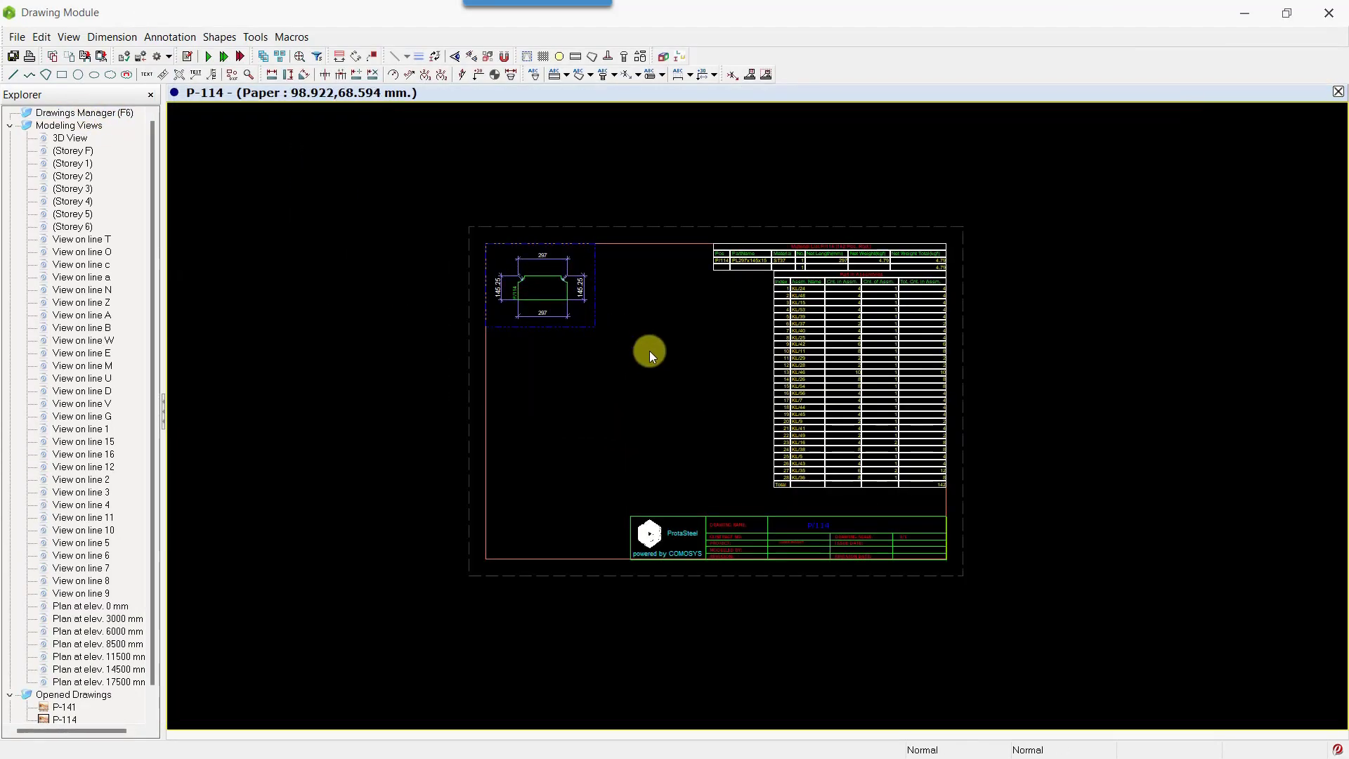
scroll(649, 351, up, 2)
middle_drag(718, 366, 583, 332)
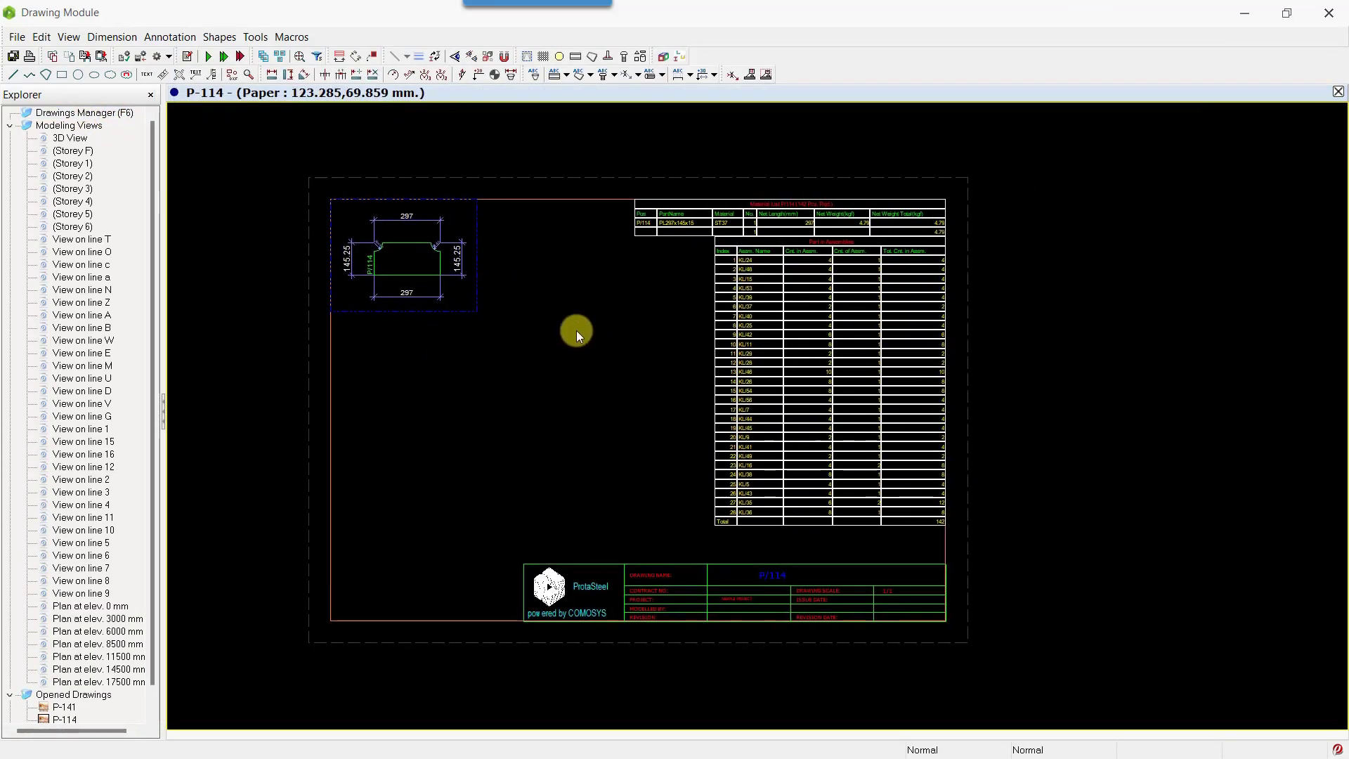
scroll(632, 142, up, 2)
scroll(969, 358, down, 4)
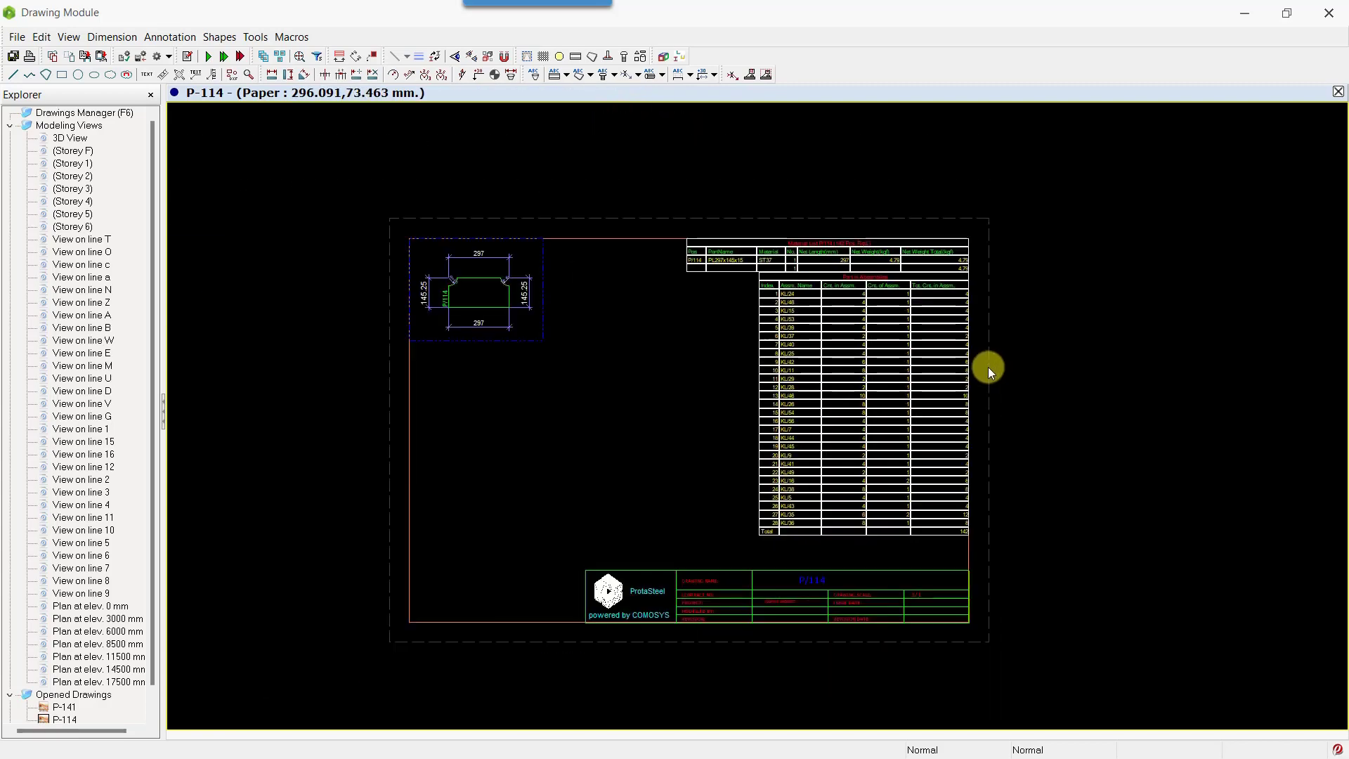
click(1328, 13)
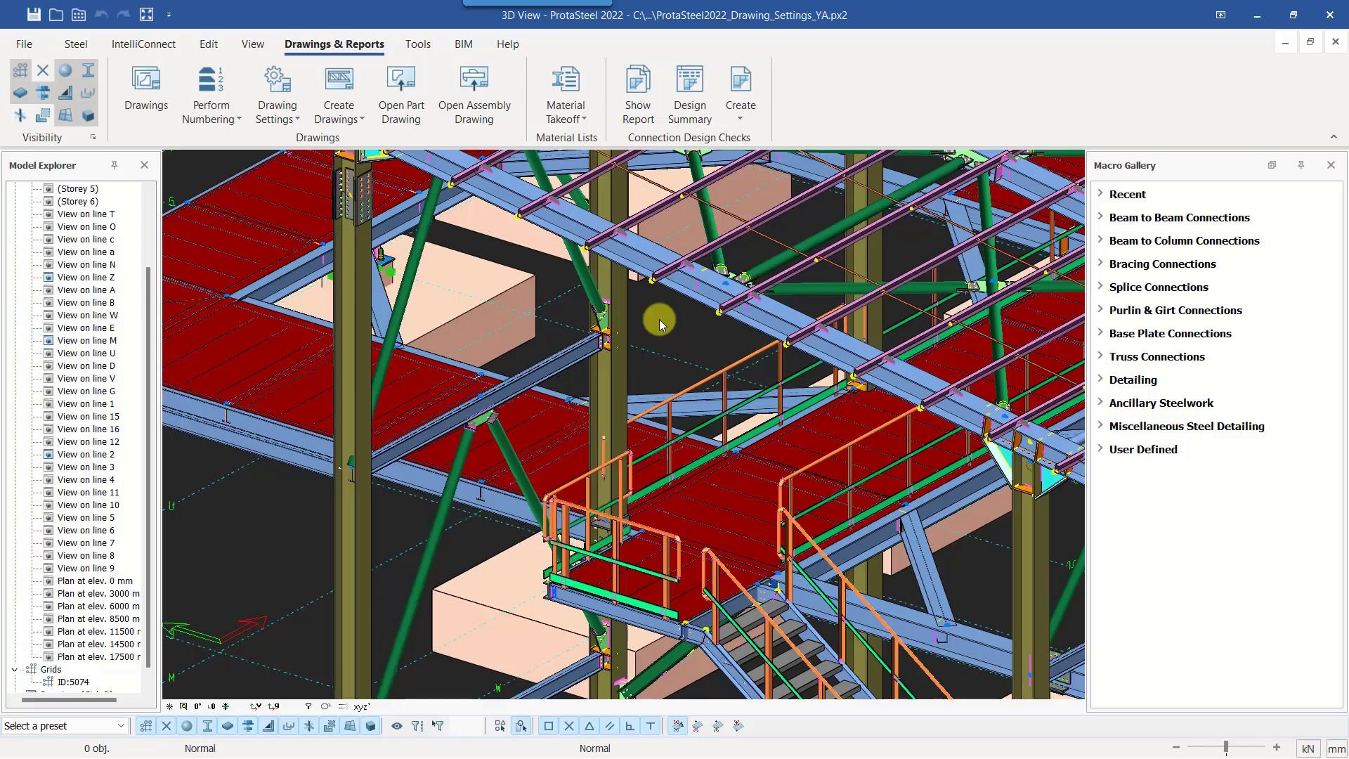